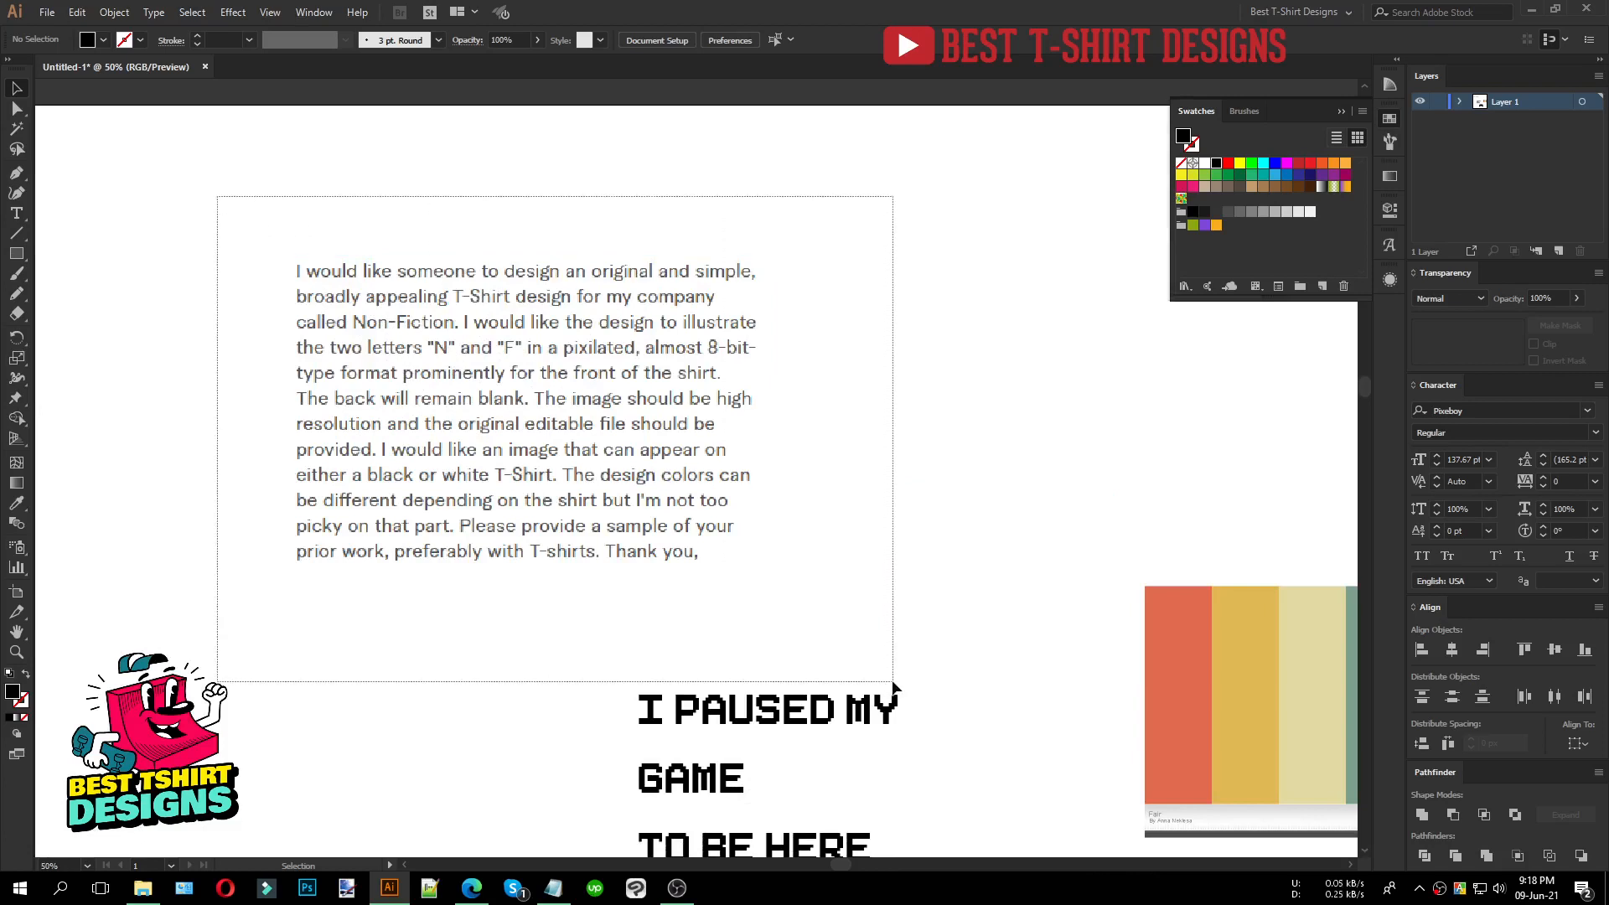
click(847, 586)
drag(758, 551, 254, 198)
click(928, 487)
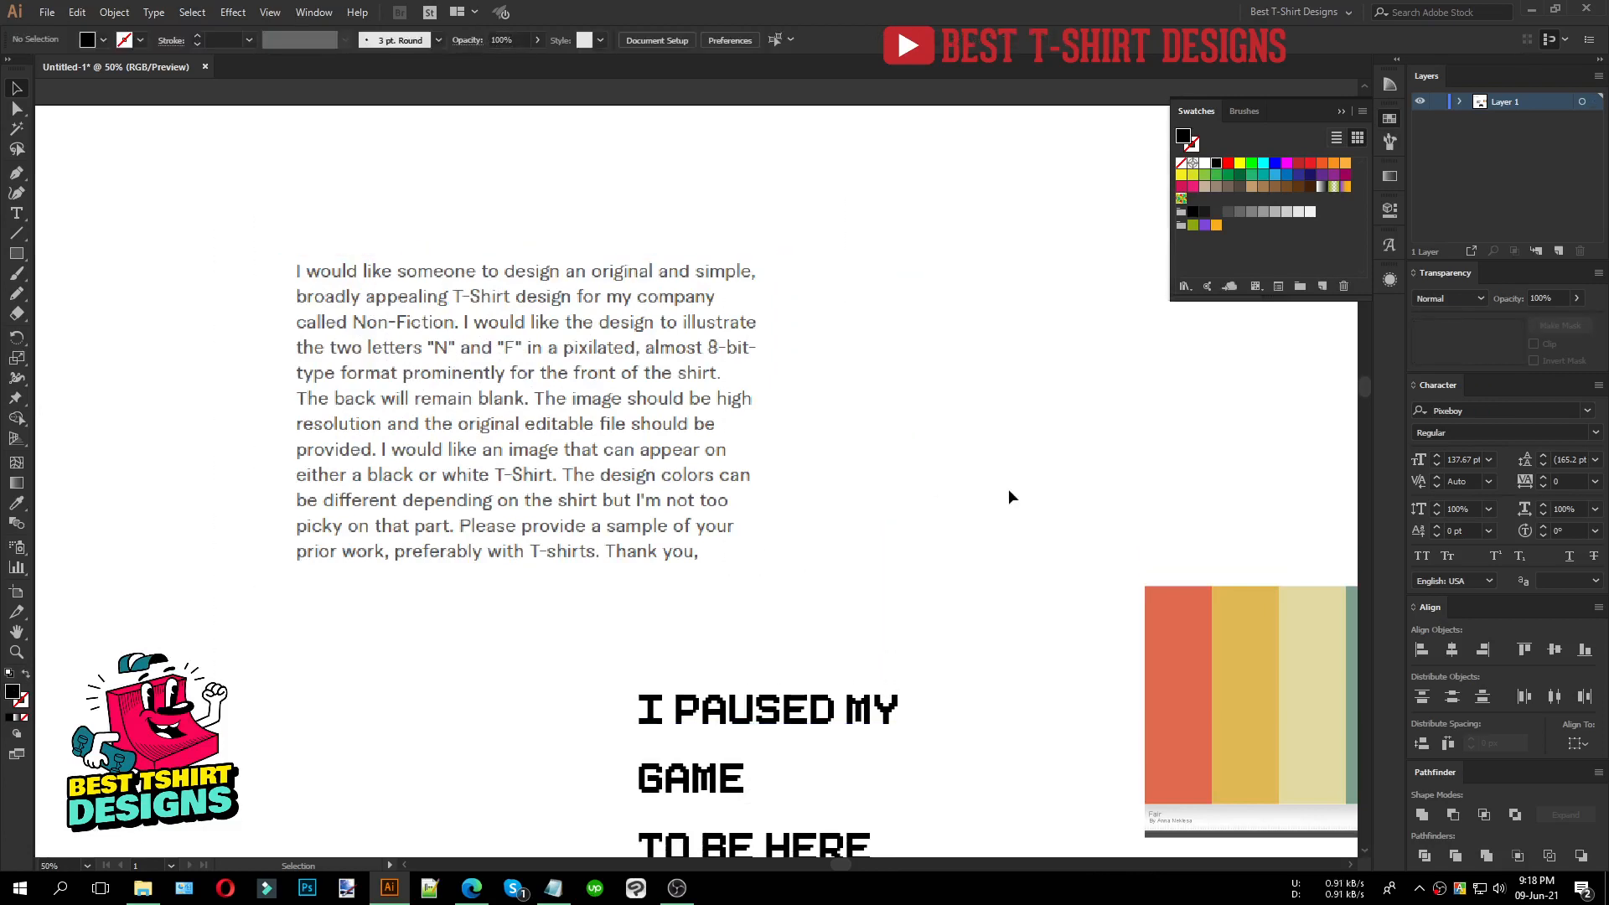
drag(208, 204, 893, 516)
click(893, 516)
Step: Switch to the browser and examine the Google image results for "8 bit type font", enlarging the PIXEBOY, 8 bit and LEVEL UP samples
click(472, 888)
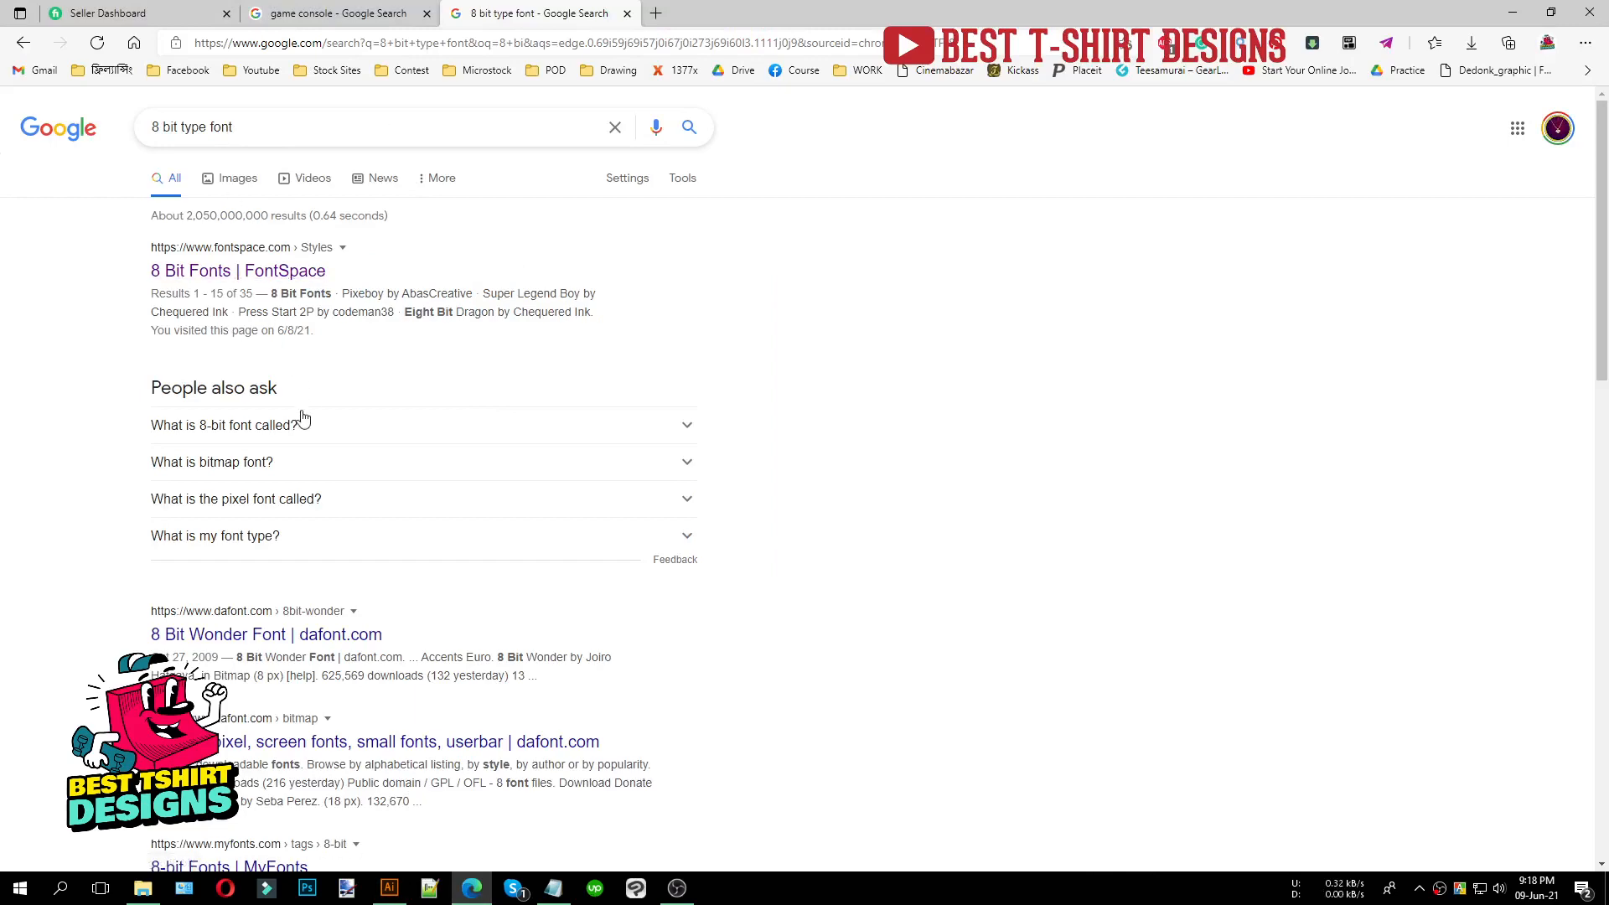
scroll(304, 416, down, 7)
scroll(303, 417, up, 7)
click(235, 176)
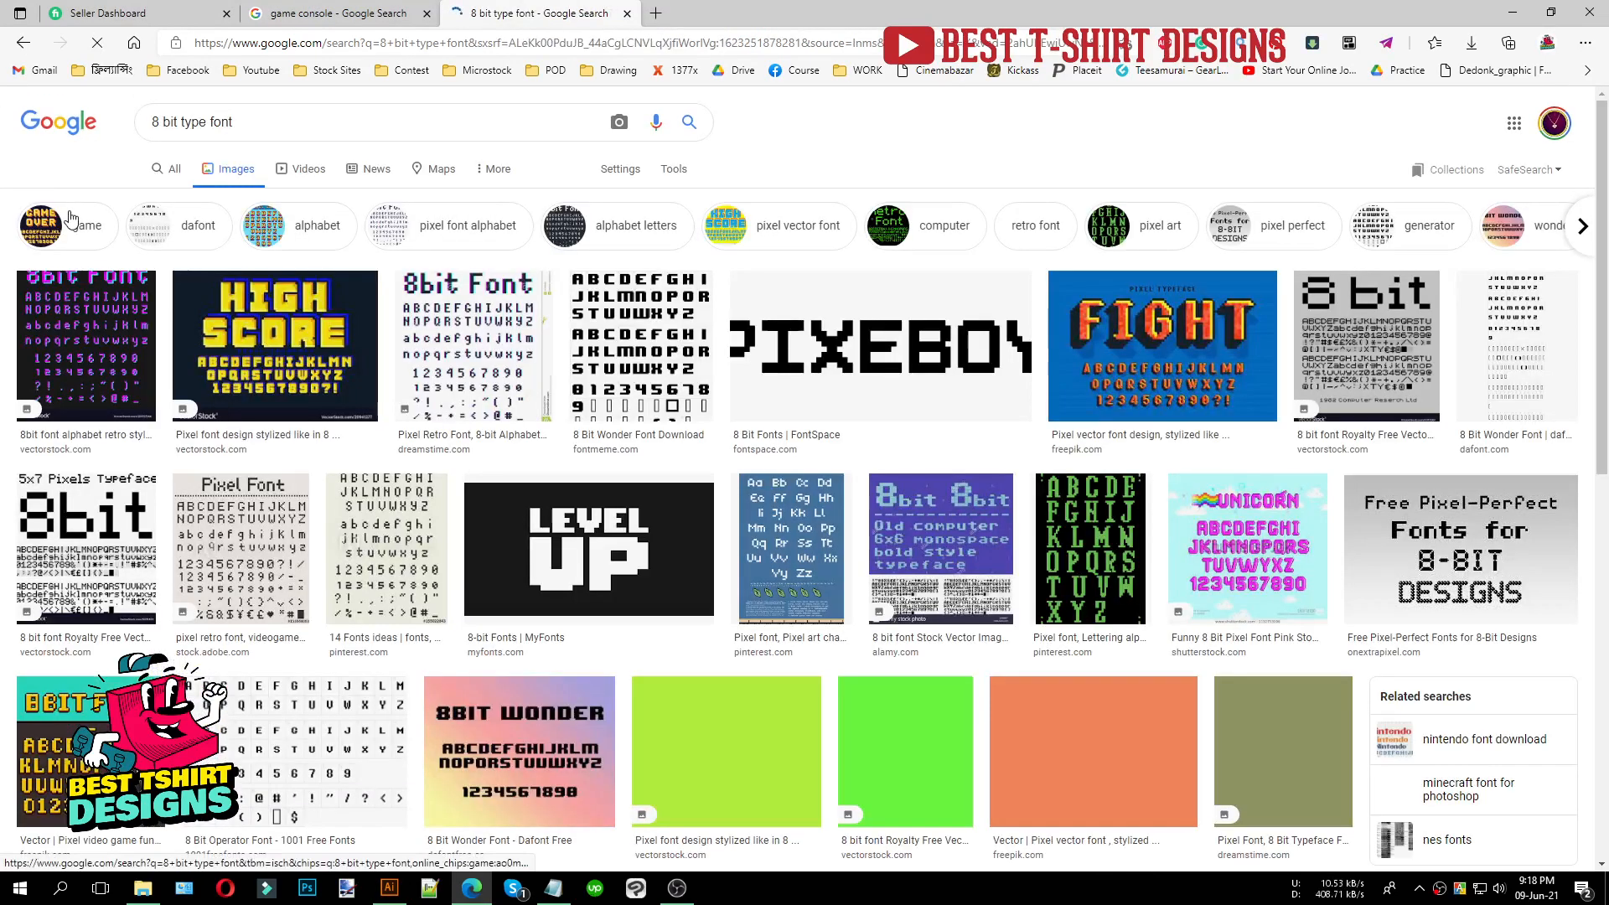
click(919, 350)
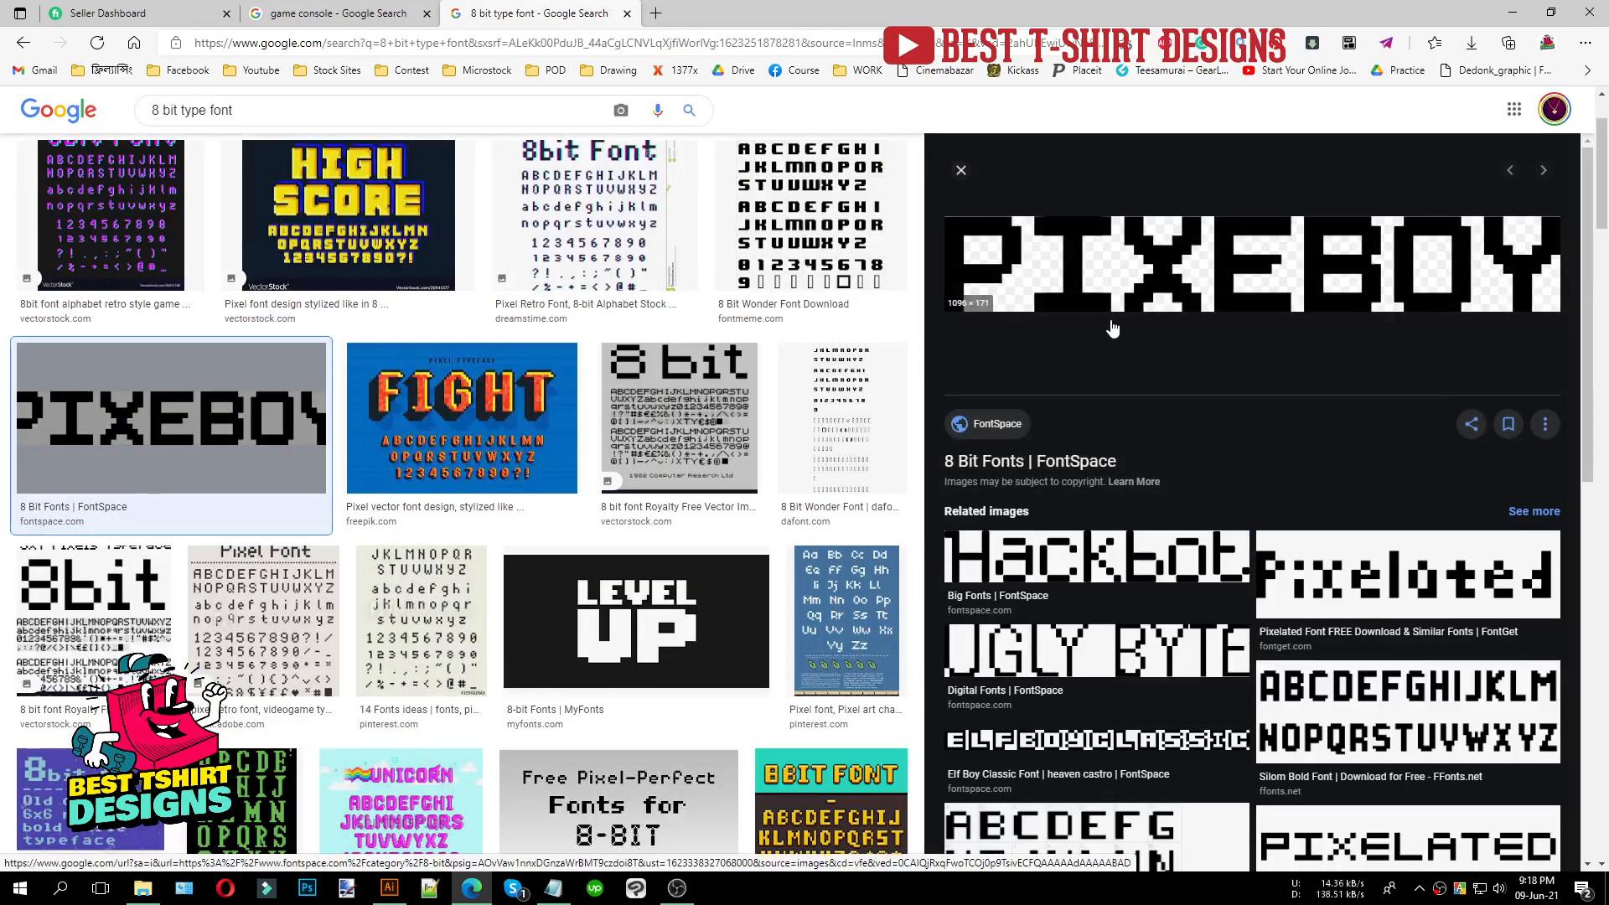
click(616, 436)
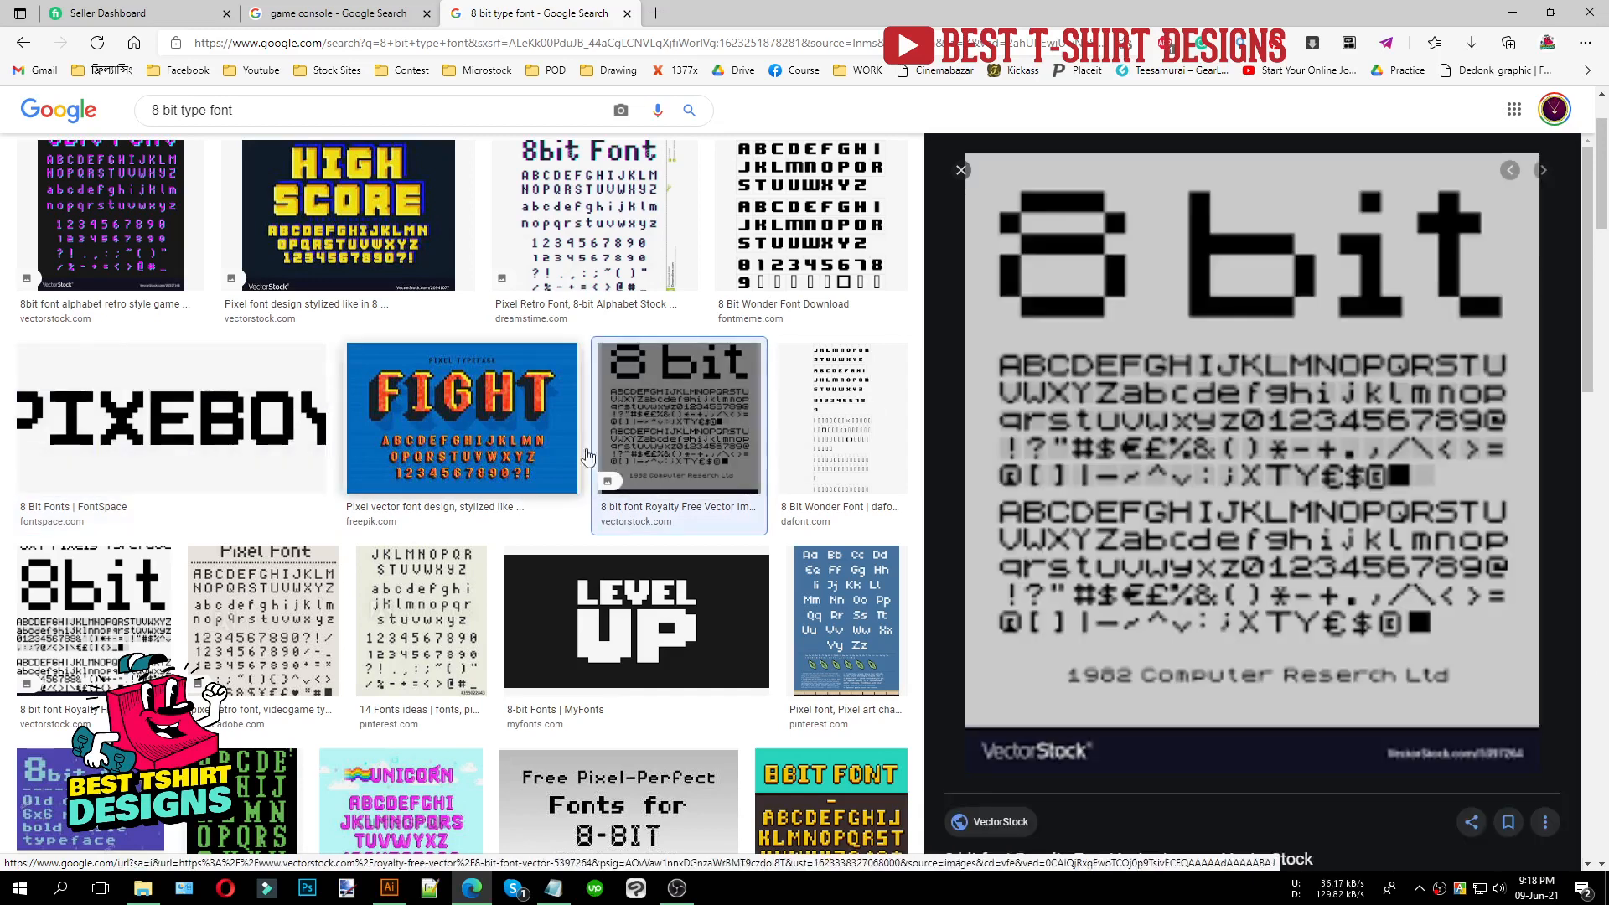
scroll(381, 479, down, 1)
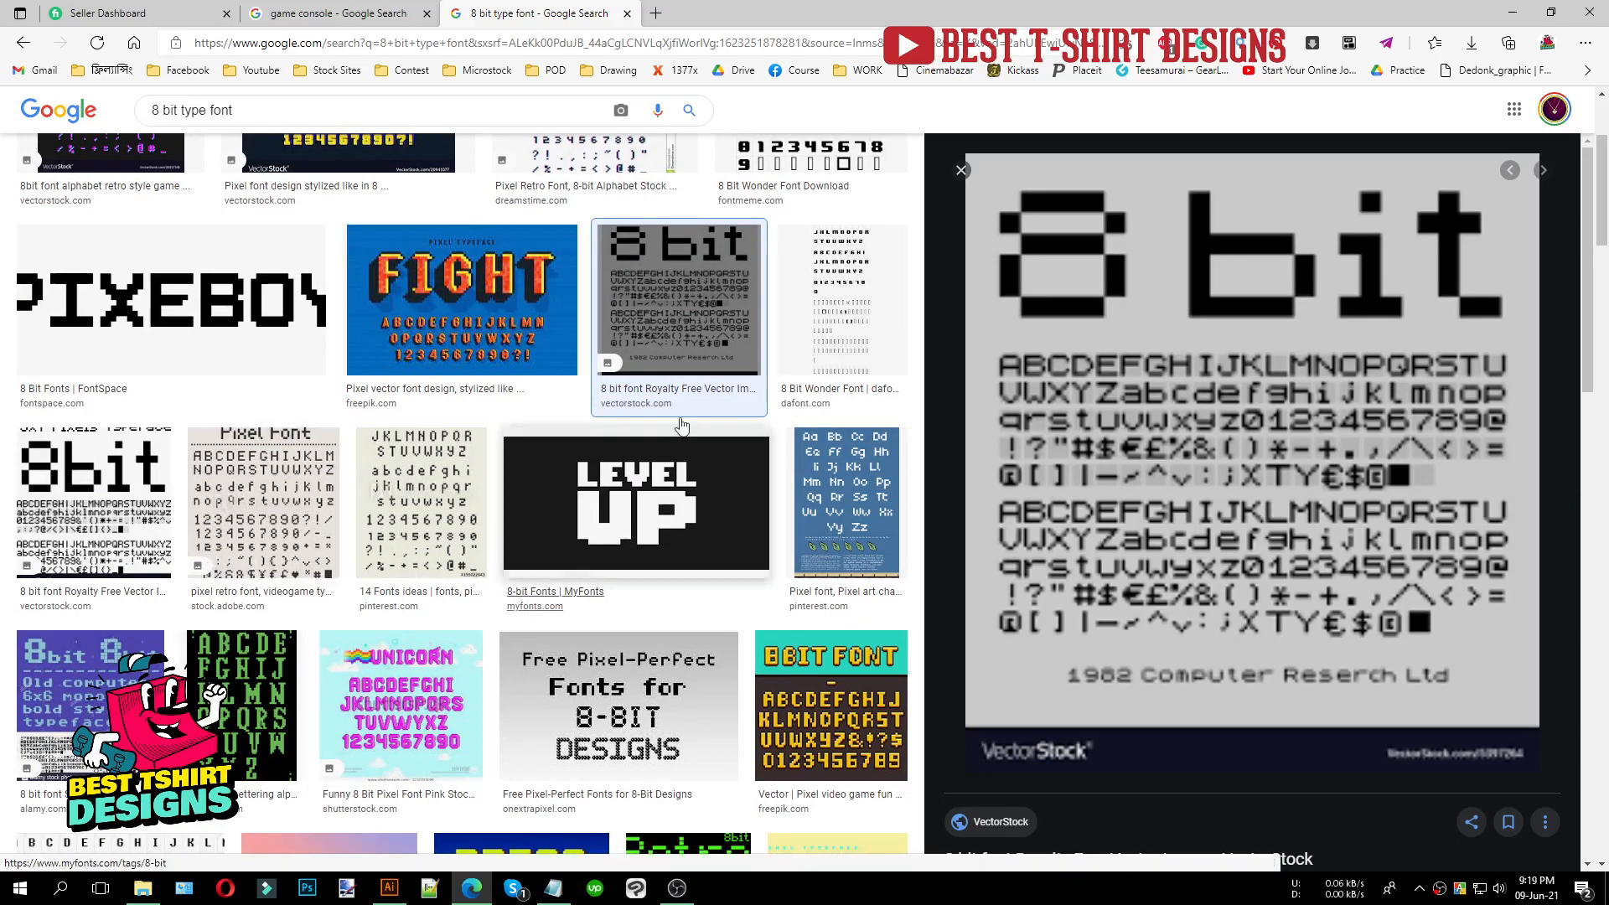
click(662, 501)
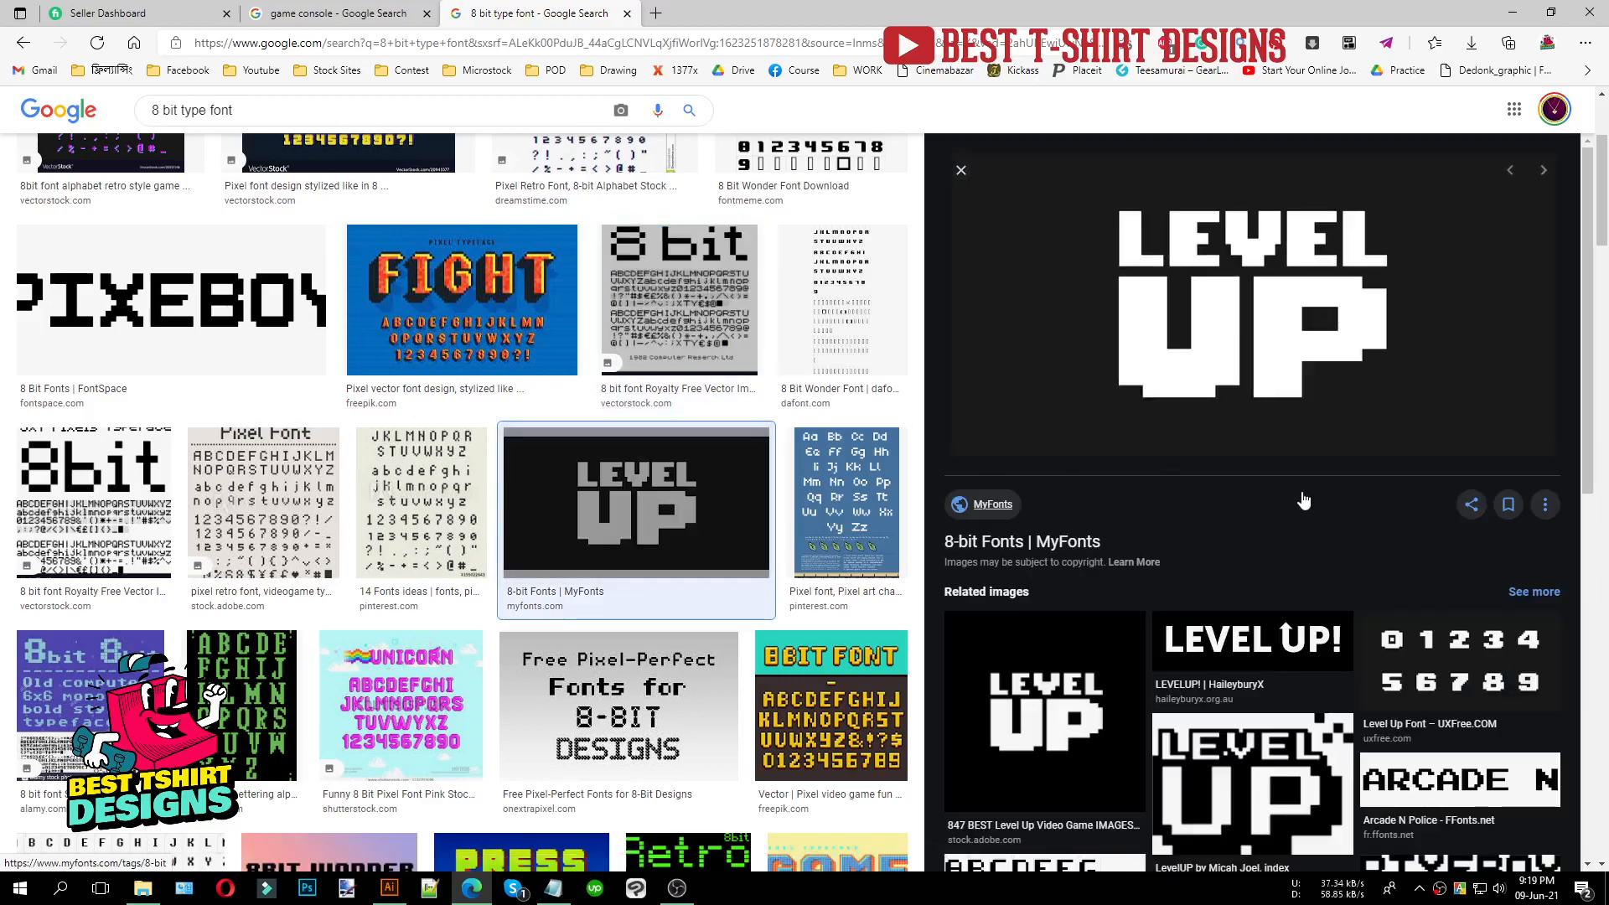
scroll(598, 649, down, 5)
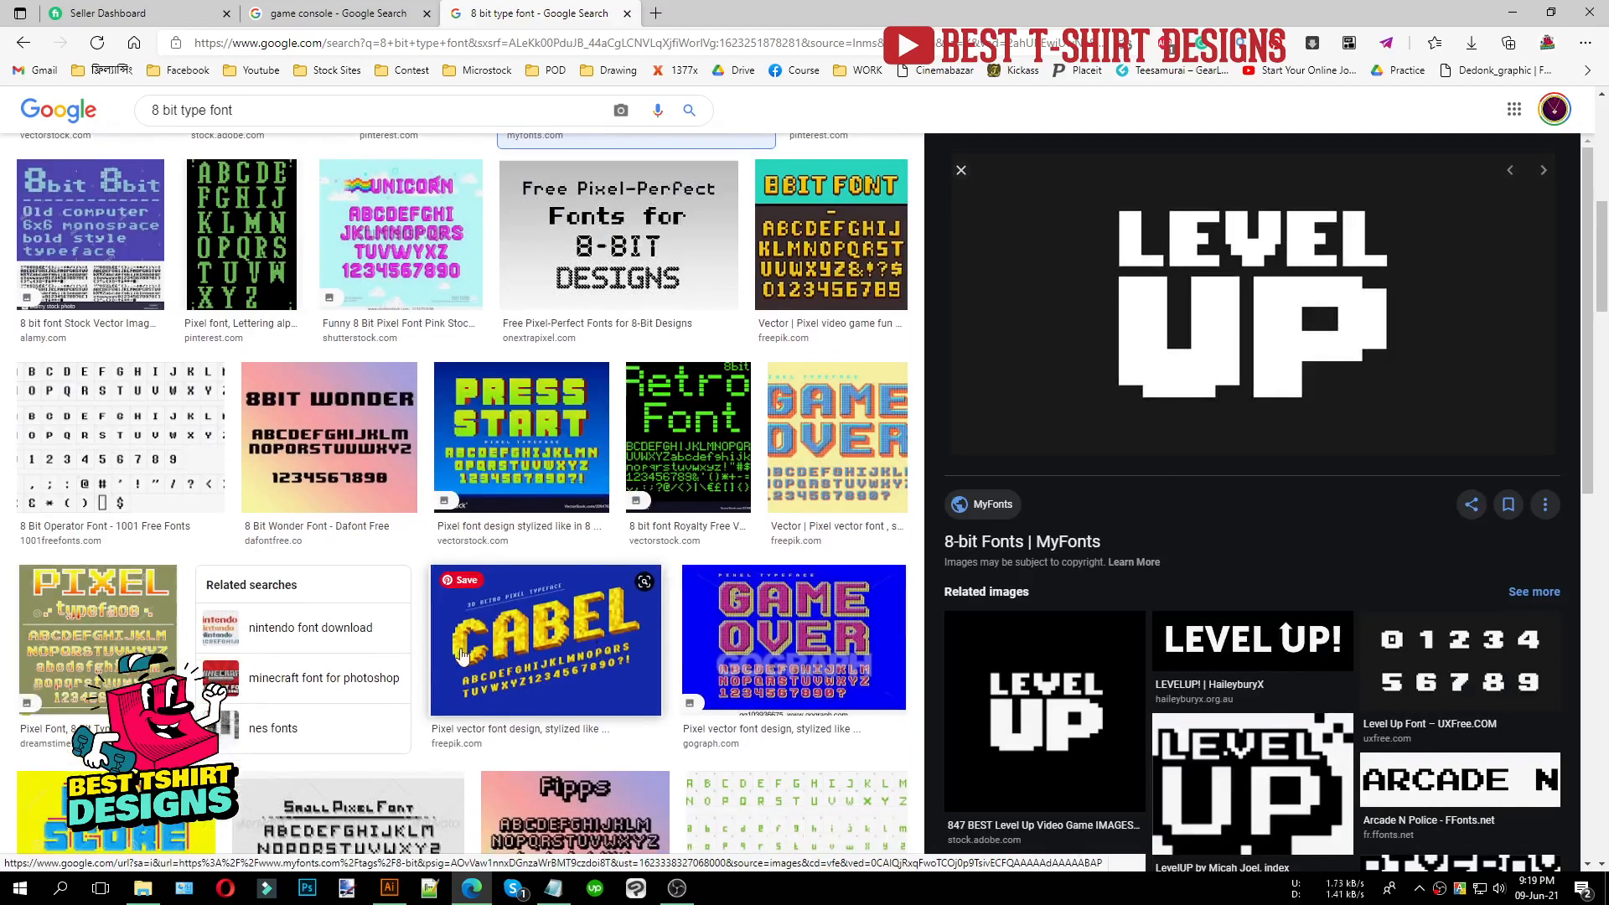
scroll(460, 653, down, 4)
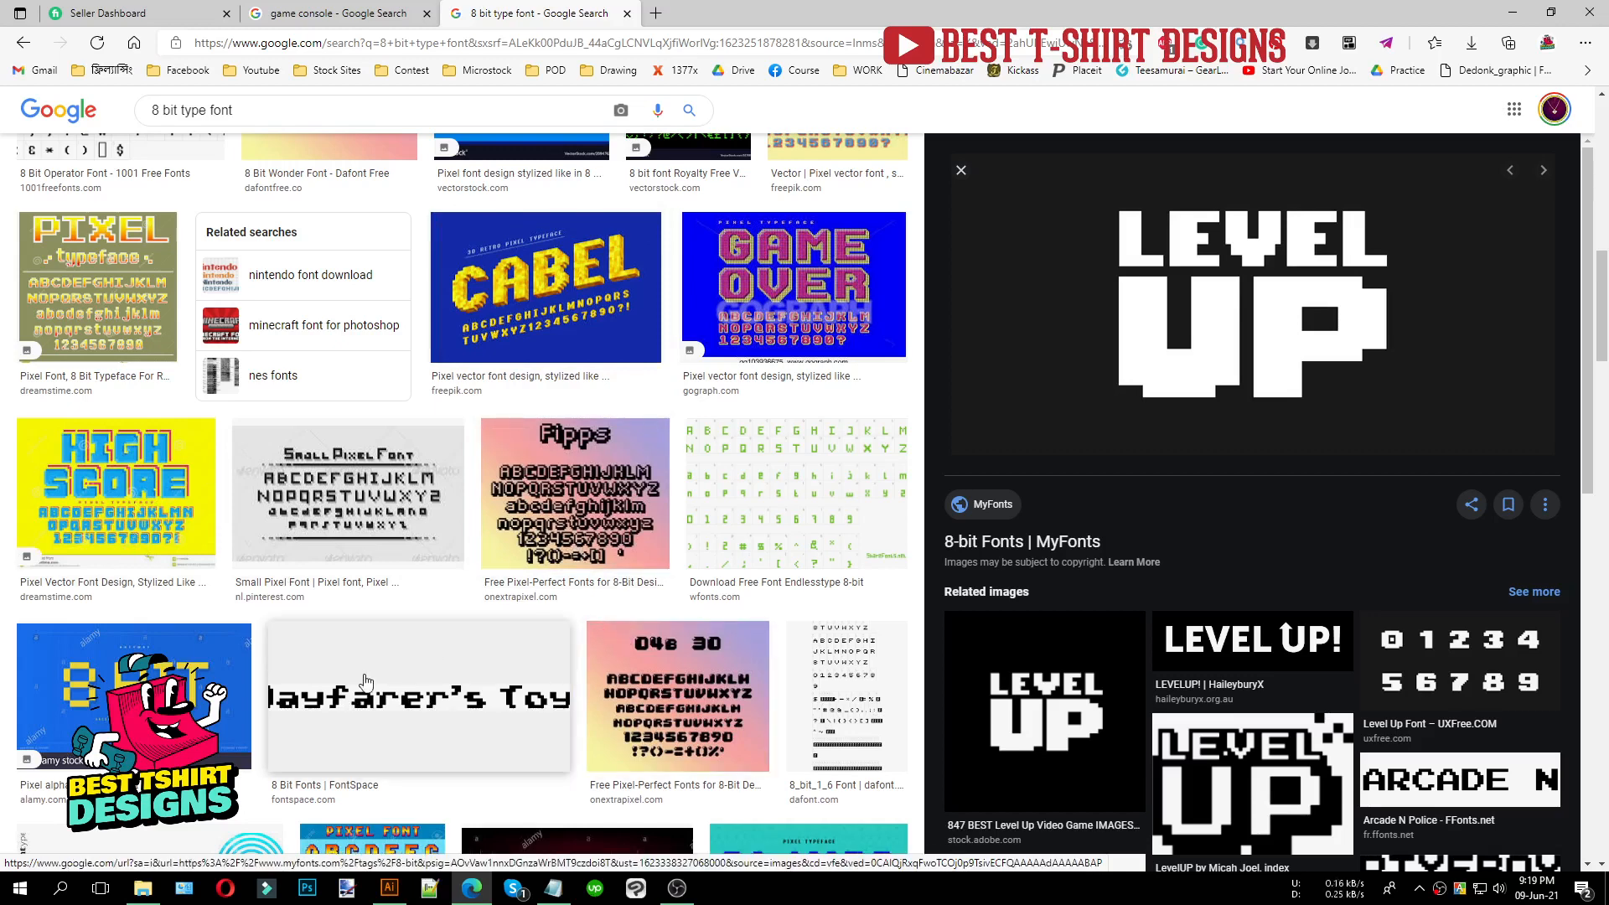
Step: Switch back to Illustrator and copy the font name Pixeboy from the GAME text's character settings
click(389, 887)
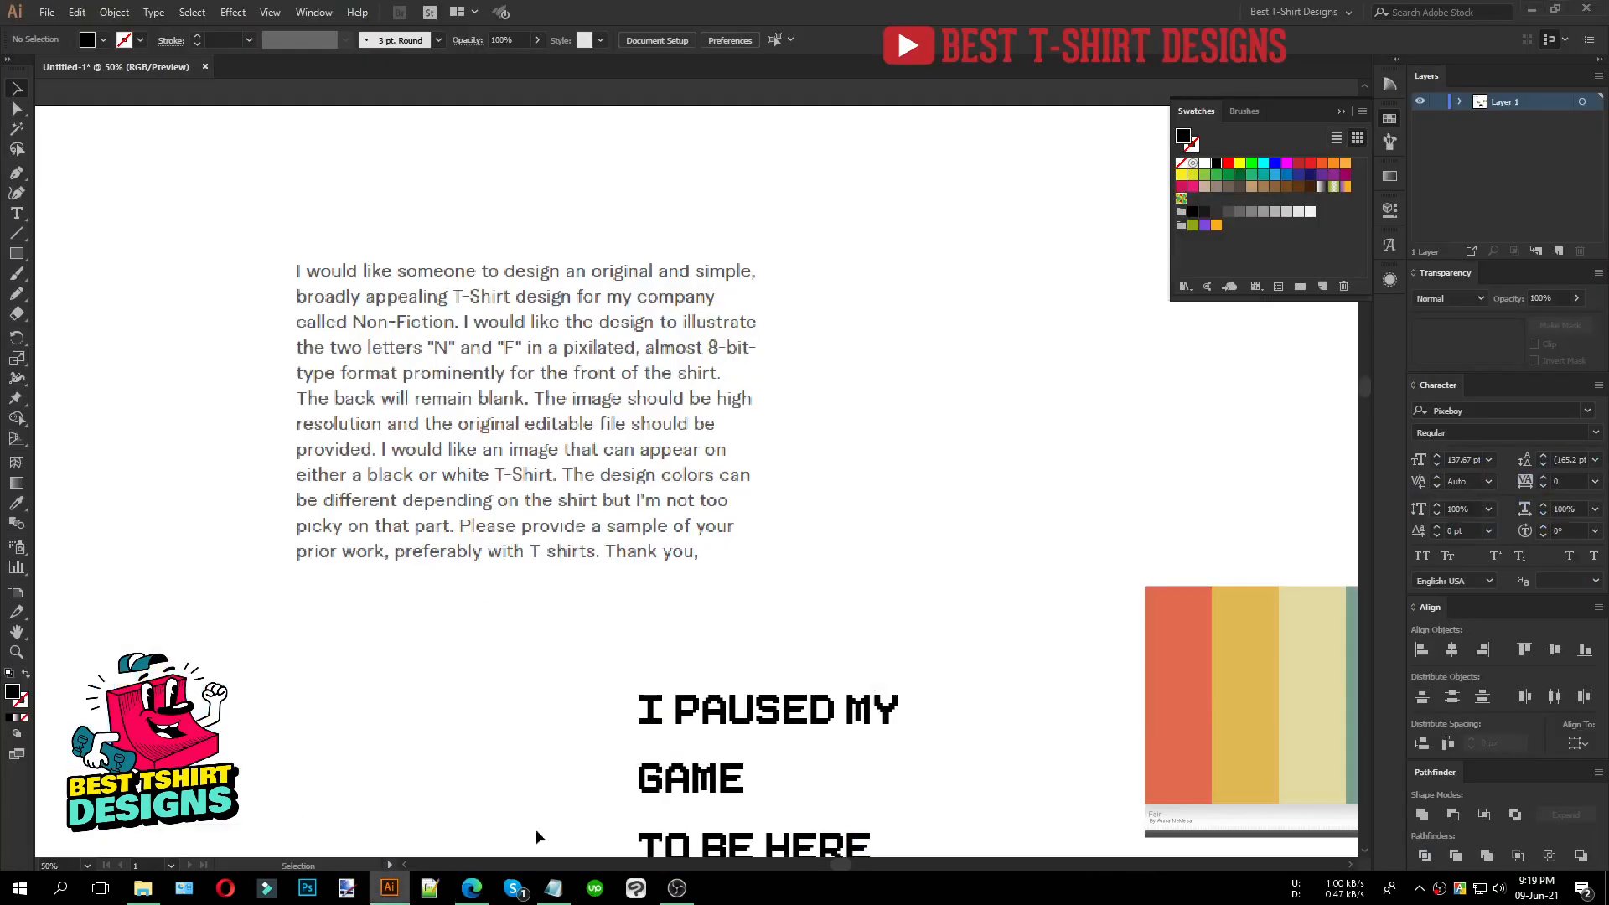
scroll(637, 595, down, 4)
drag(908, 637, 701, 564)
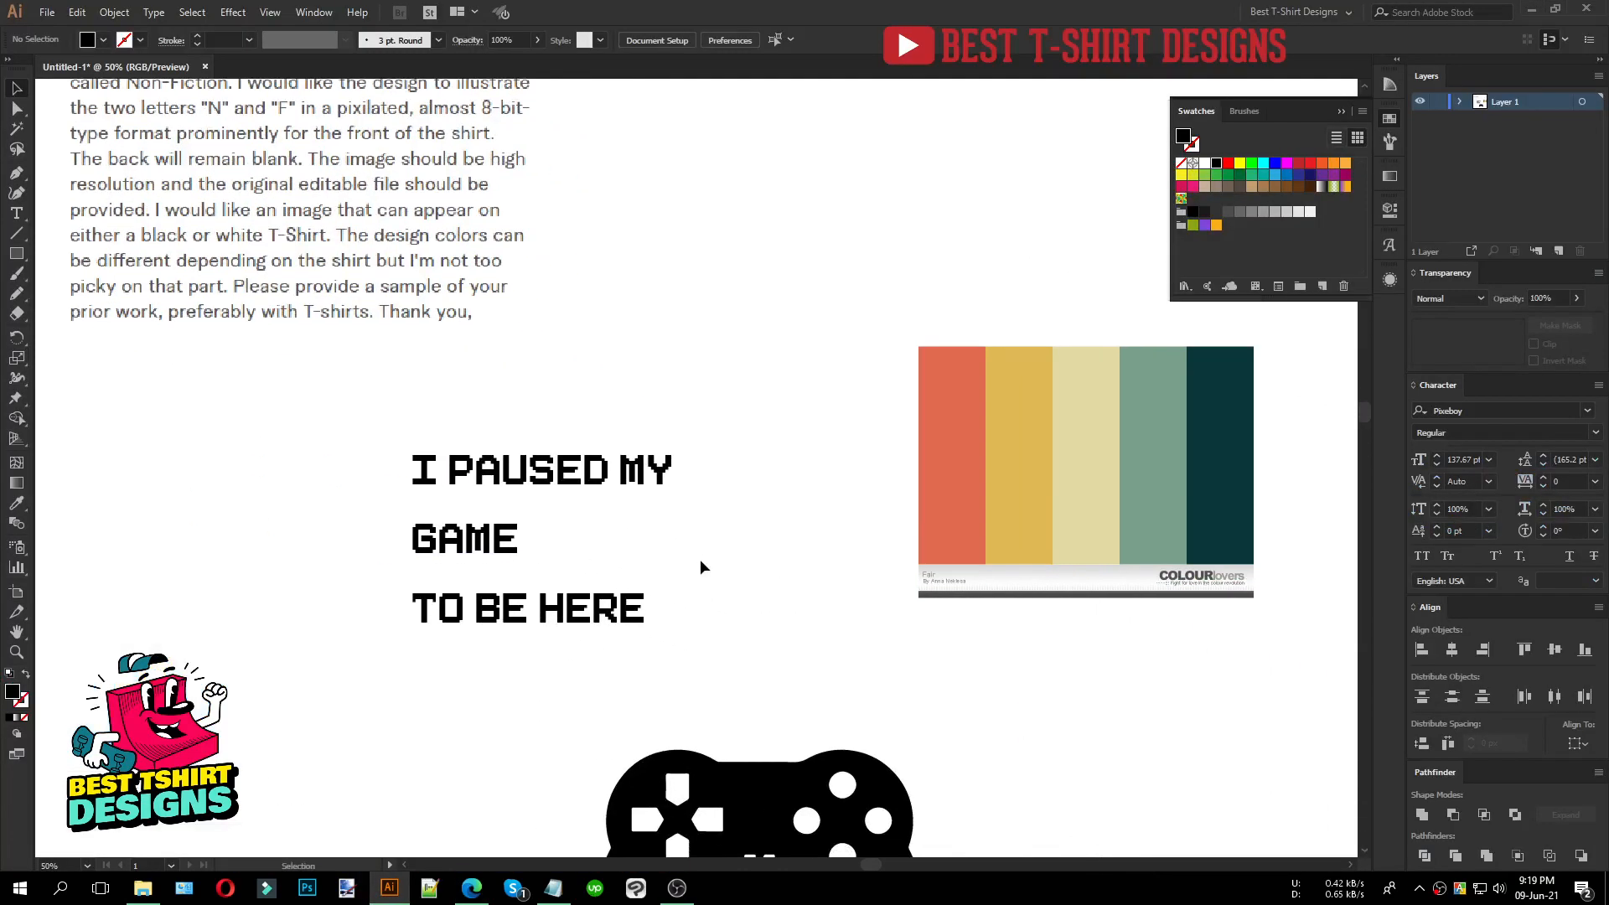
scroll(725, 590, down, 3)
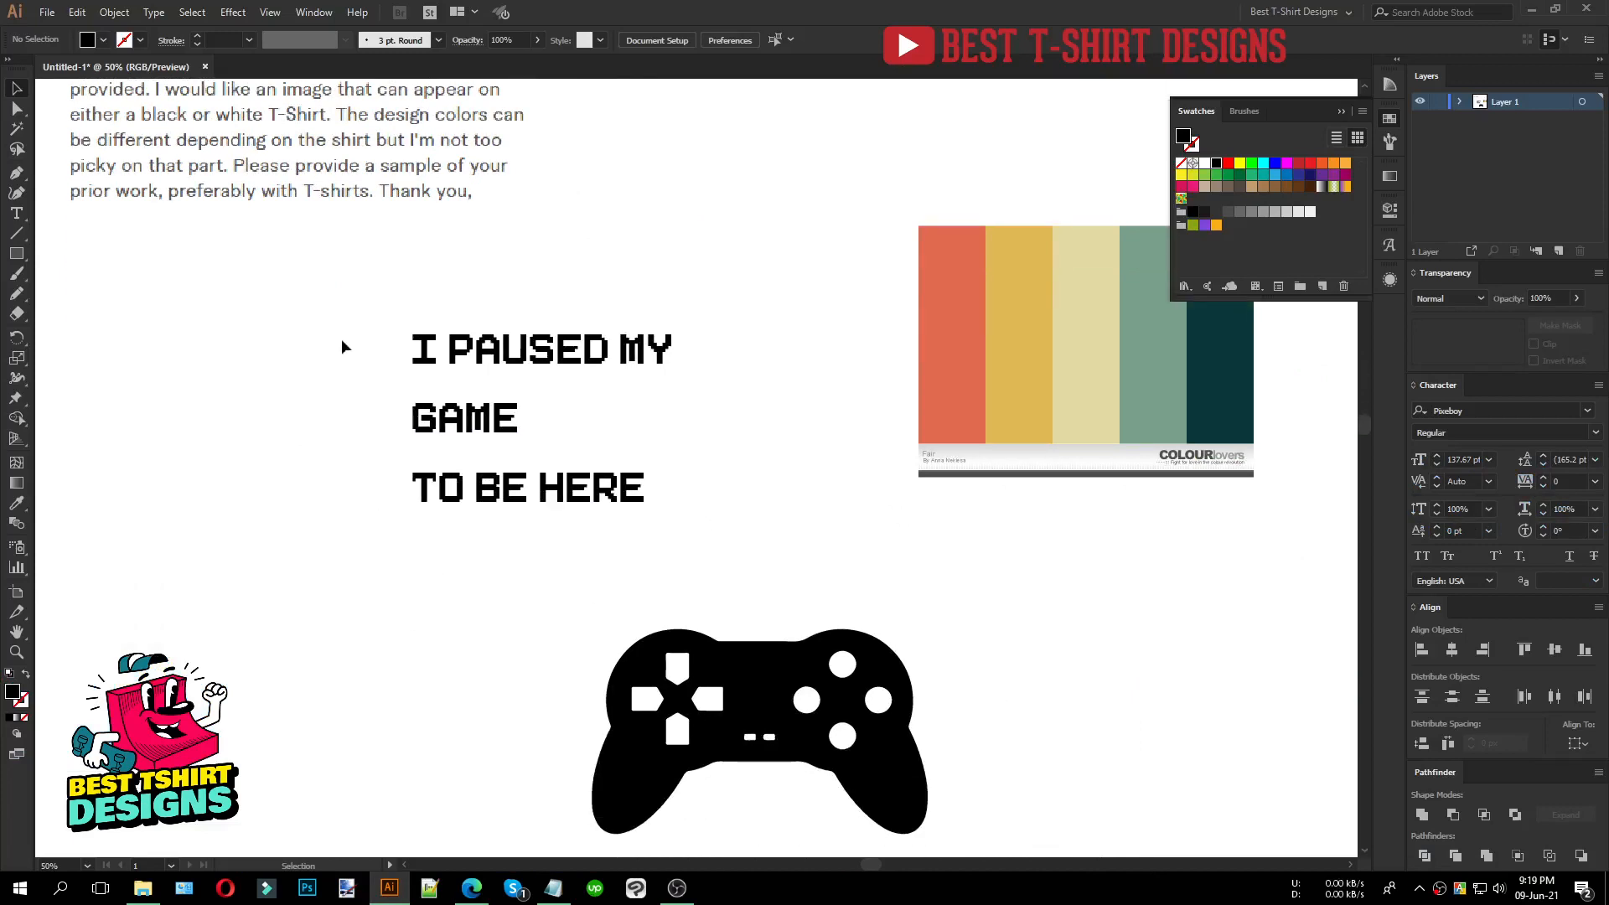
scroll(489, 375, up, 3)
click(480, 419)
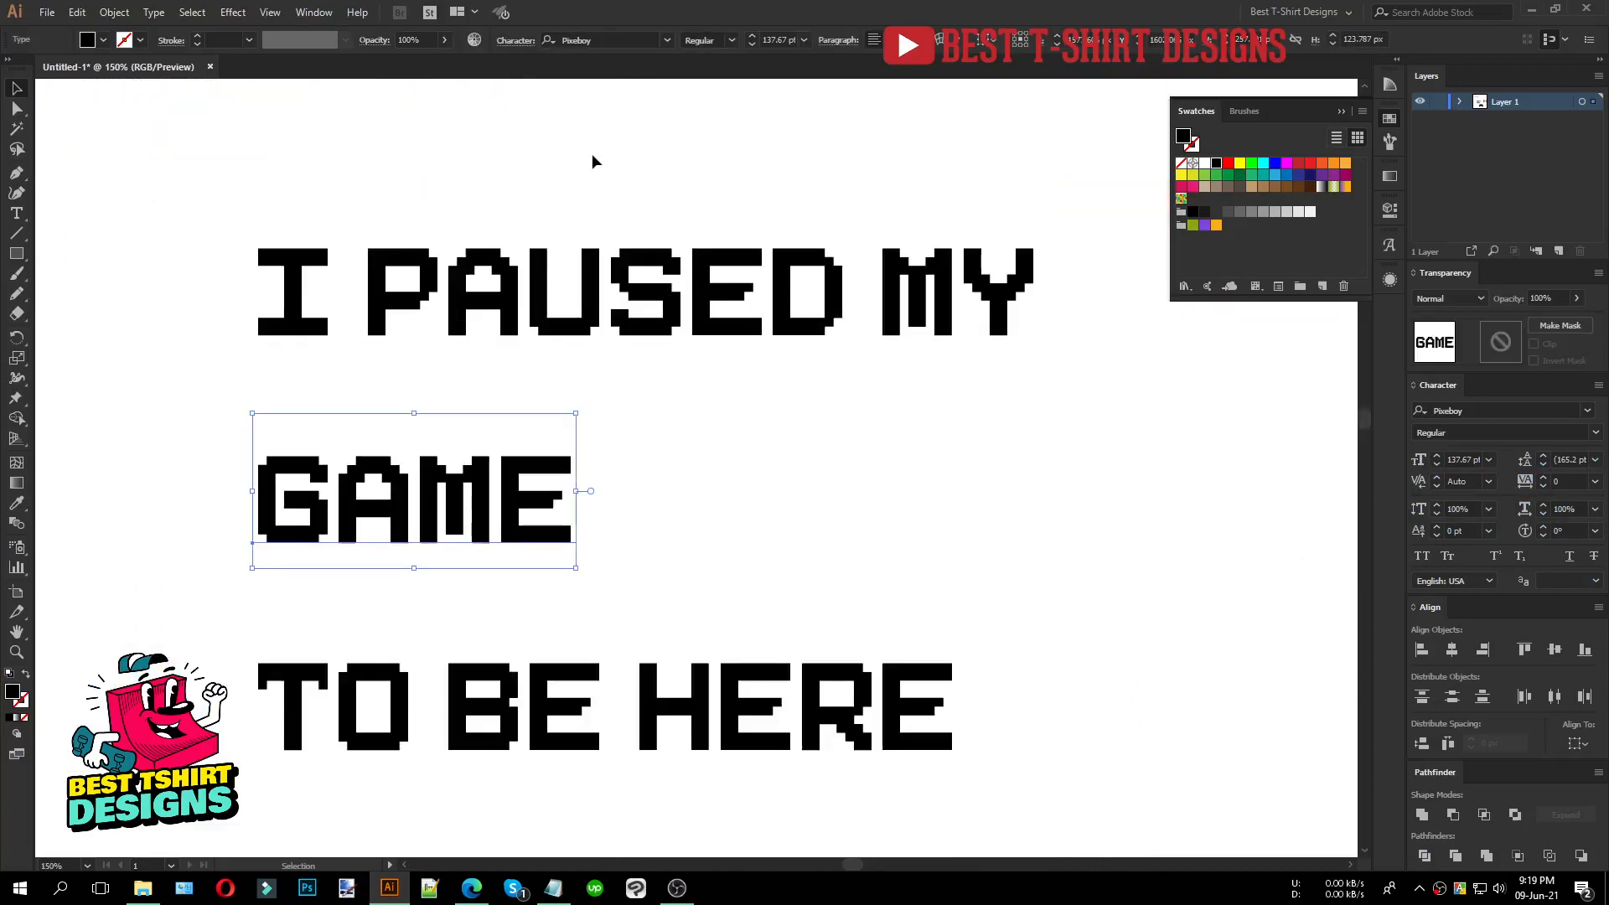
click(608, 41)
key(ctrl+c)
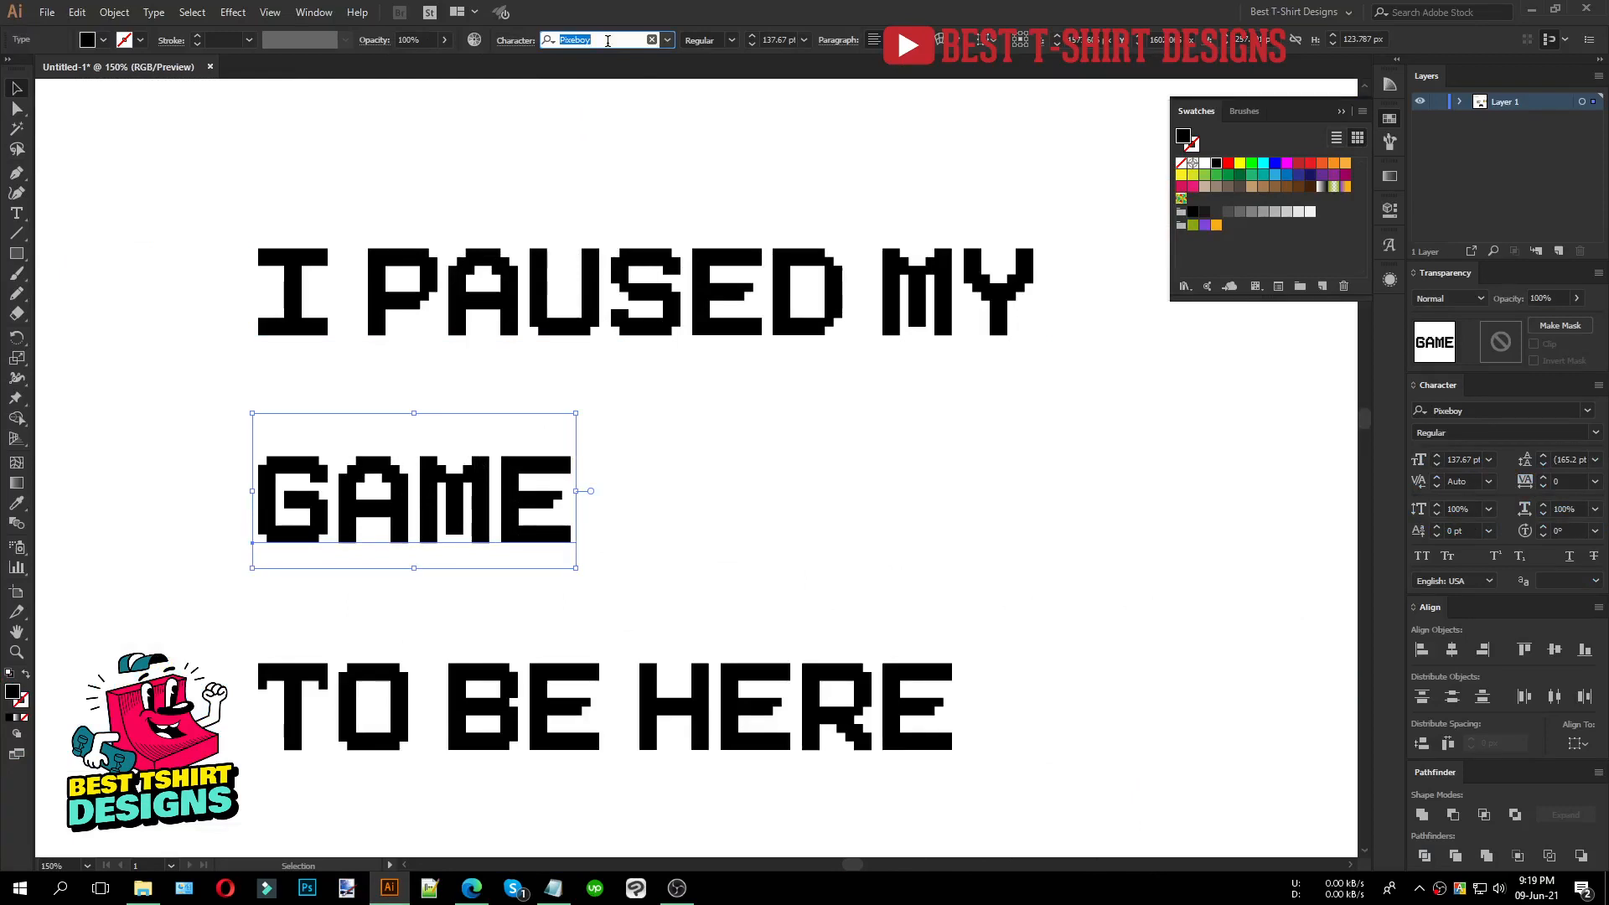
Step: Duplicate the GAME text into the empty area below the slogan and replace the copy's wording with the copied font name
scroll(477, 459, down, 3)
drag(446, 461, 251, 662)
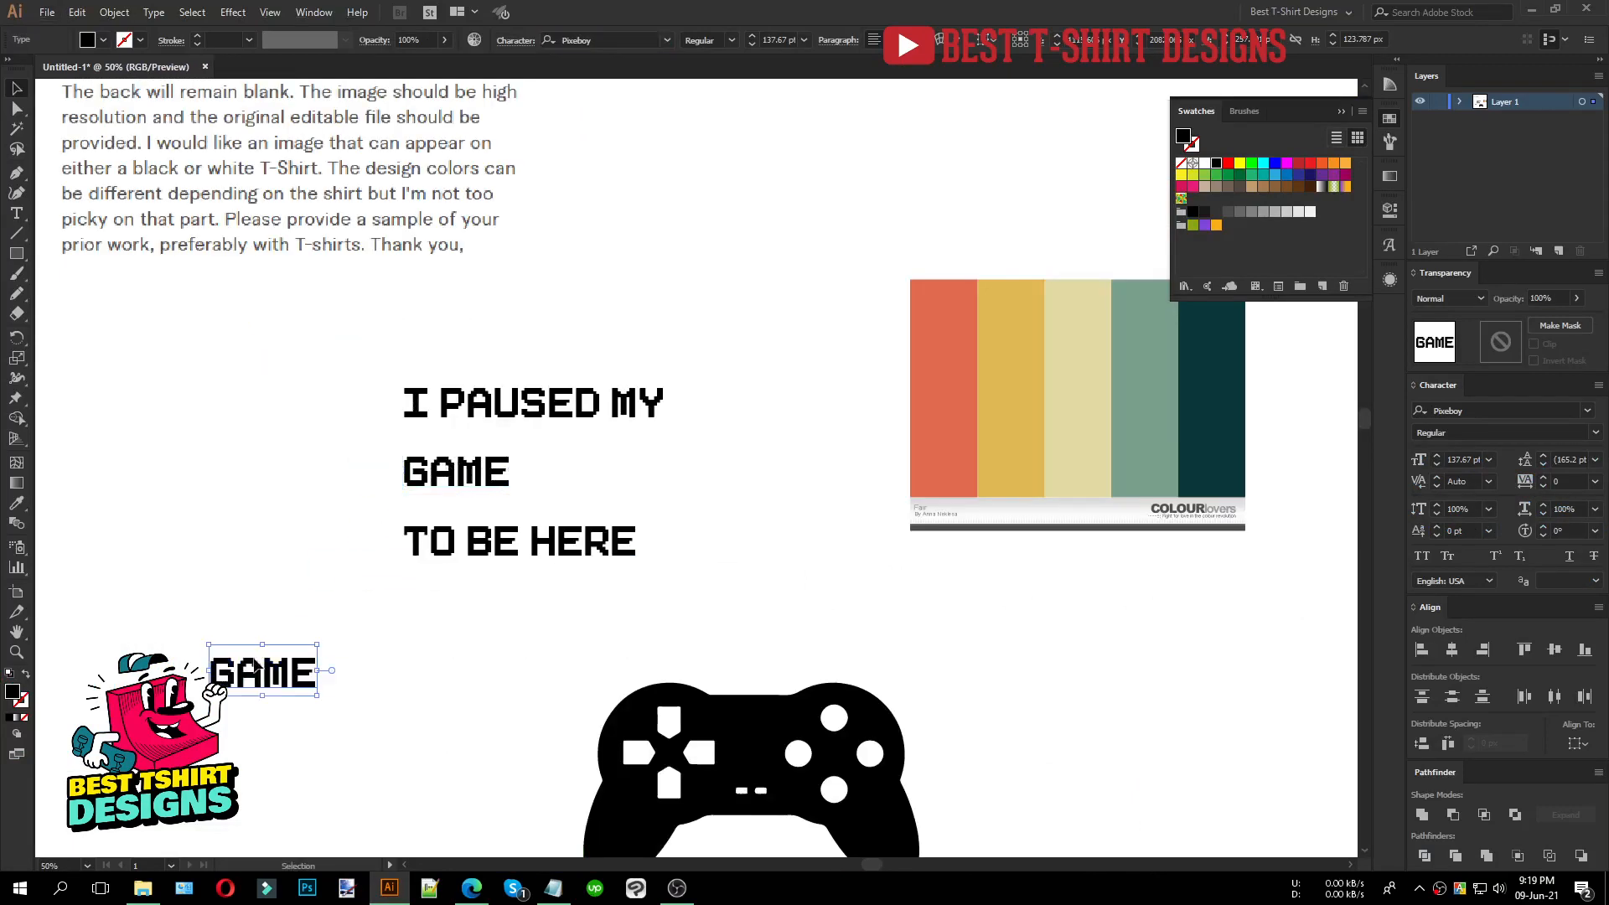
double_click(254, 666)
key(ctrl+a)
key(ctrl+v)
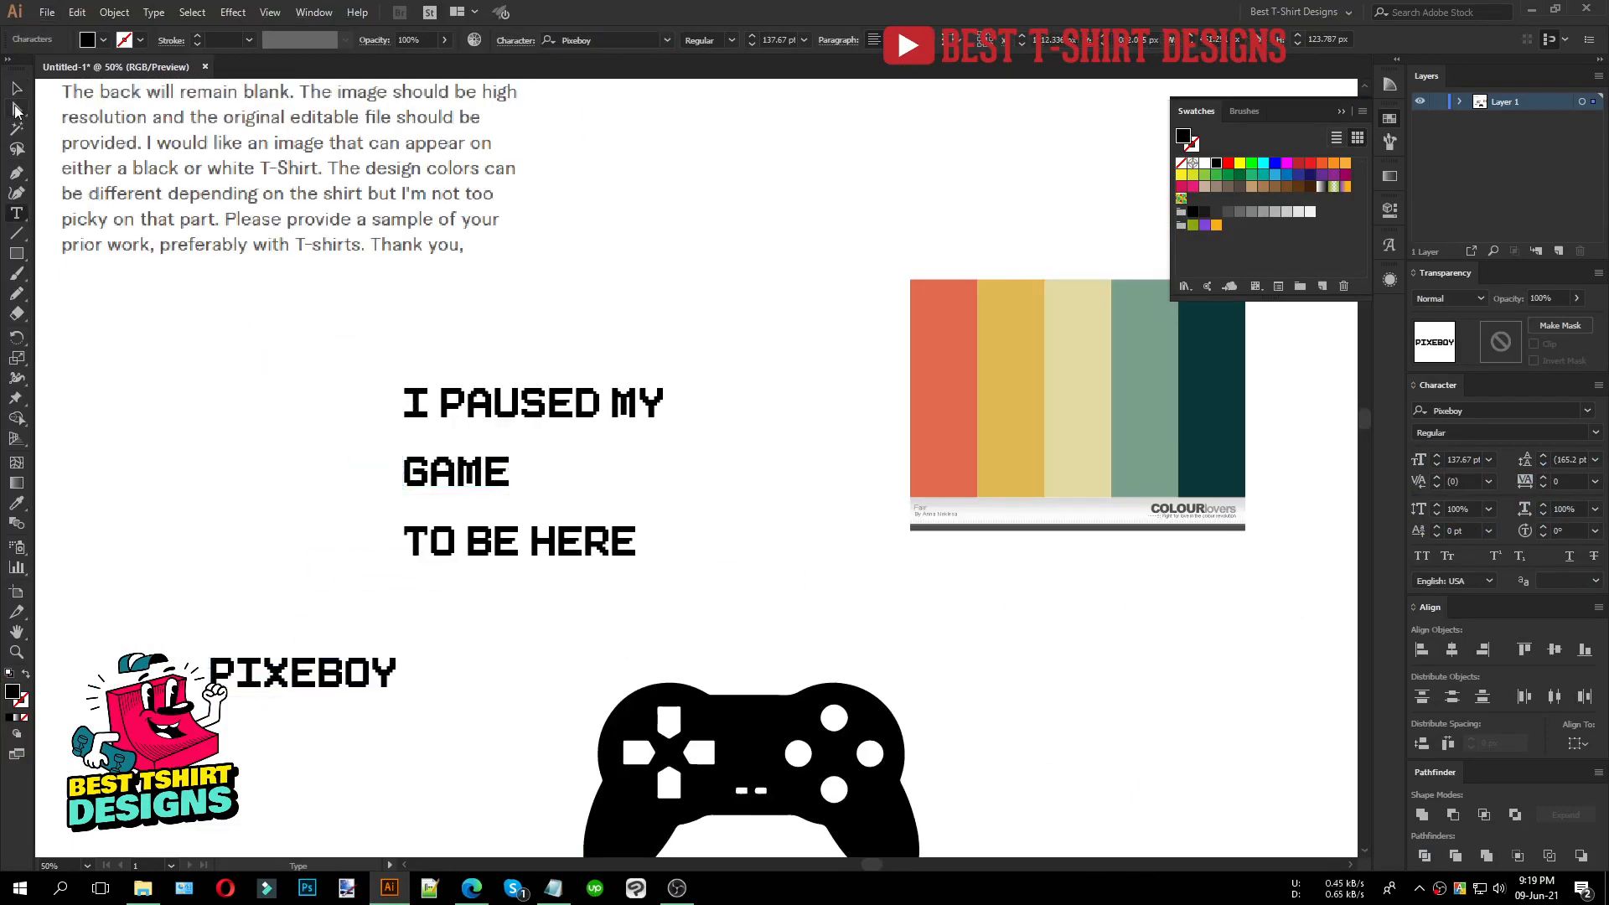
key(Escape)
Step: Enlarge the PIXEBOY text to about 762 × 209 px, inspect its pixel edges and move it farther from the game controller
drag(400, 674, 530, 672)
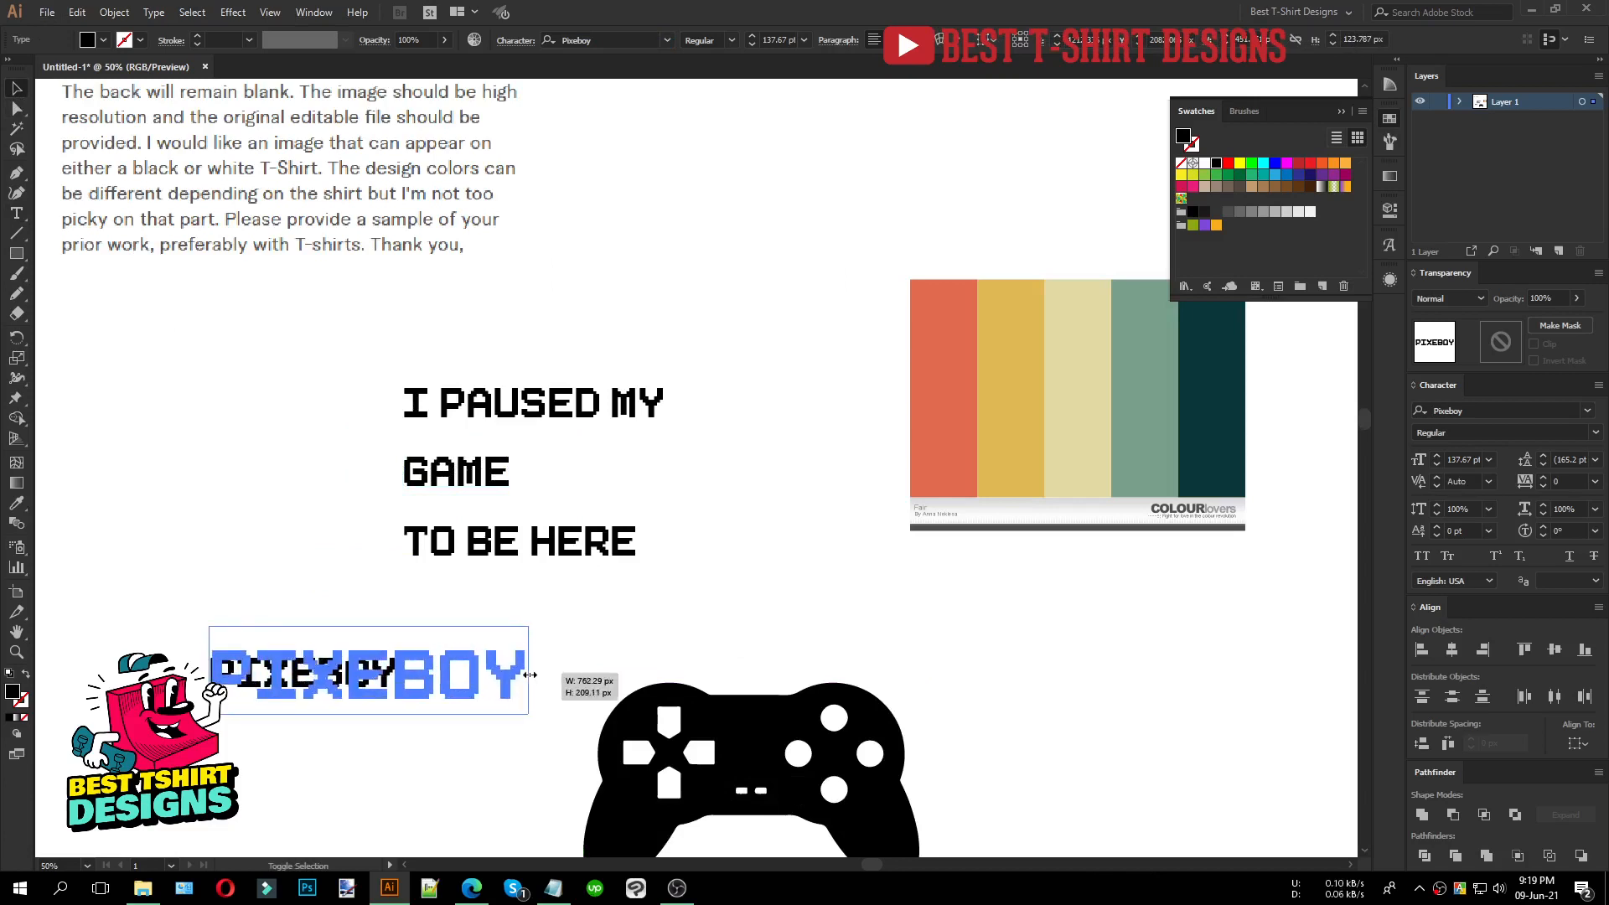
key(ctrl+equal)
key(ctrl+equal)
key(ctrl+equal)
click(624, 676)
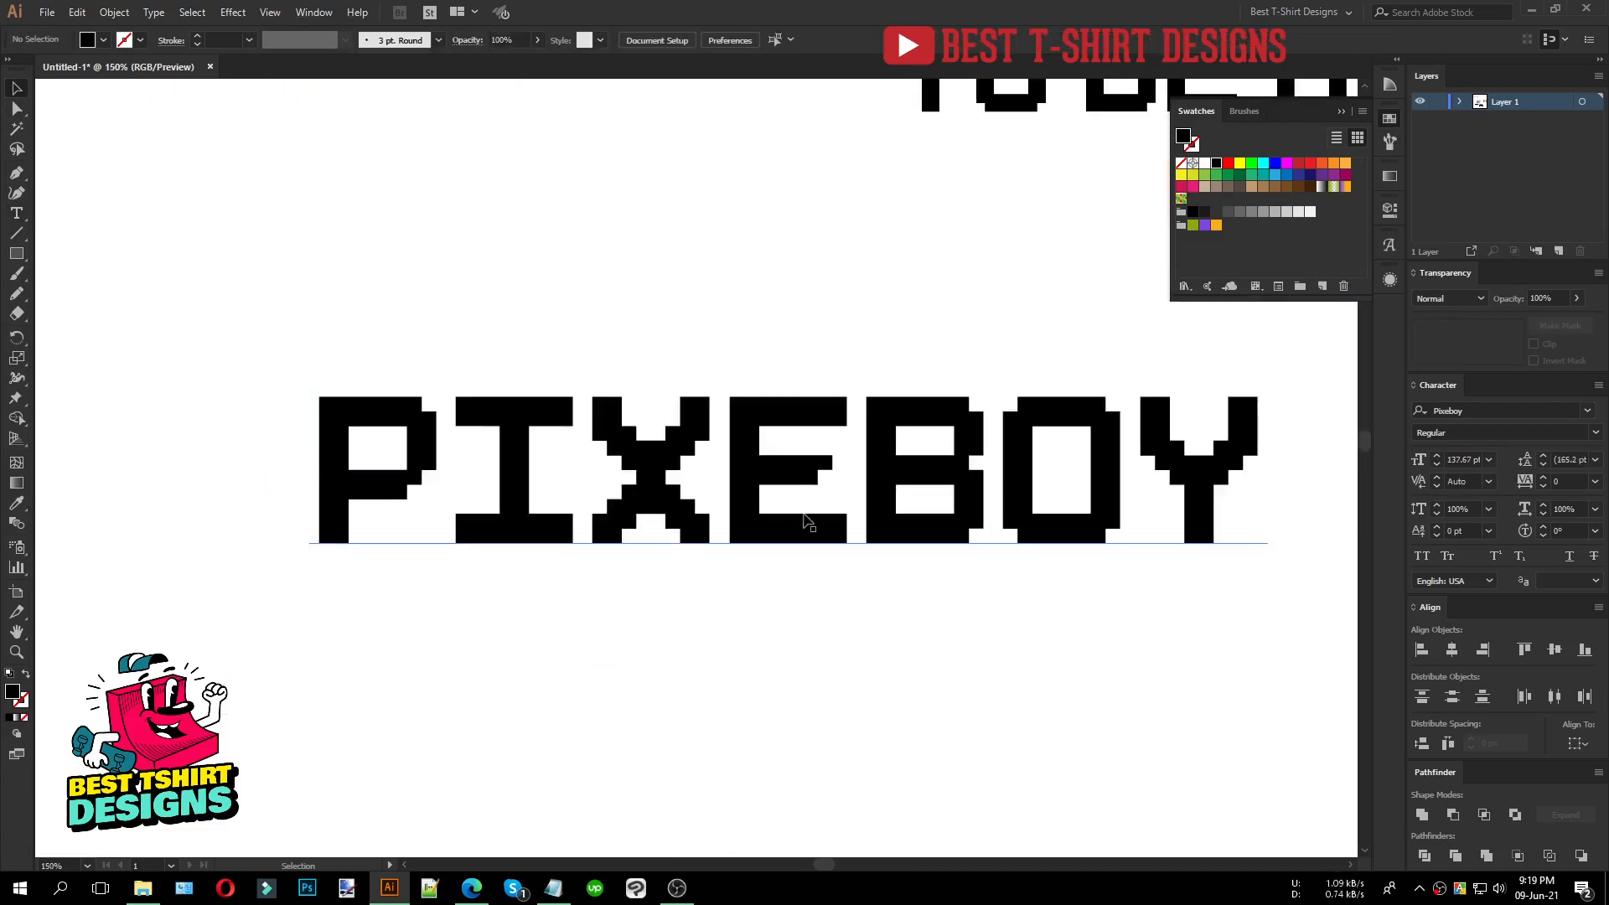
scroll(680, 483, up, 8)
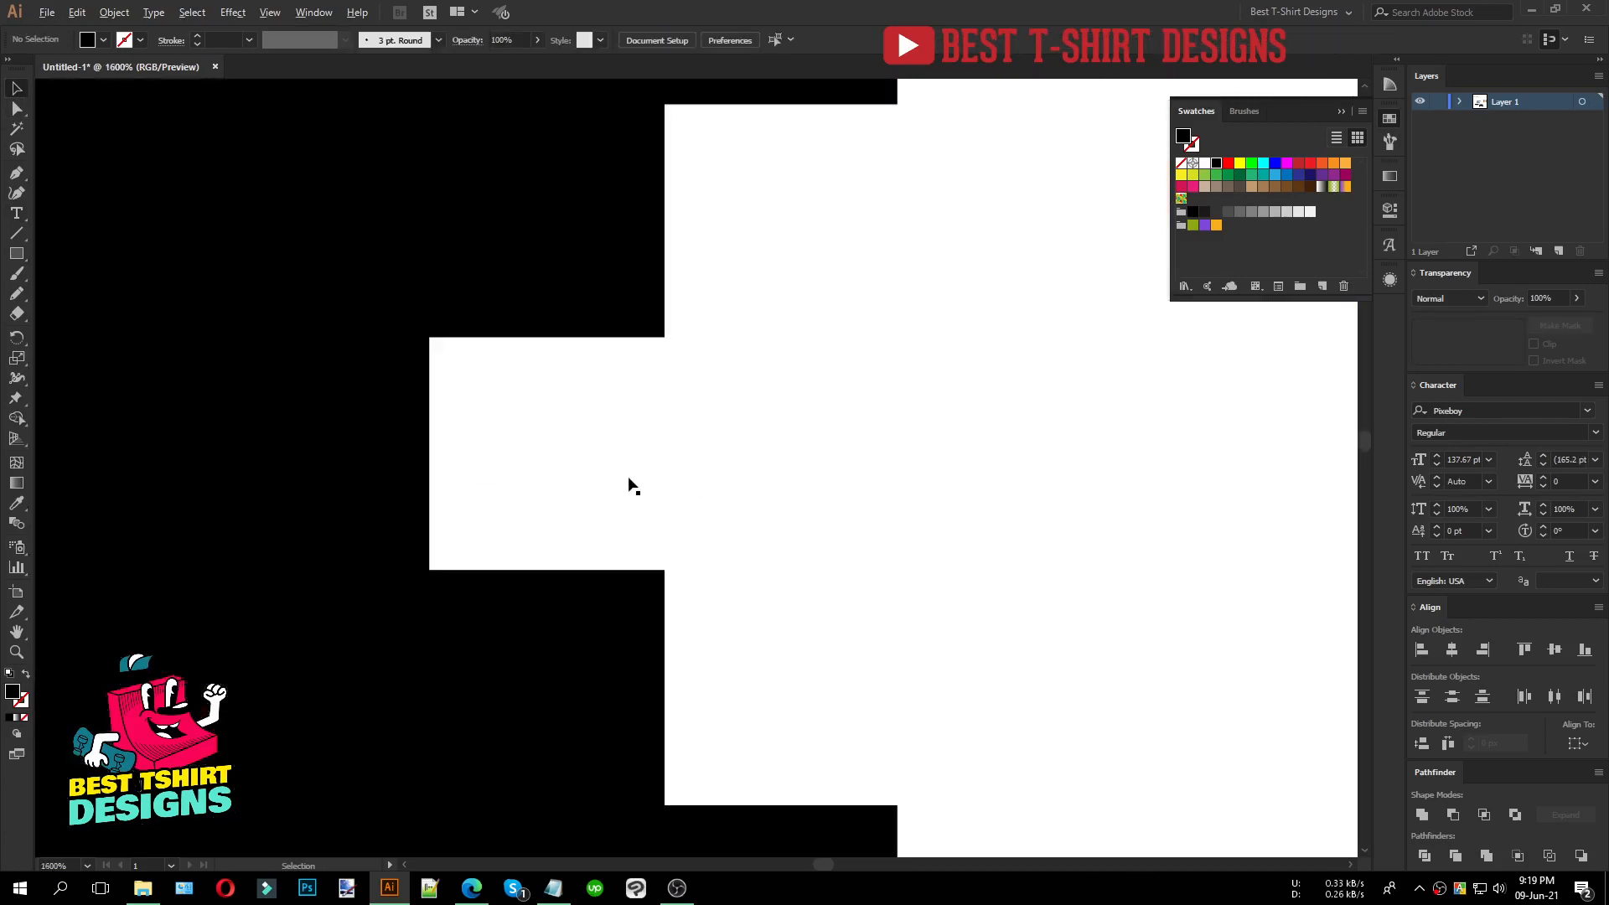
scroll(633, 486, down, 10)
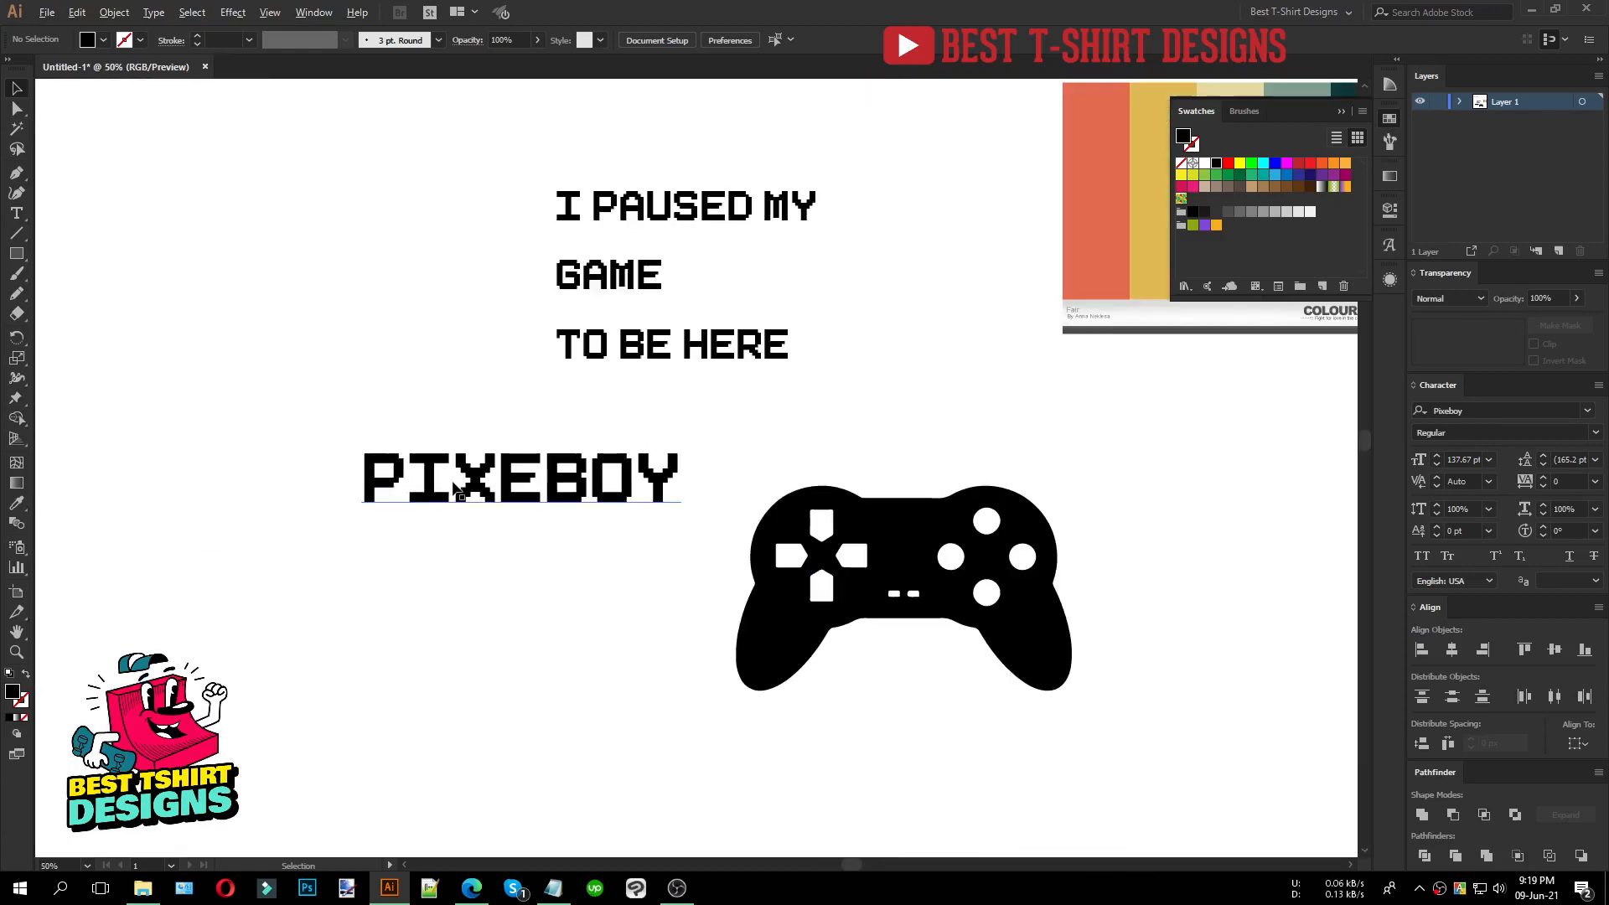
drag(553, 511, 375, 556)
scroll(404, 555, down, 1)
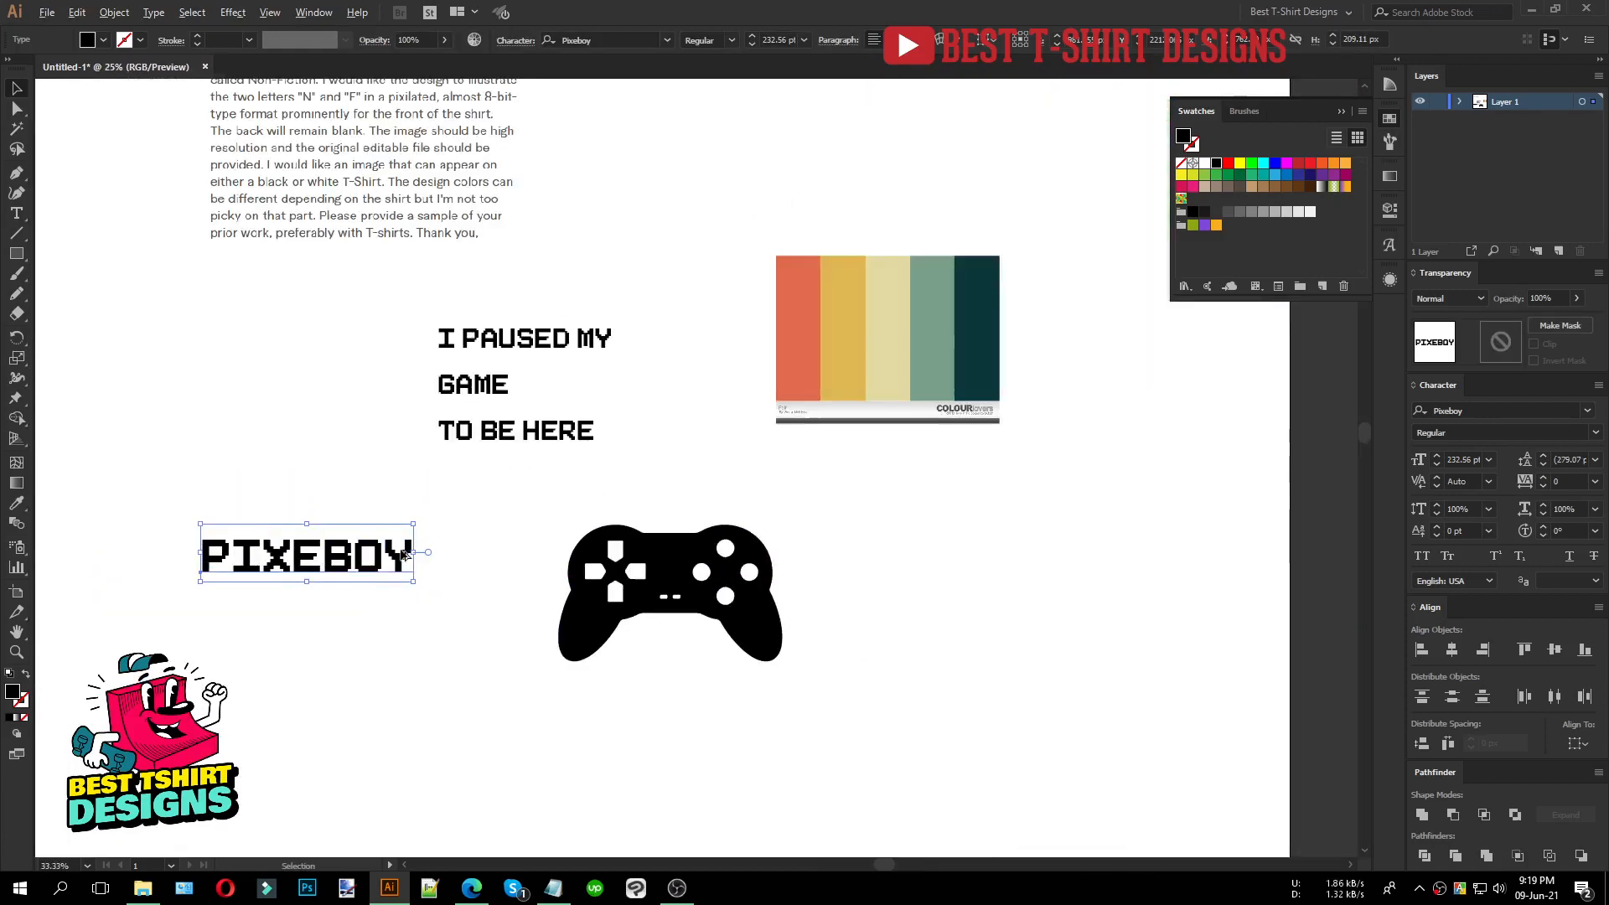
scroll(404, 554, down, 1)
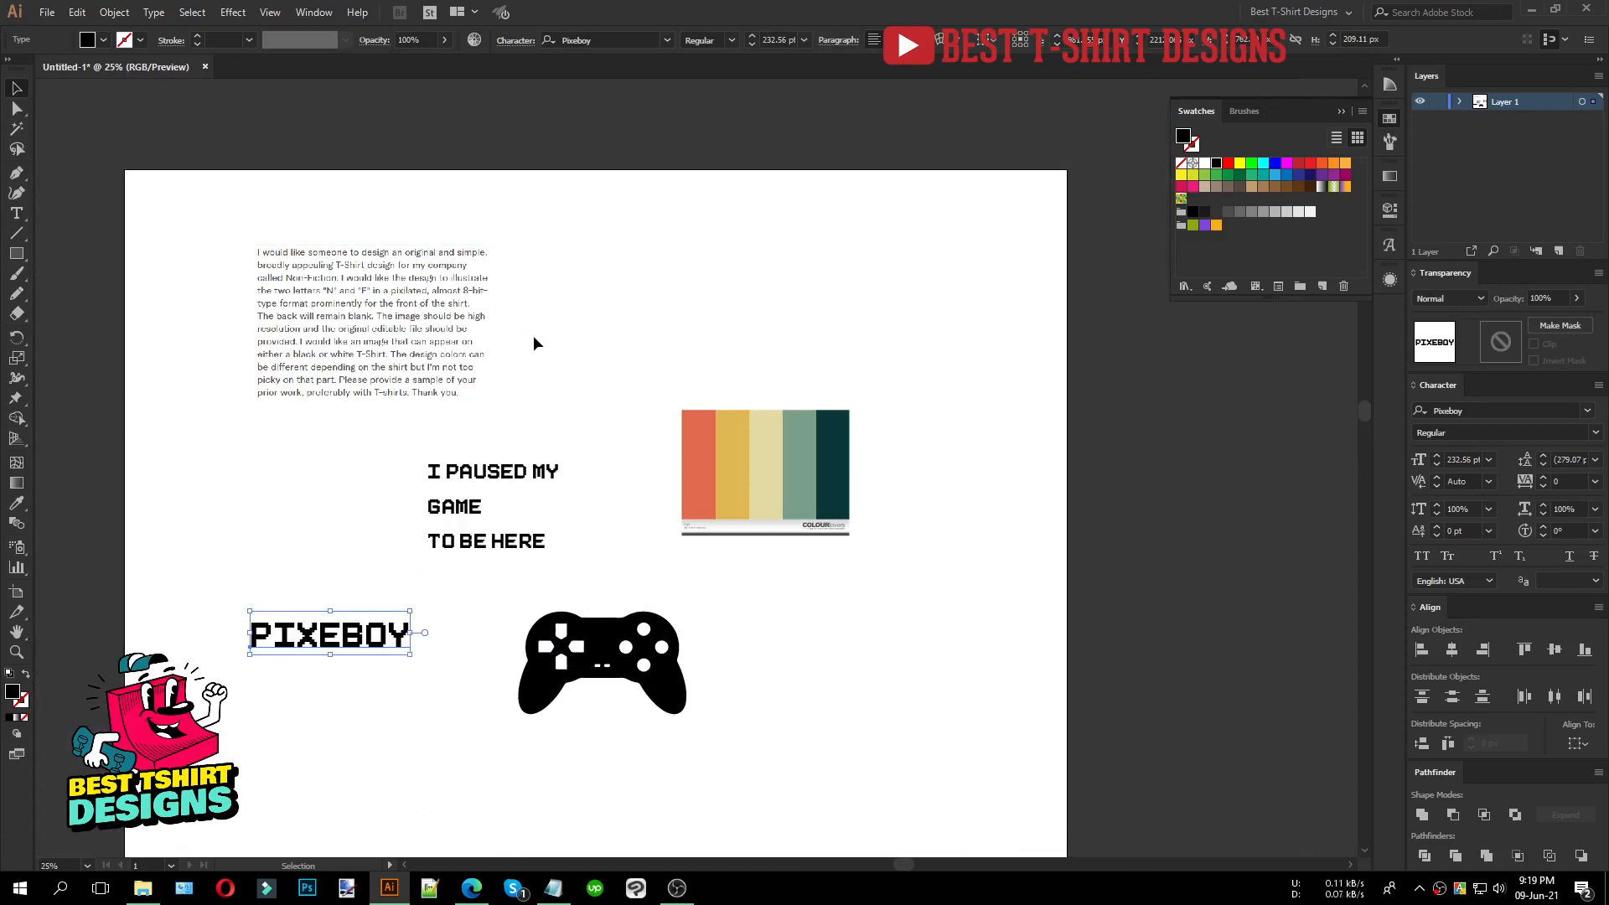
drag(531, 341, 153, 219)
click(538, 356)
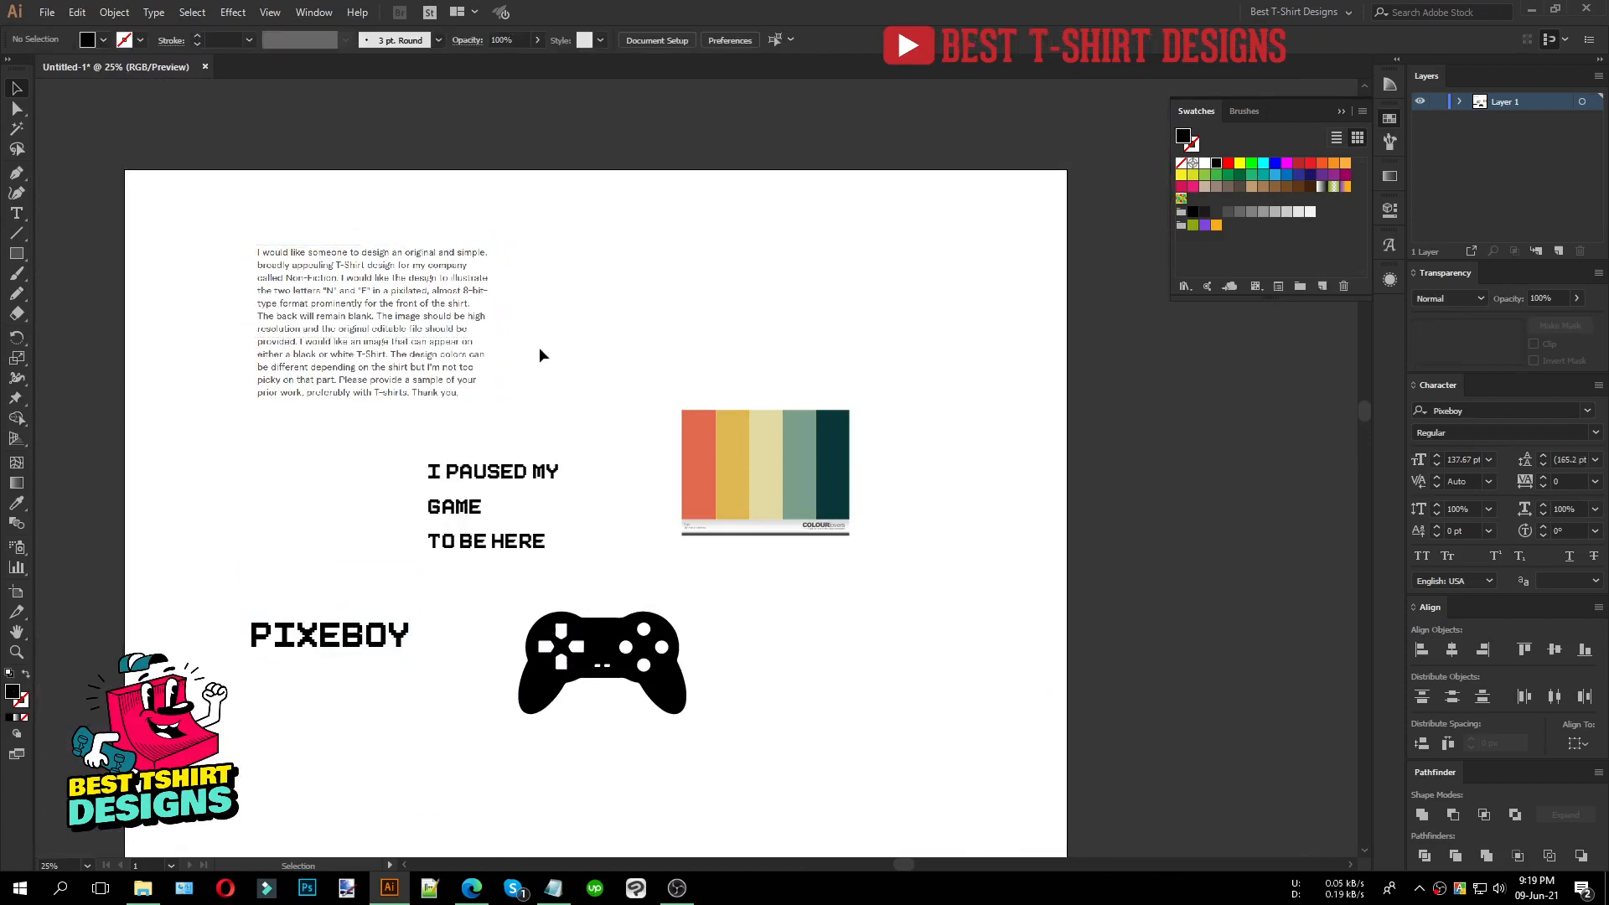
drag(173, 219, 601, 429)
drag(599, 363, 556, 445)
click(209, 208)
click(586, 407)
Step: Move the game controller directly beneath the TO BE HERE line
scroll(560, 511, up, 1)
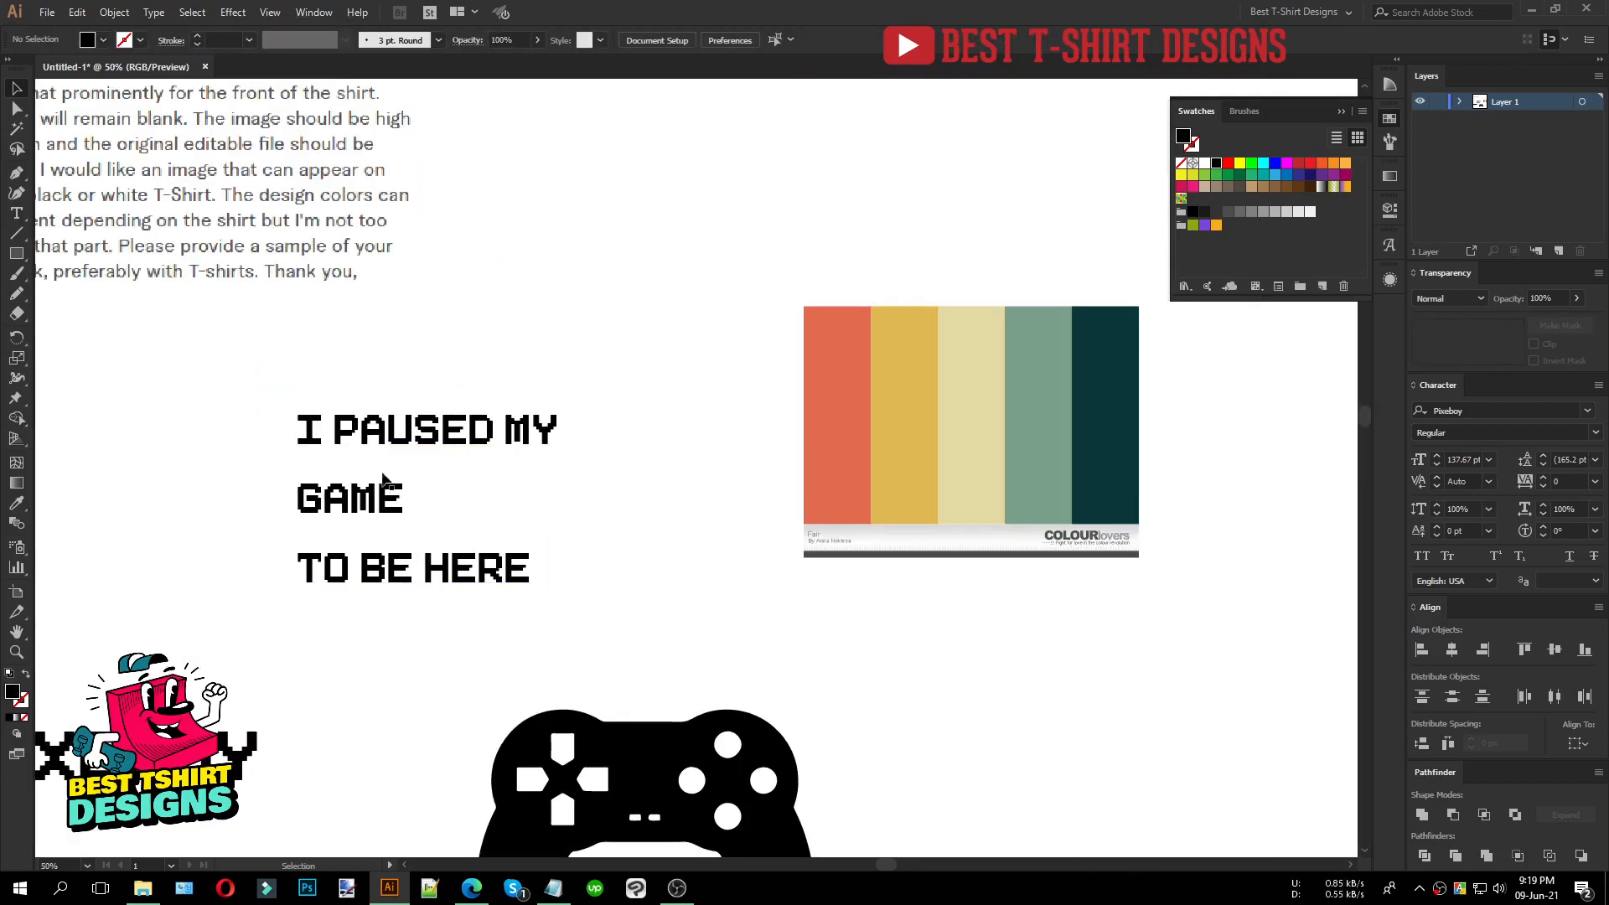
scroll(386, 495, down, 2)
drag(643, 665, 494, 572)
click(709, 616)
drag(762, 752, 476, 634)
click(752, 642)
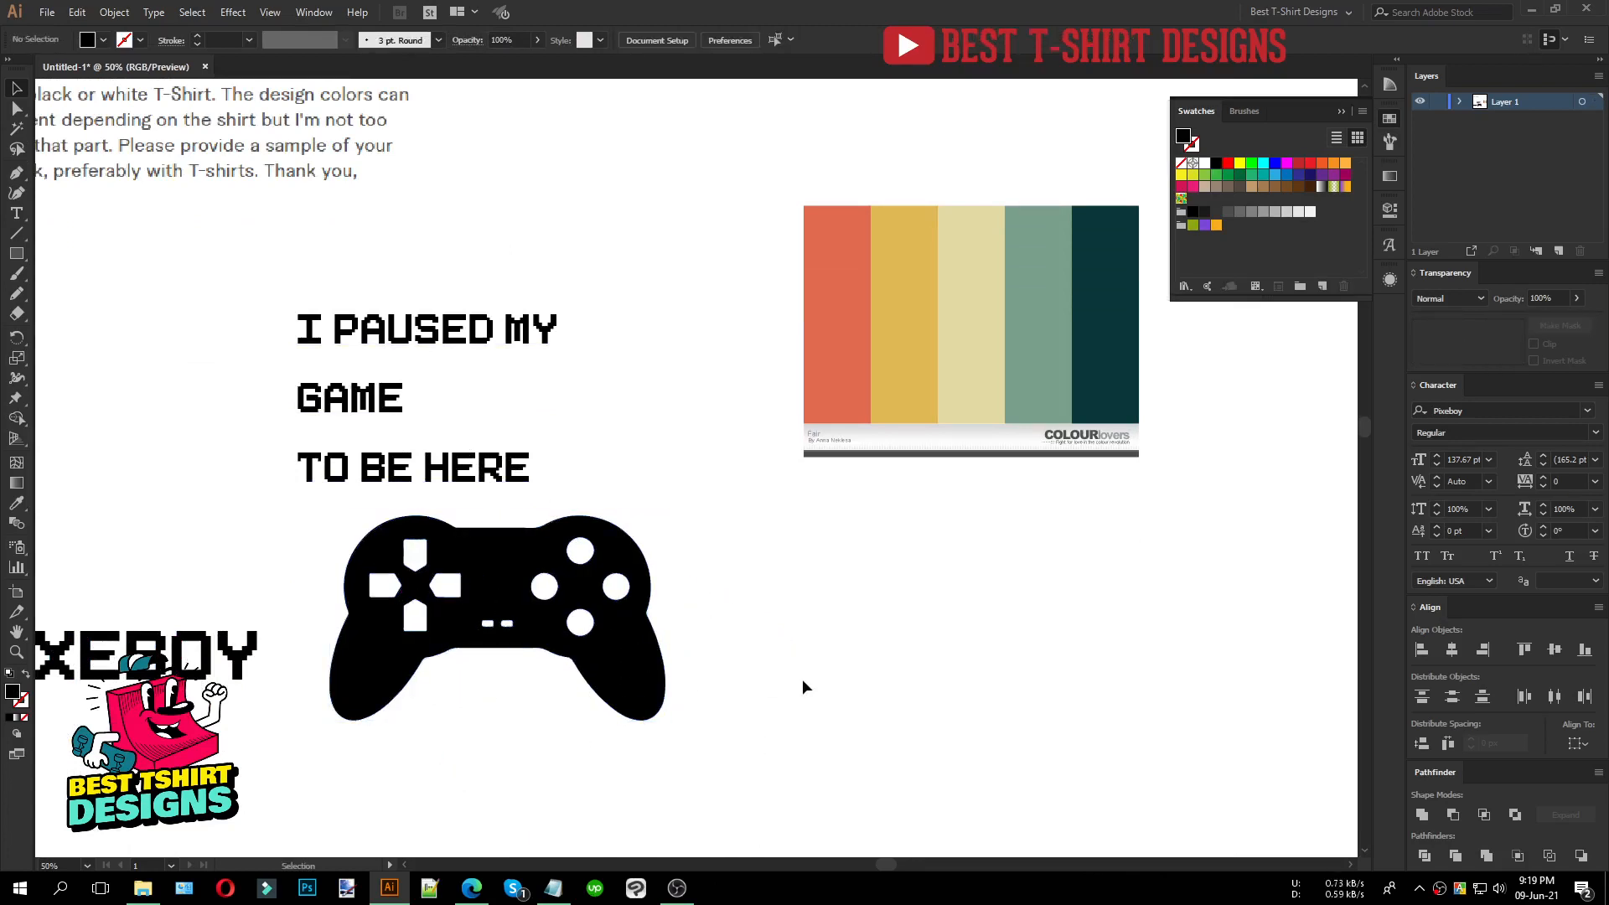
Step: Trace the COLOURlovers palette image with the 6 Colors preset and expand the tracing into vector shapes
scroll(534, 662, down, 1)
click(778, 491)
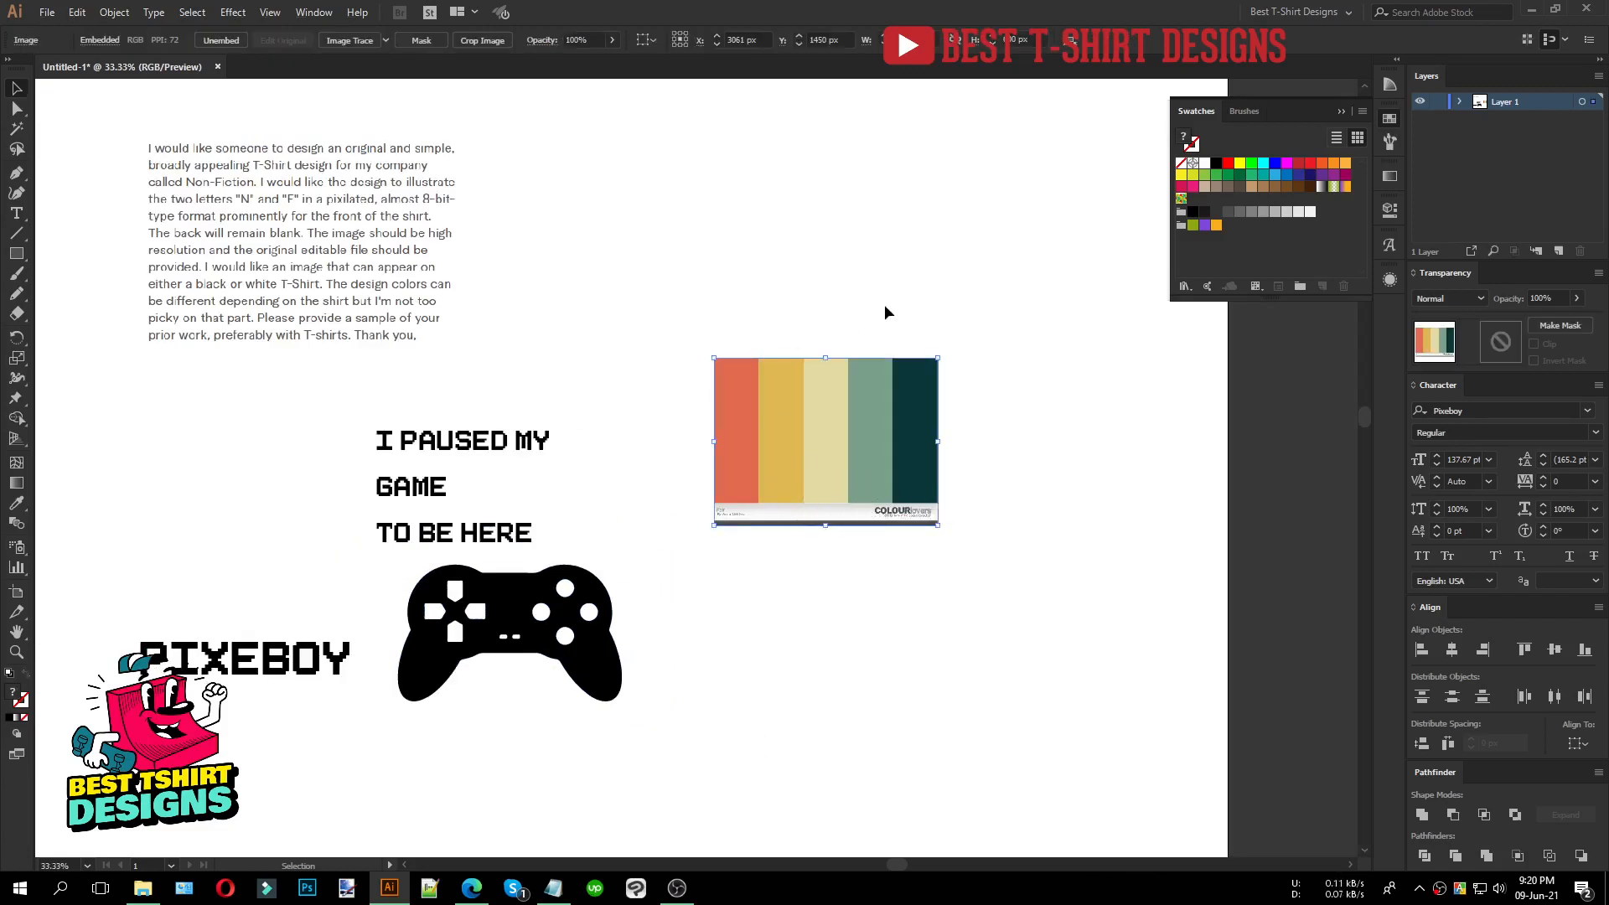
drag(851, 293, 912, 514)
drag(784, 278, 882, 527)
click(386, 40)
click(426, 157)
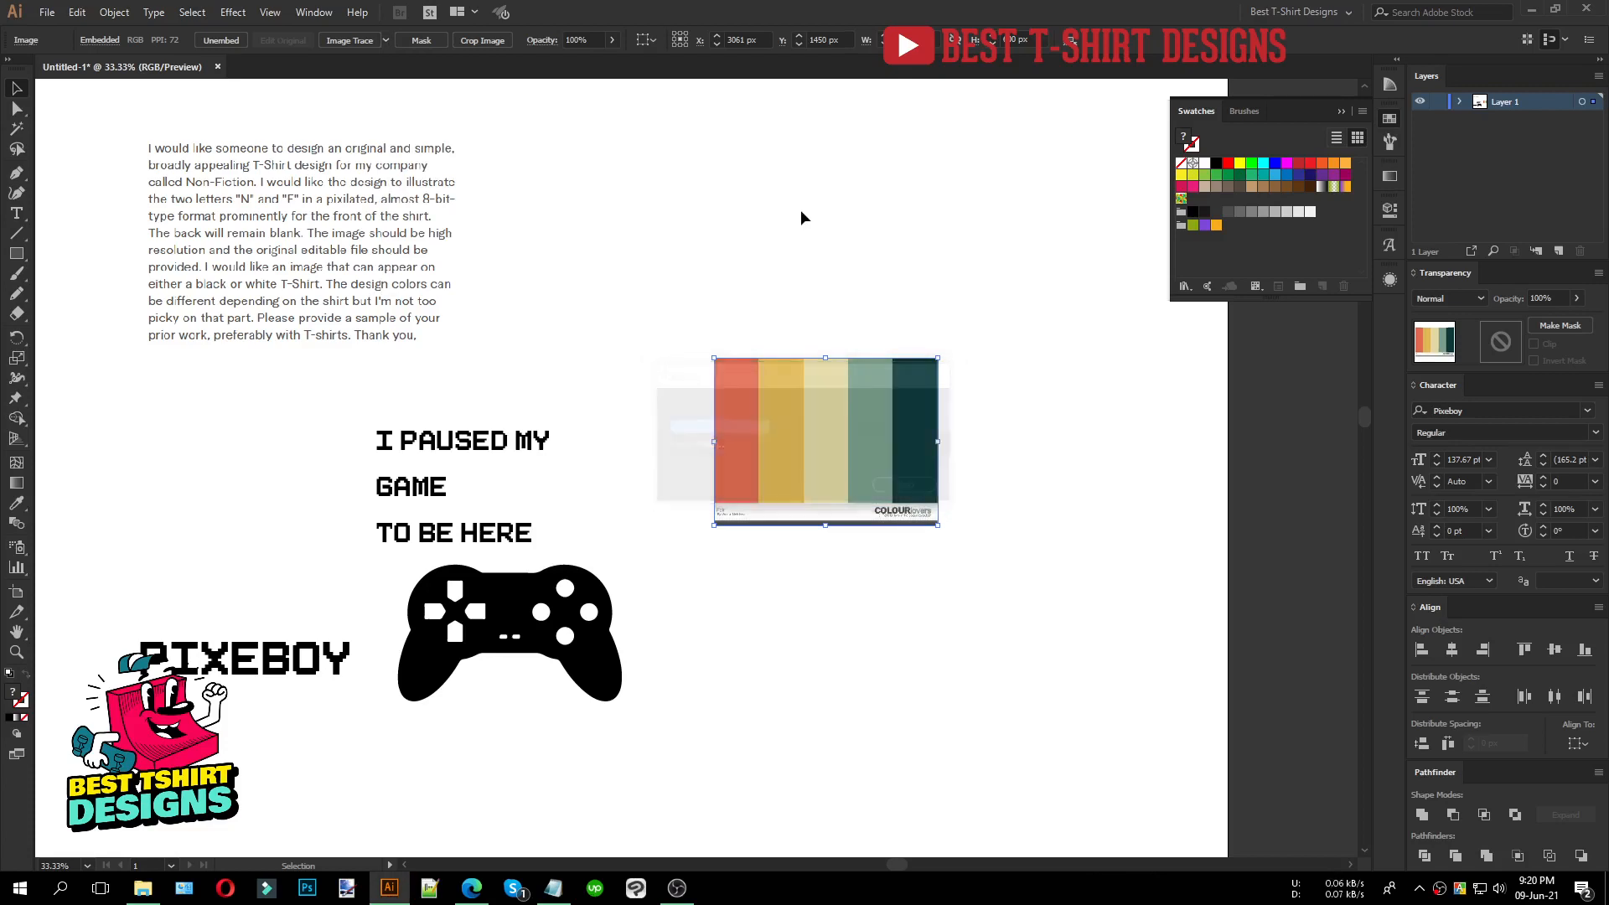
key(ctrl+plus)
key(ctrl+plus)
key(ctrl+plus)
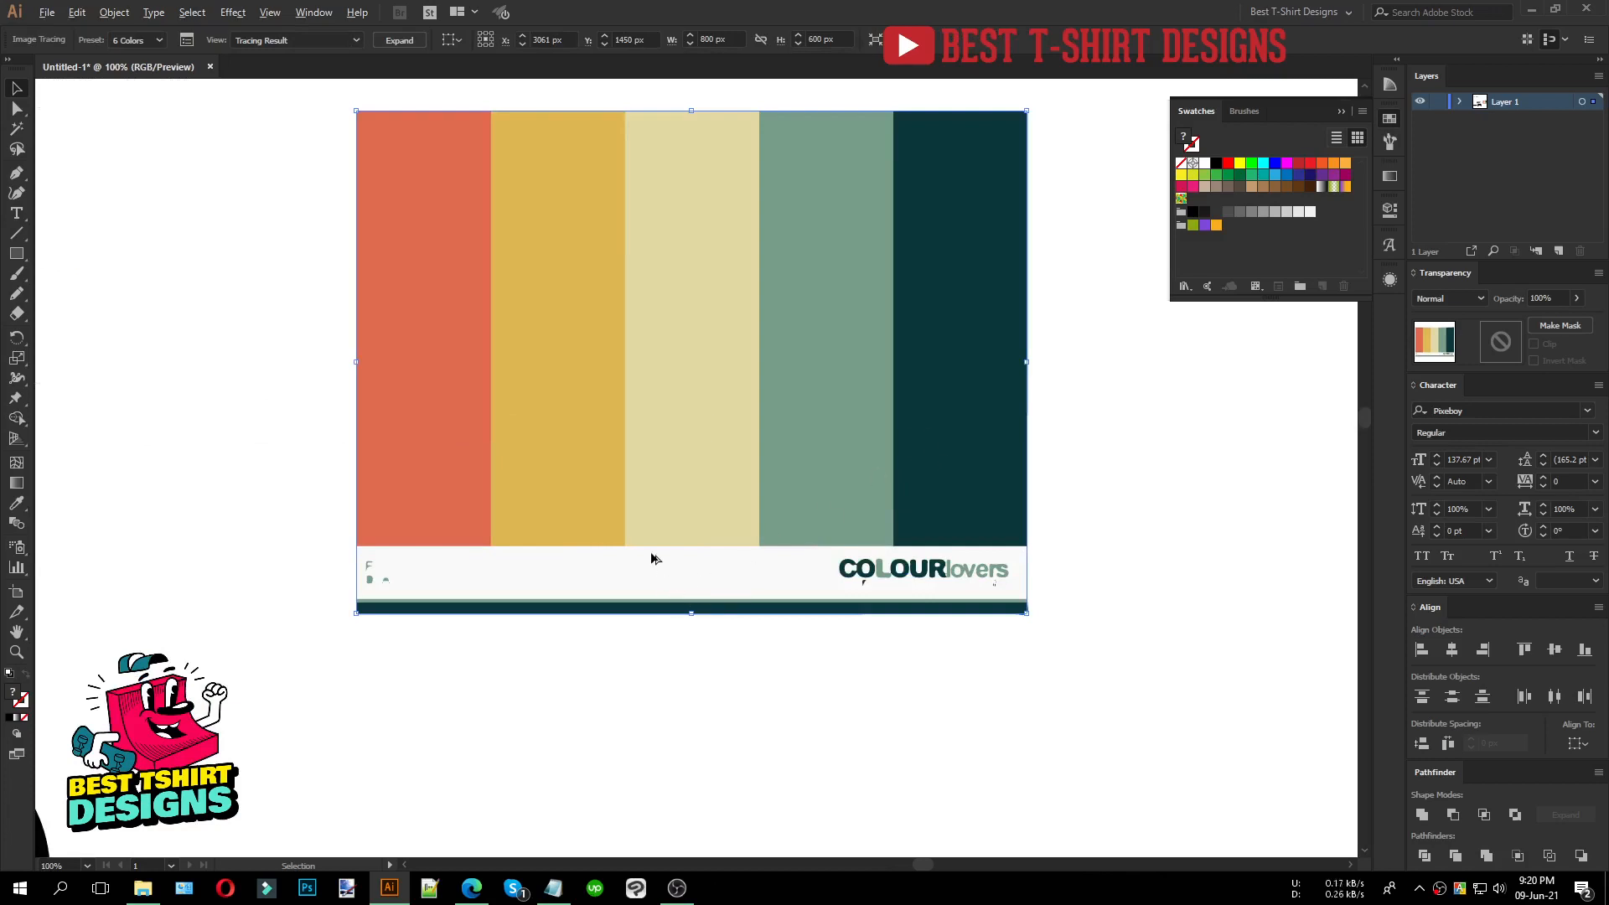
scroll(650, 556, down, 1)
click(400, 41)
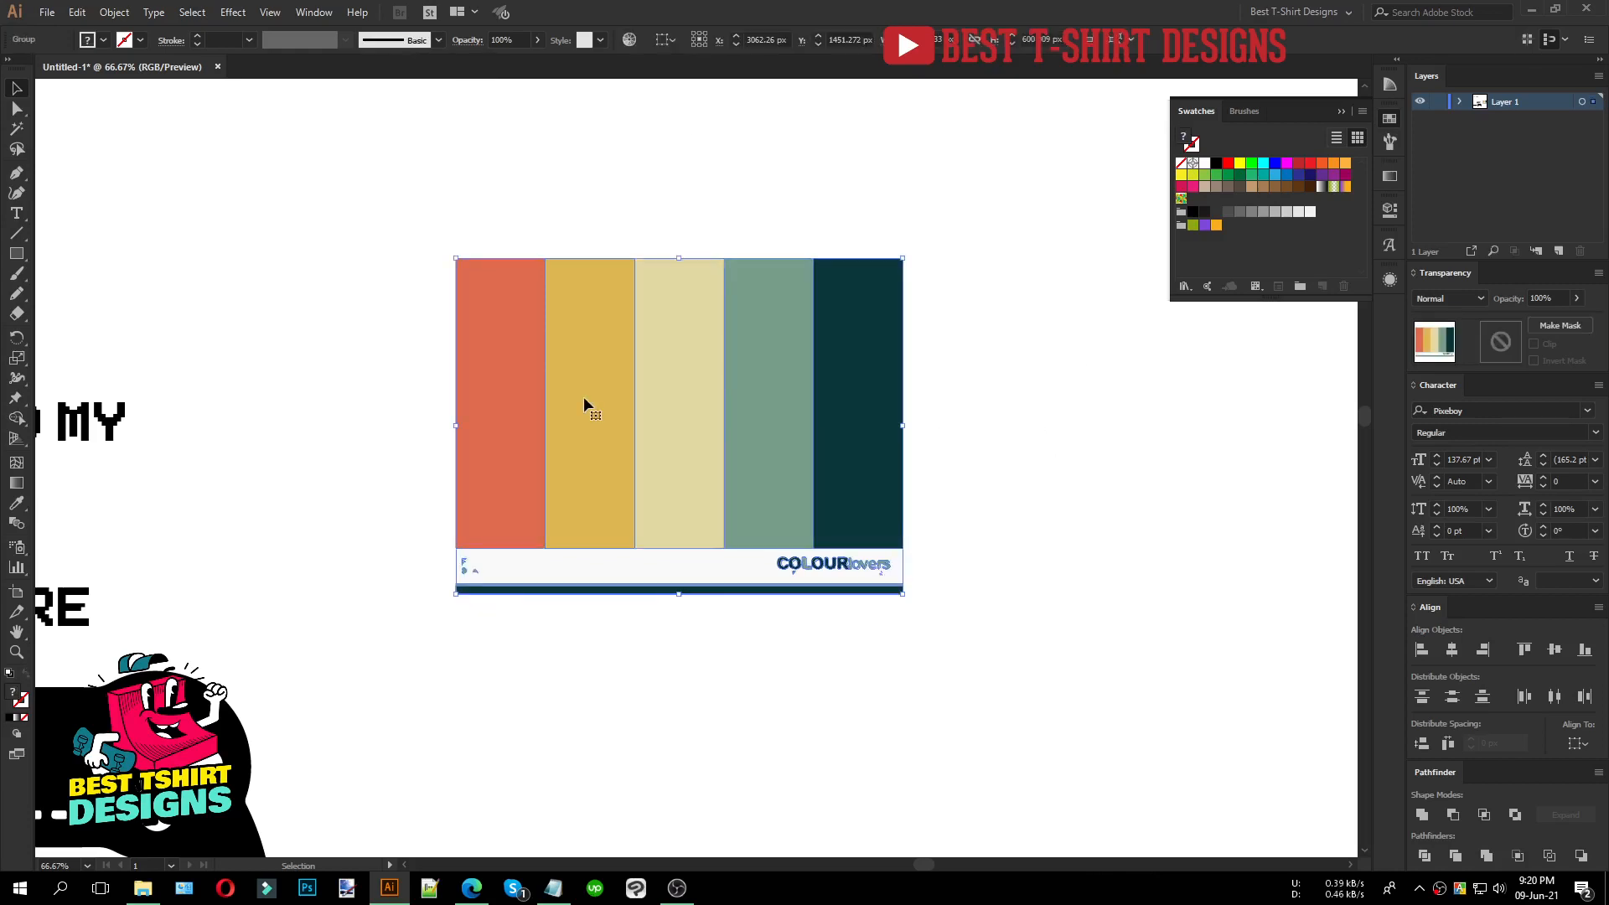
Step: Save the expanded palette's colours as swatch group Color Group 1 from the selected artwork, and delete the palette from the artboard
click(1300, 286)
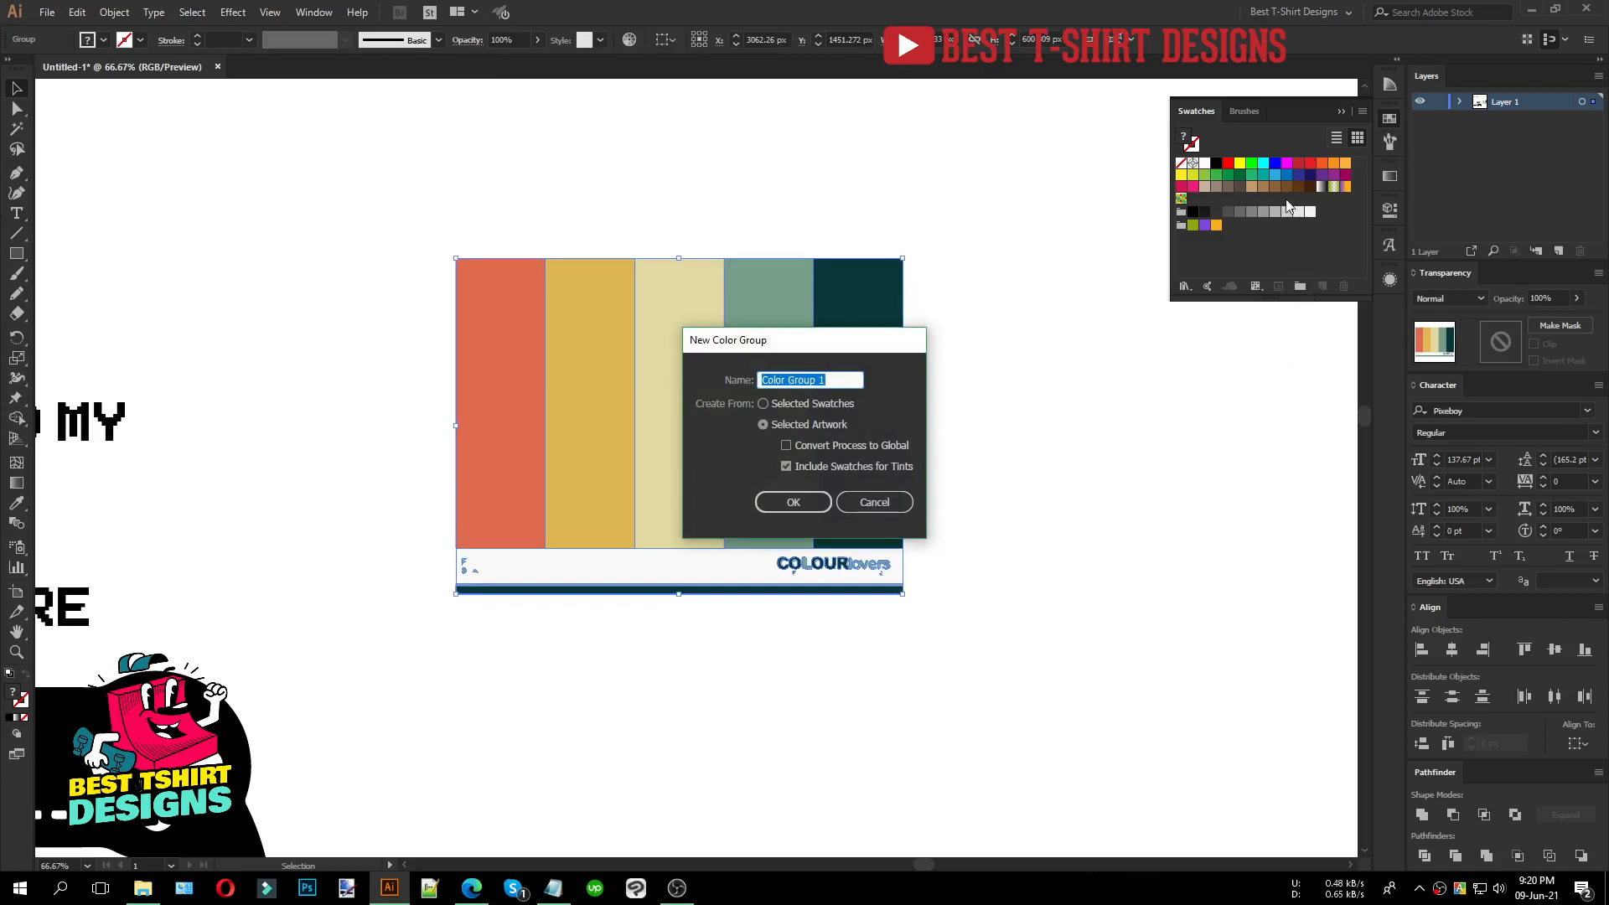
click(786, 506)
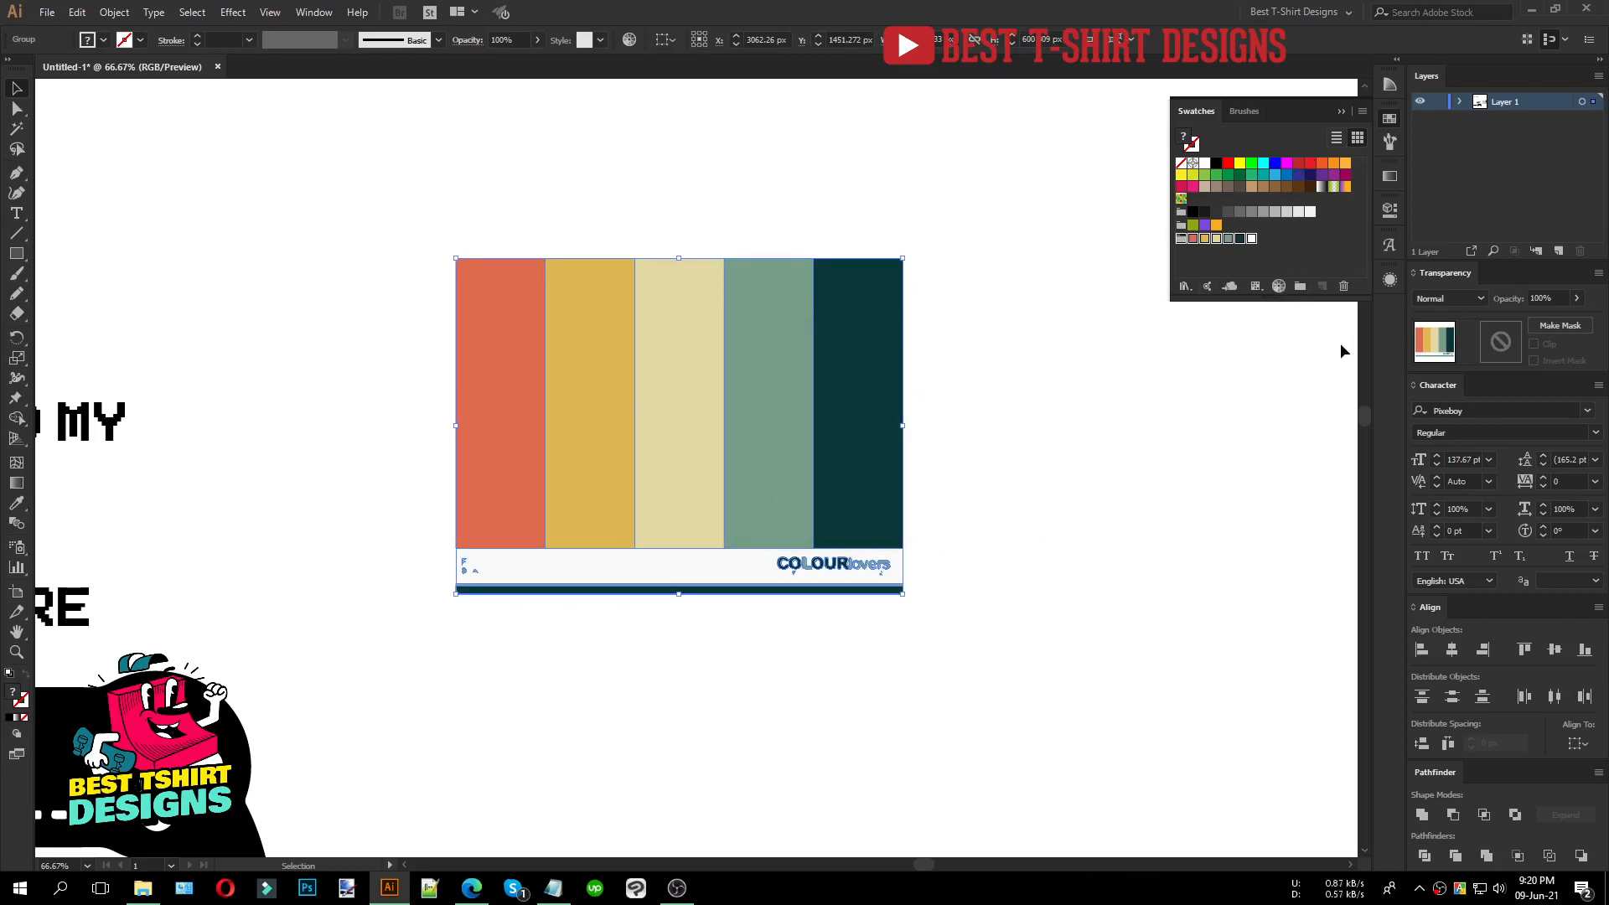
drag(969, 646, 667, 492)
key(Delete)
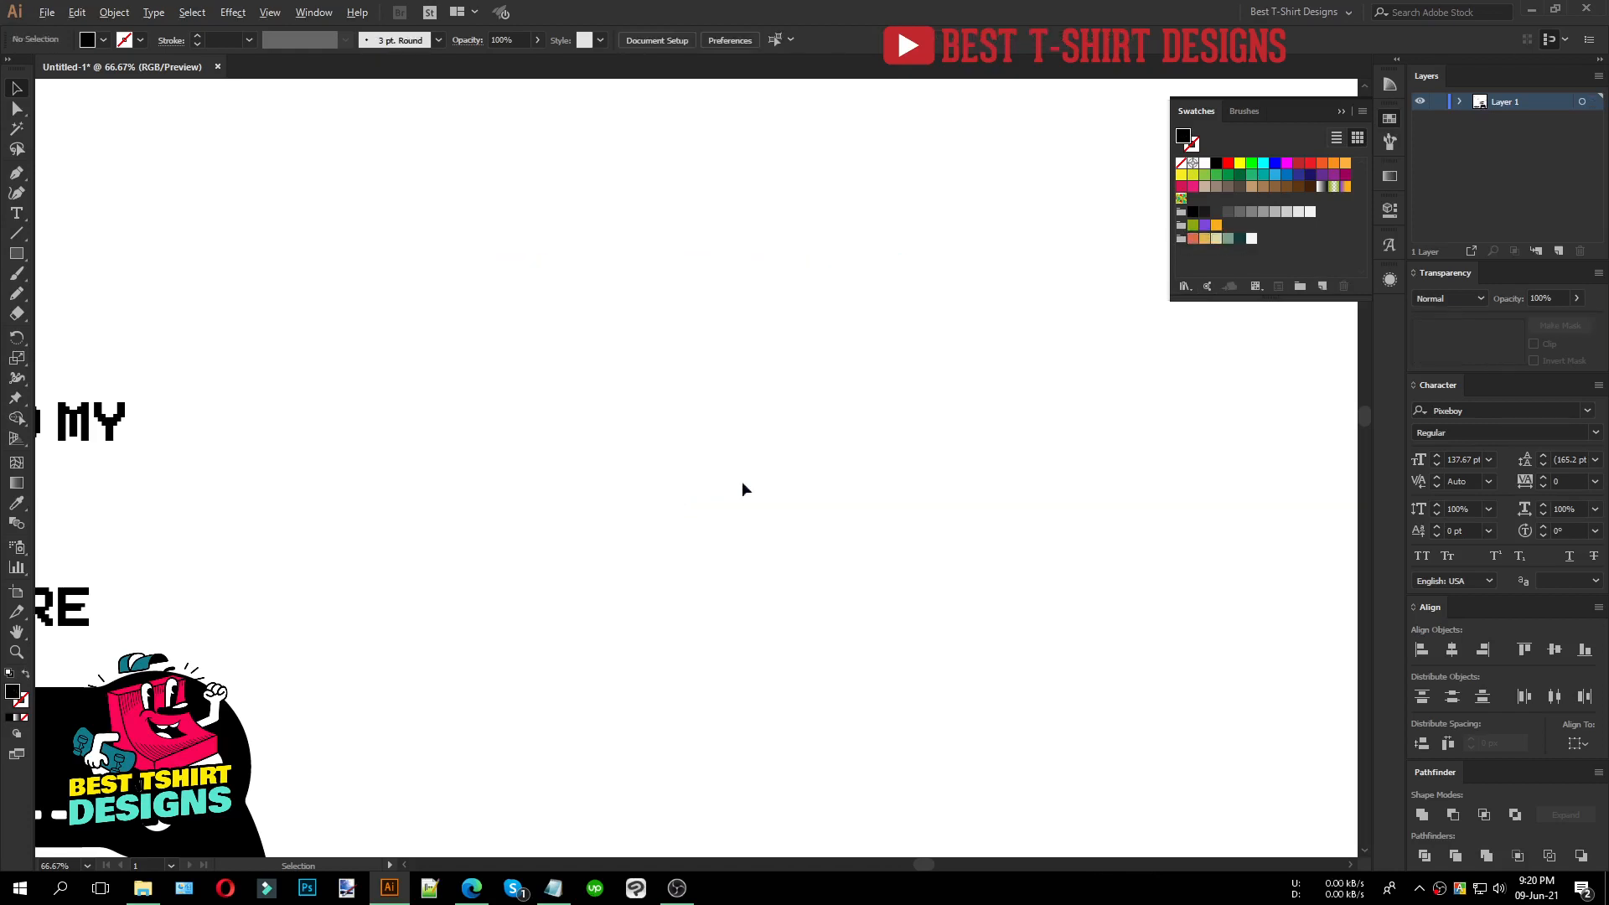
scroll(949, 475, down, 2)
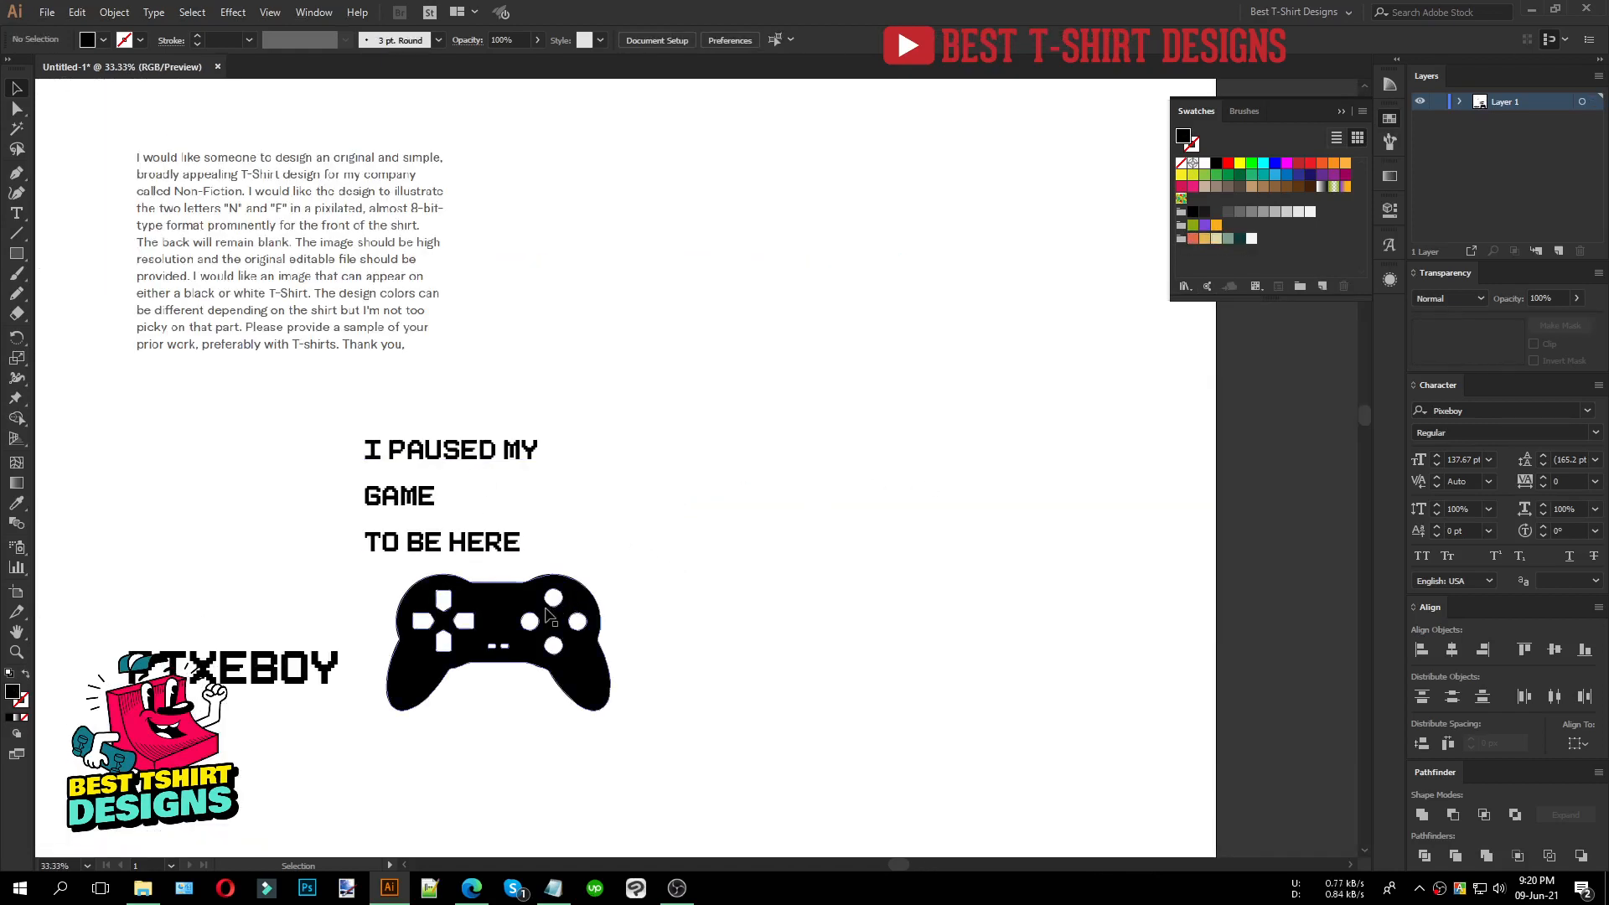
Step: Move the game controller away from the slogan into the empty area beside the text lines
drag(587, 582, 920, 583)
scroll(556, 500, up, 1)
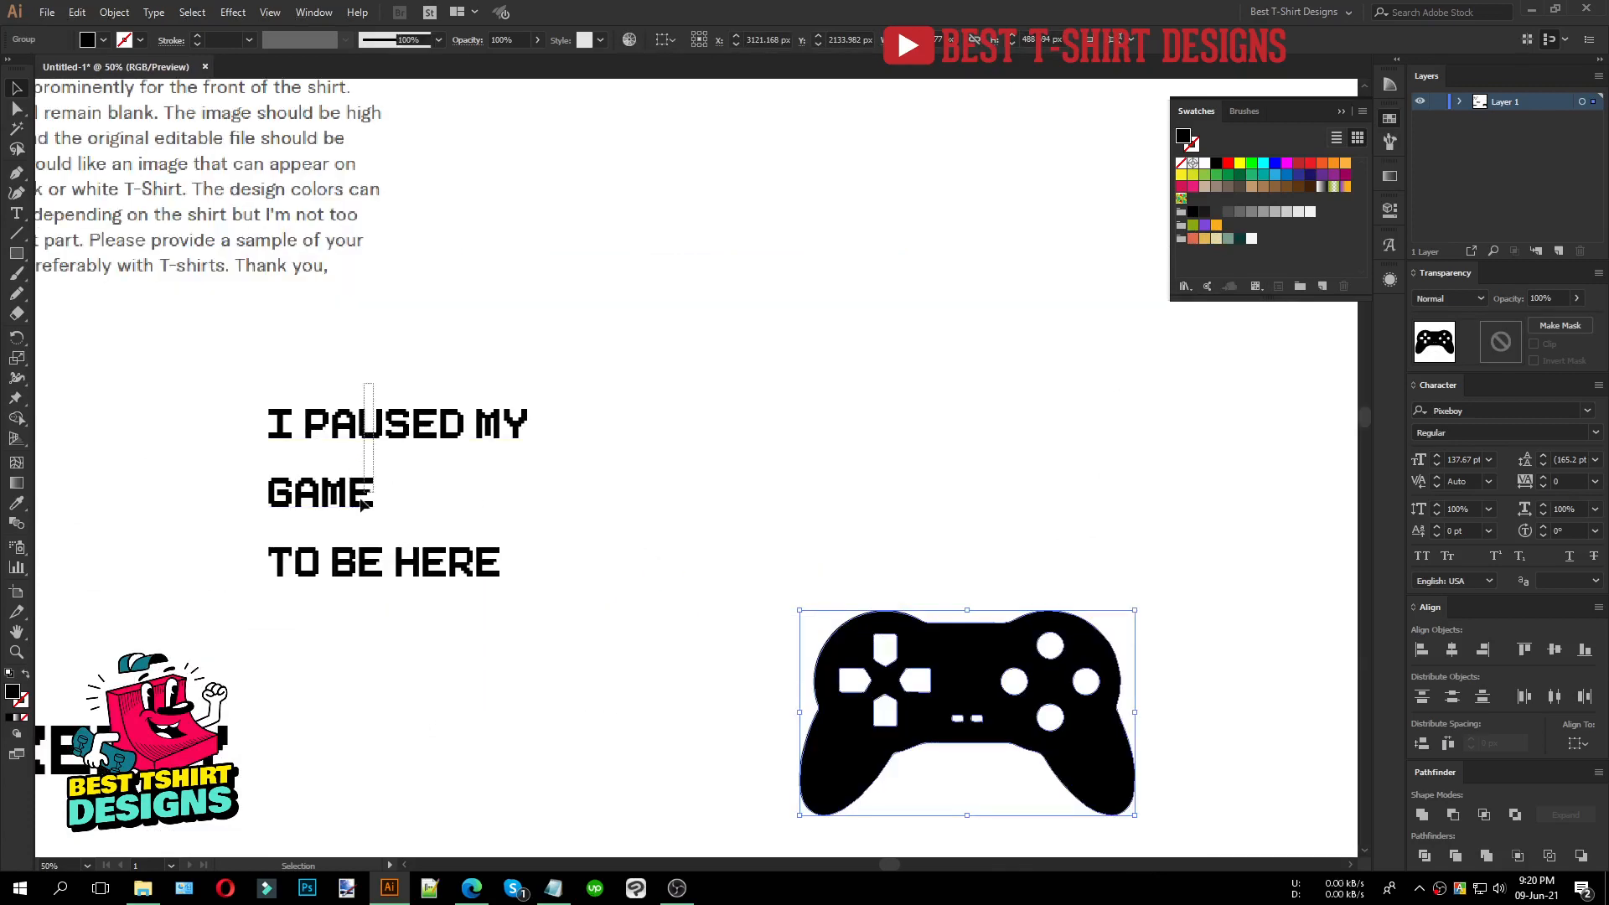
drag(369, 493, 742, 362)
scroll(841, 356, up, 3)
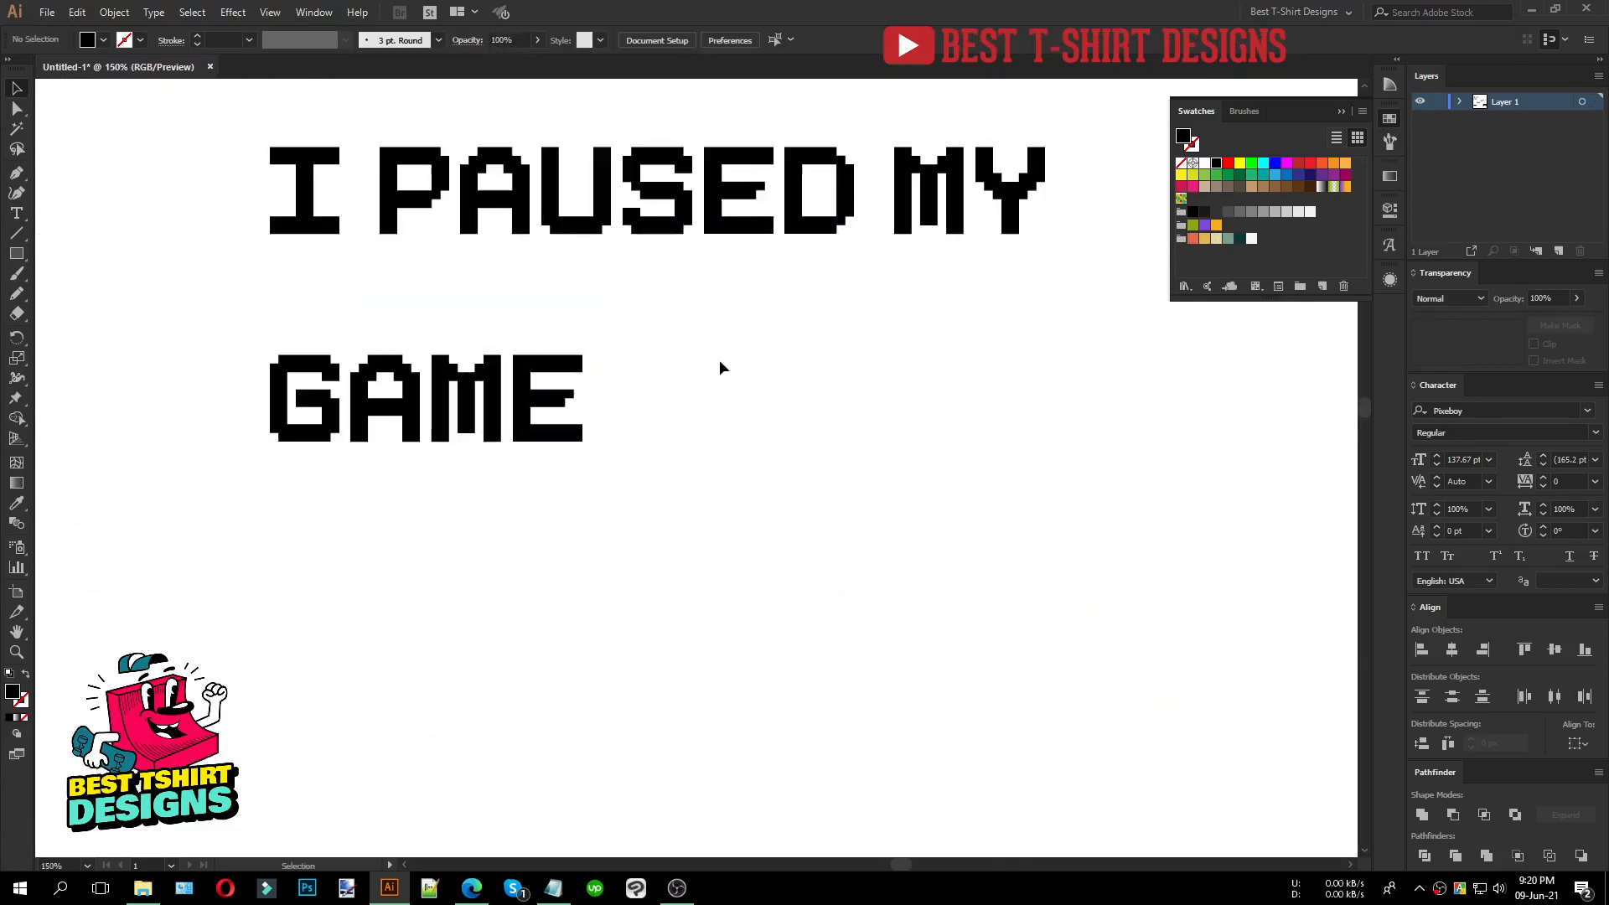
Step: Convert the GAME and I PAUSED MY text lines to outlines
right_click(515, 408)
click(601, 520)
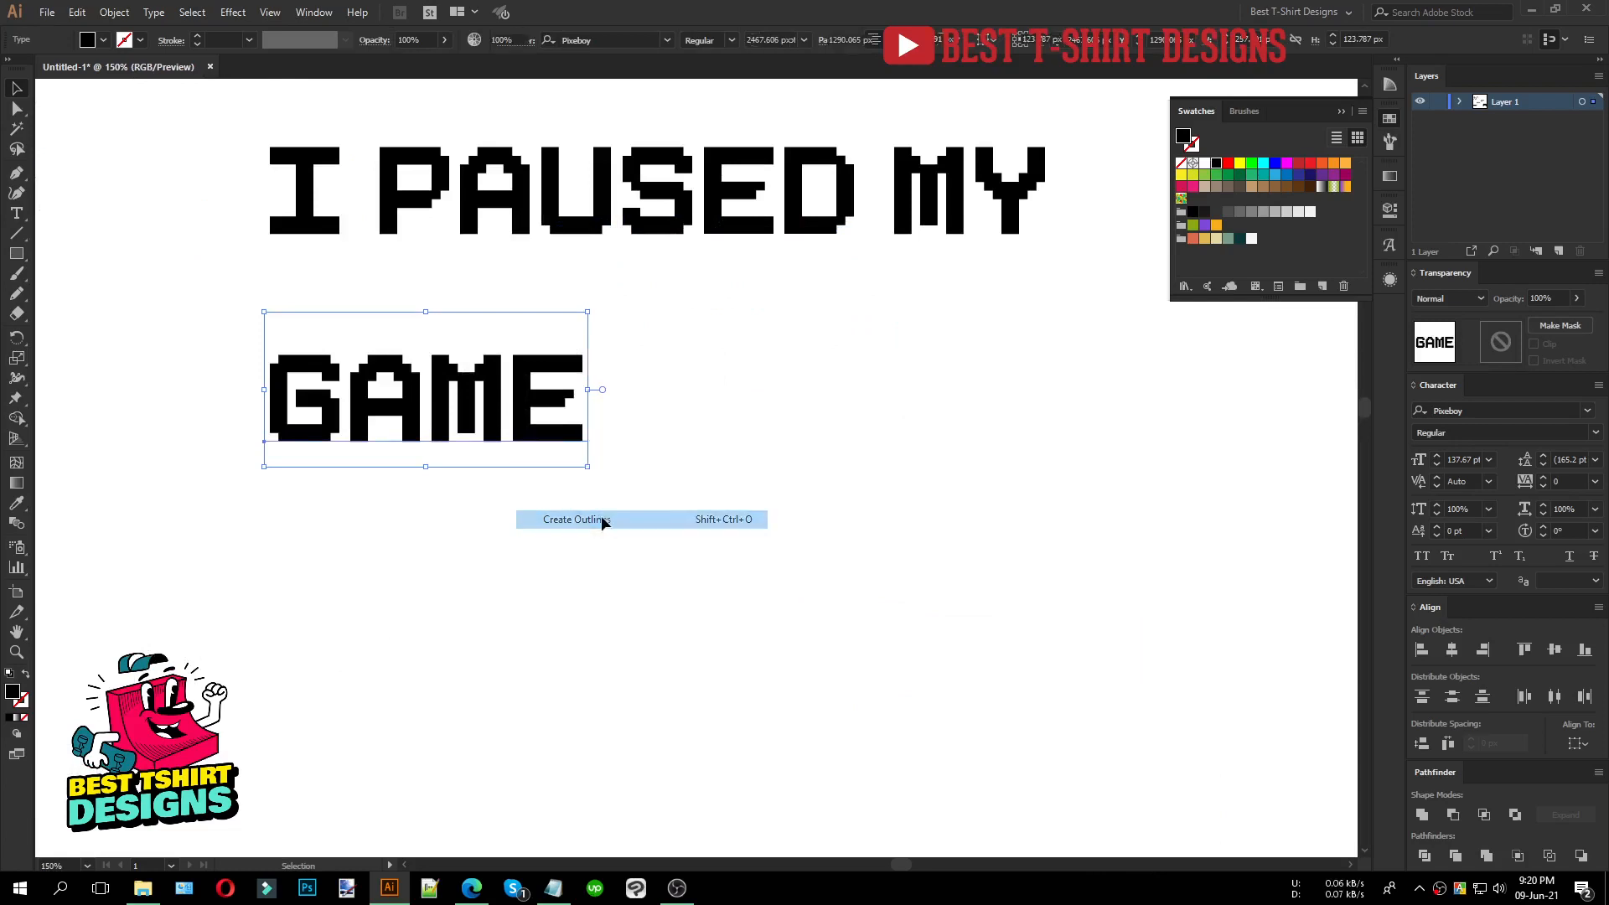
click(601, 515)
click(441, 239)
right_click(441, 239)
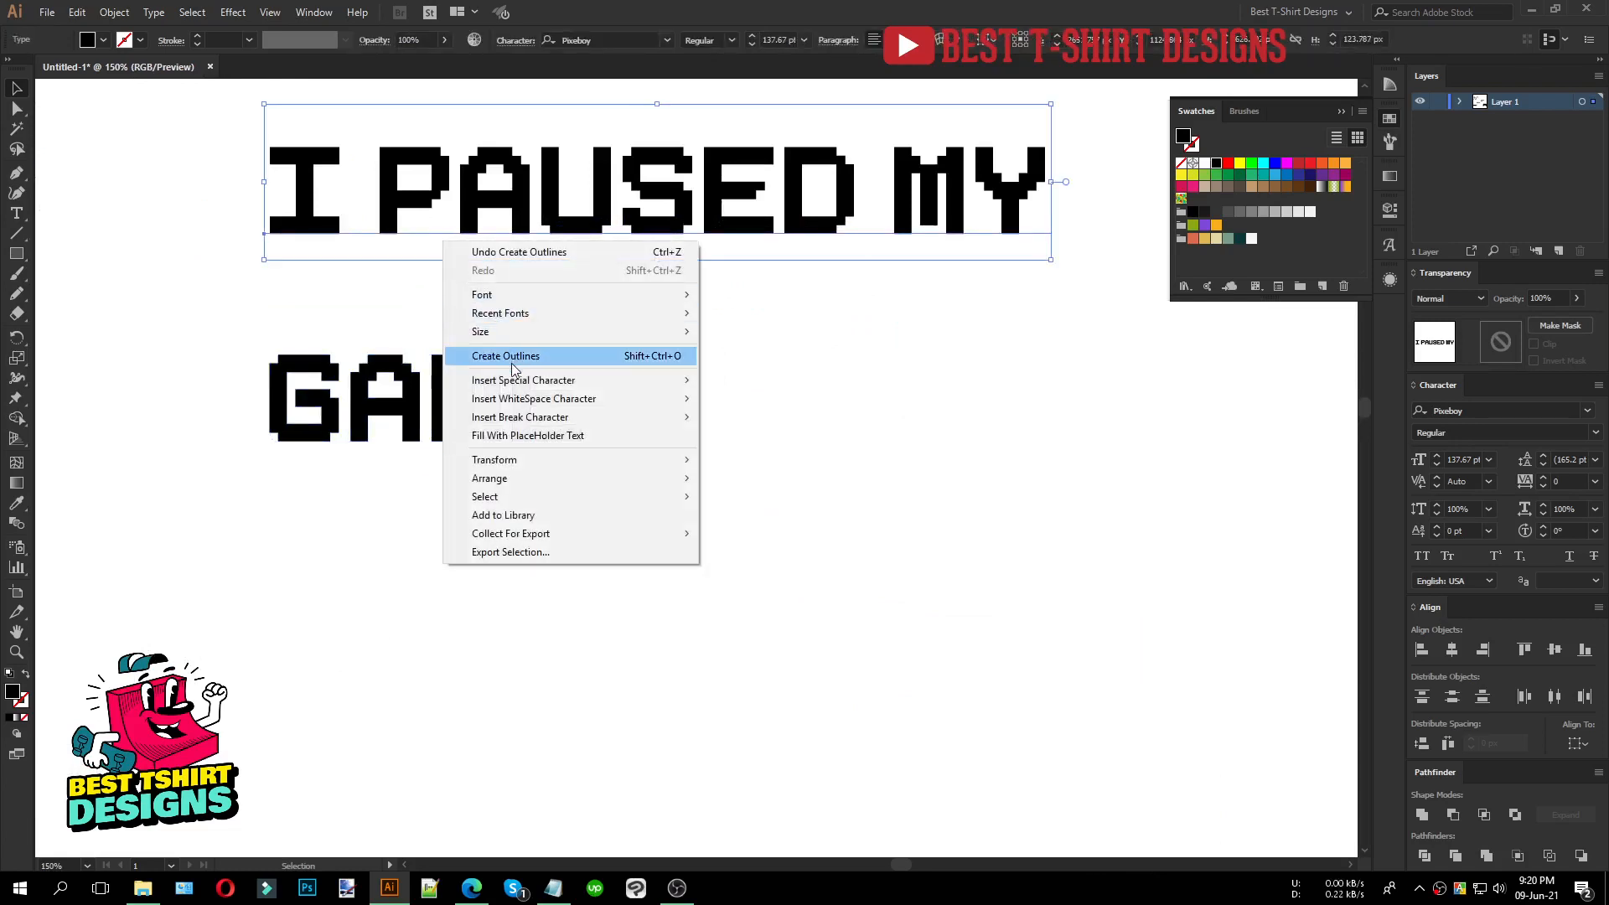
click(506, 355)
drag(291, 313, 629, 366)
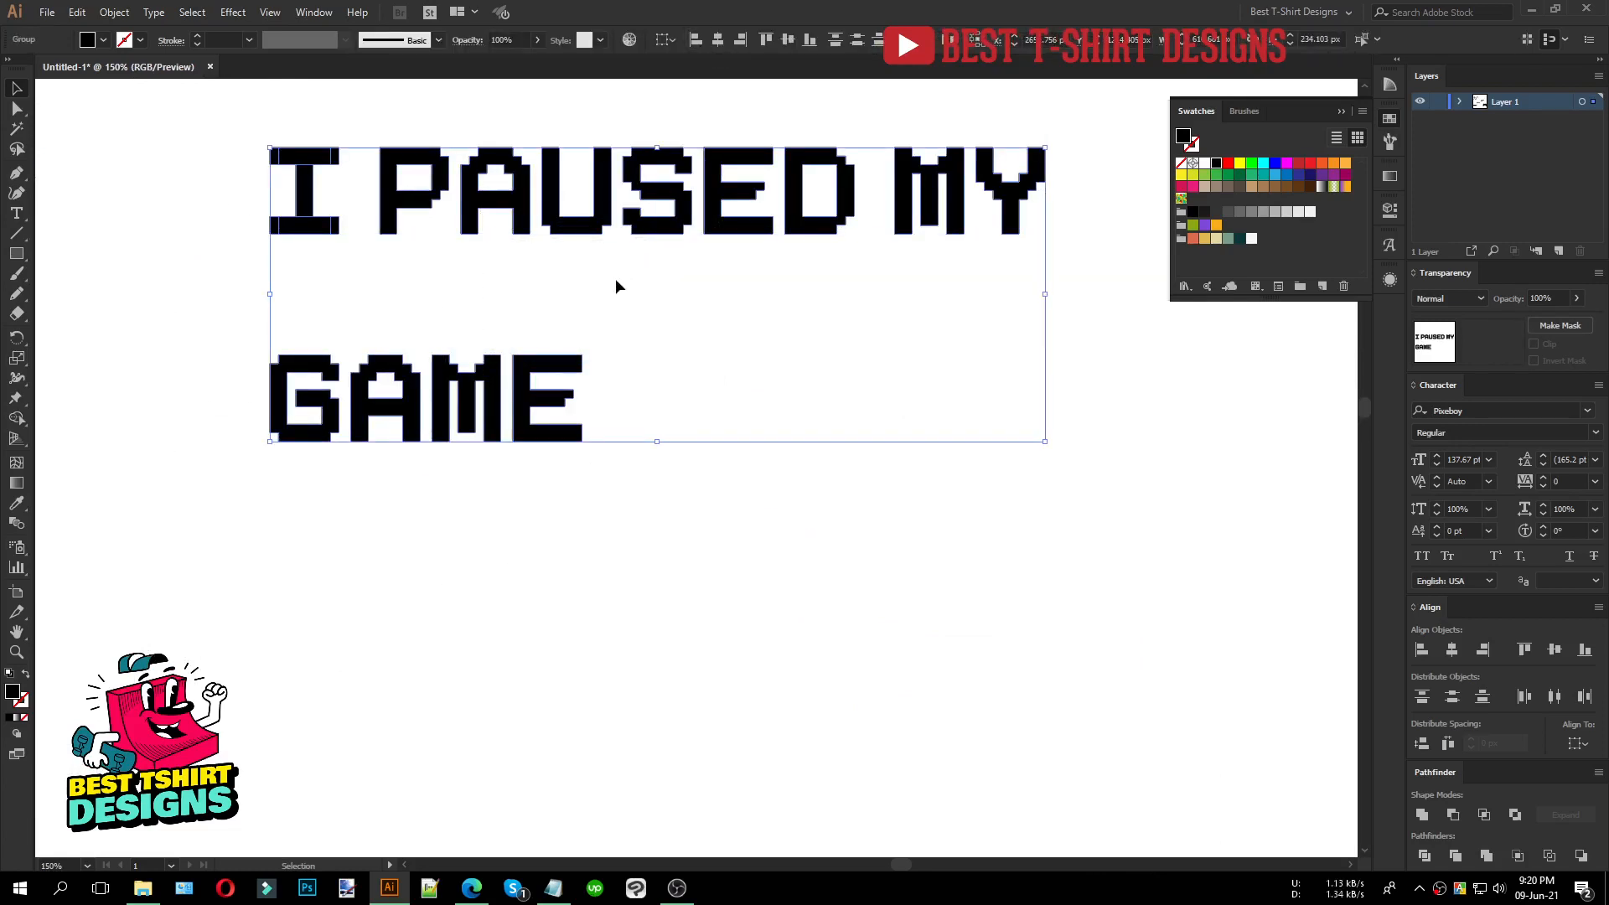
click(611, 335)
Step: Scale the outlined GAME word proportionally to match the full width of the I PAUSED MY line
click(578, 399)
drag(584, 399, 1045, 352)
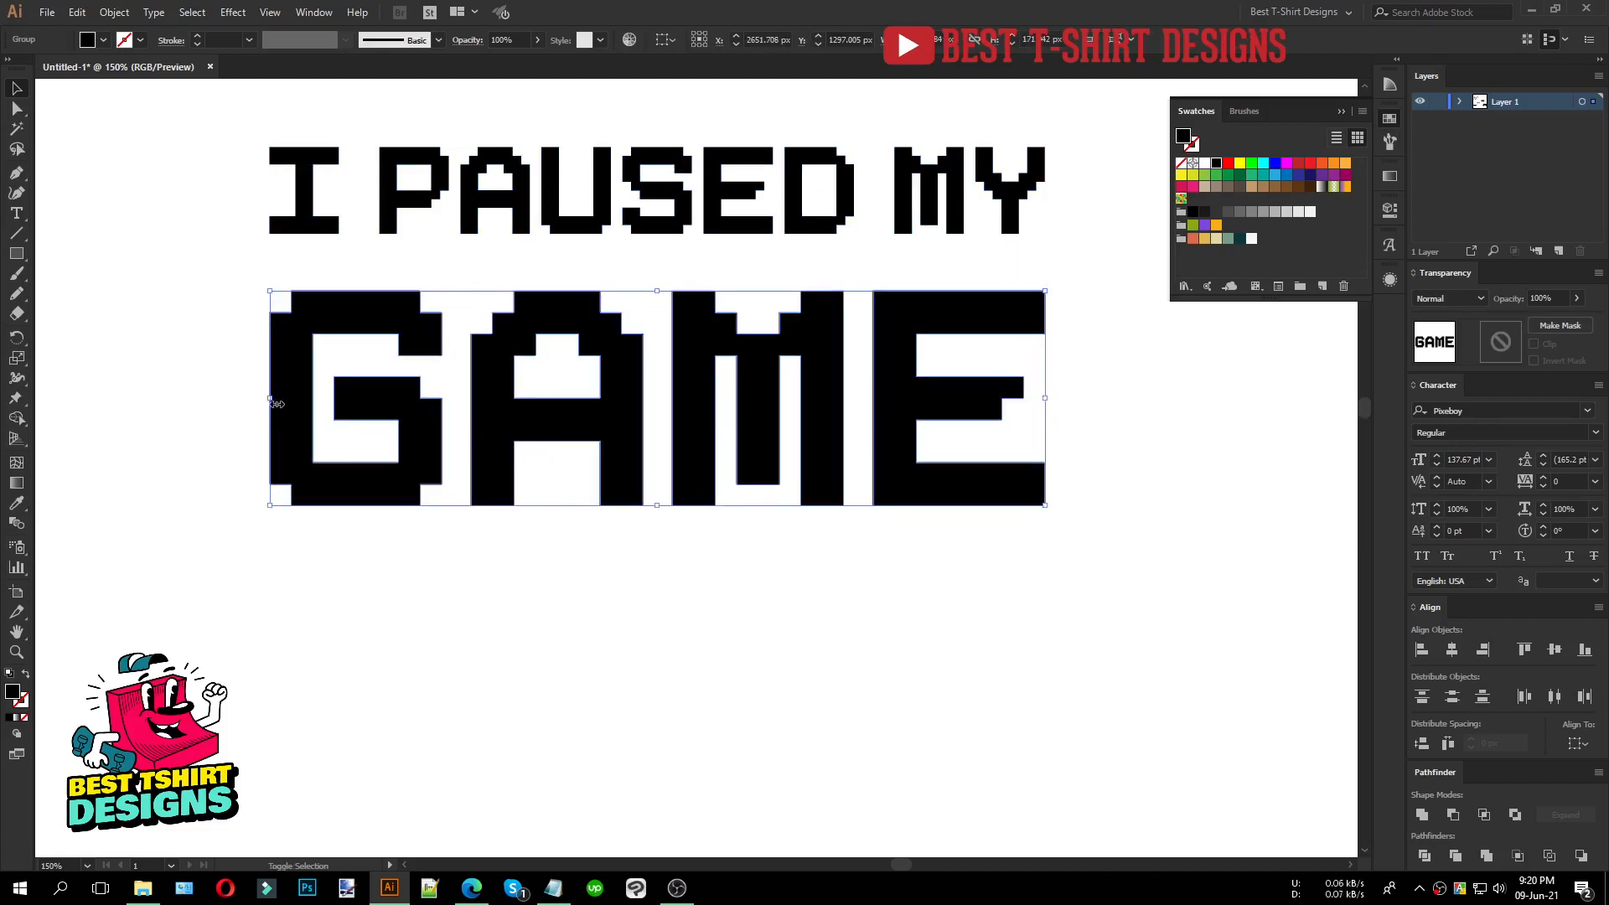
mouse_move(270, 398)
mouse_down()
mouse_move(297, 401)
mouse_move(272, 401)
mouse_up()
Step: Move the enlarged GAME word up until only a narrow gap separates it from I PAUSED MY
key(Up)
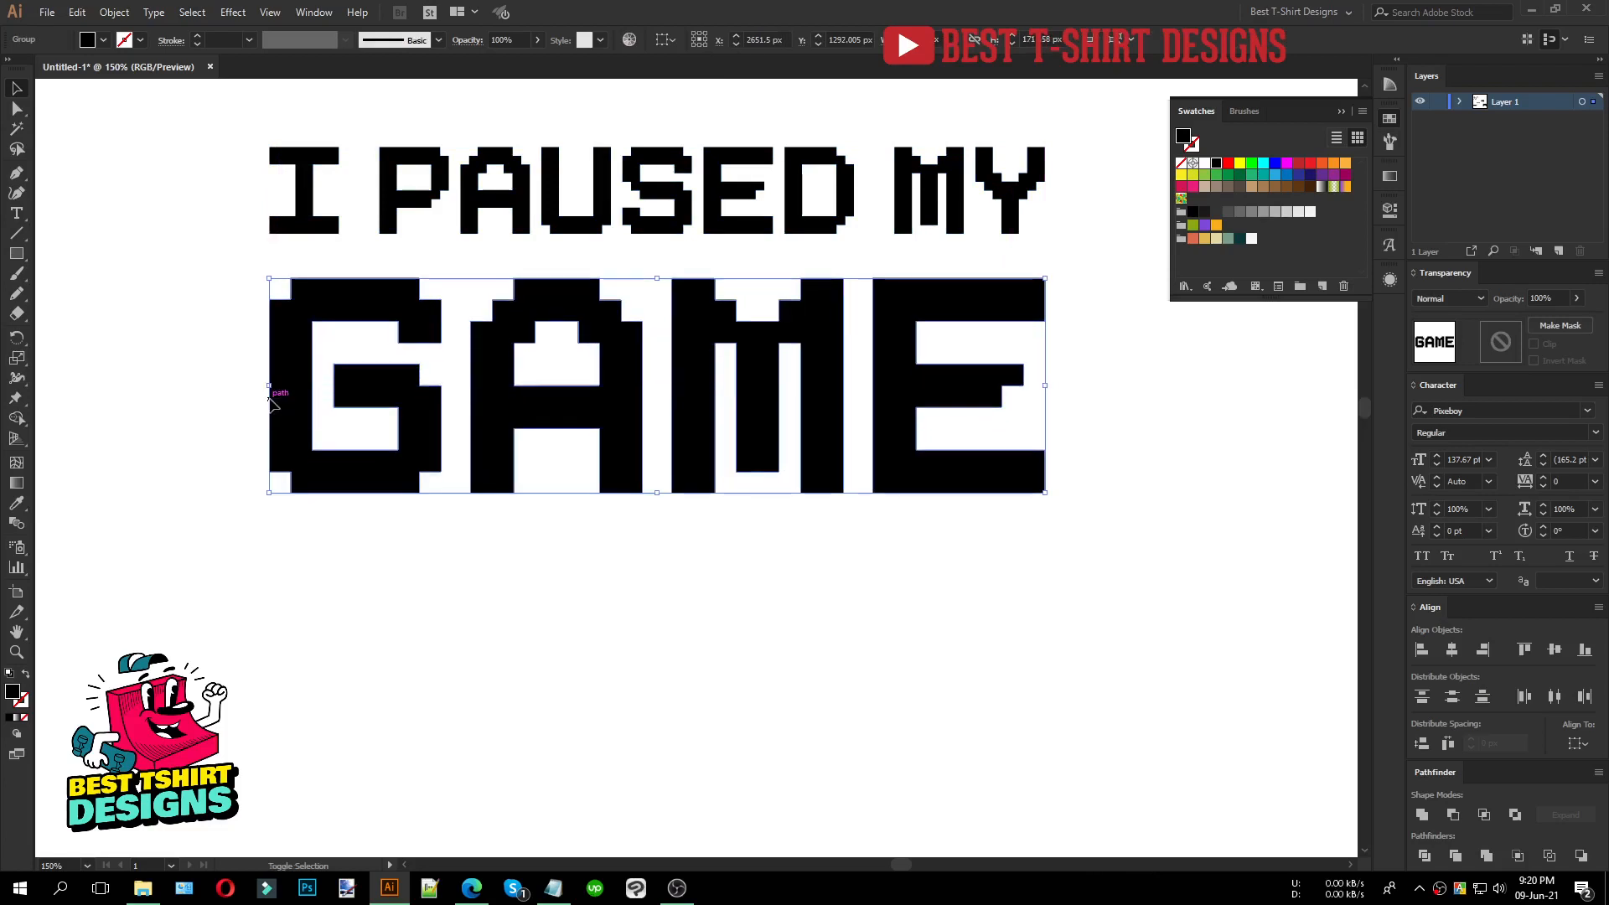
key(shift+Up)
key(Down)
key(Down)
key(Down)
key(Down)
key(Down)
key(Down)
key(Down)
key(Down)
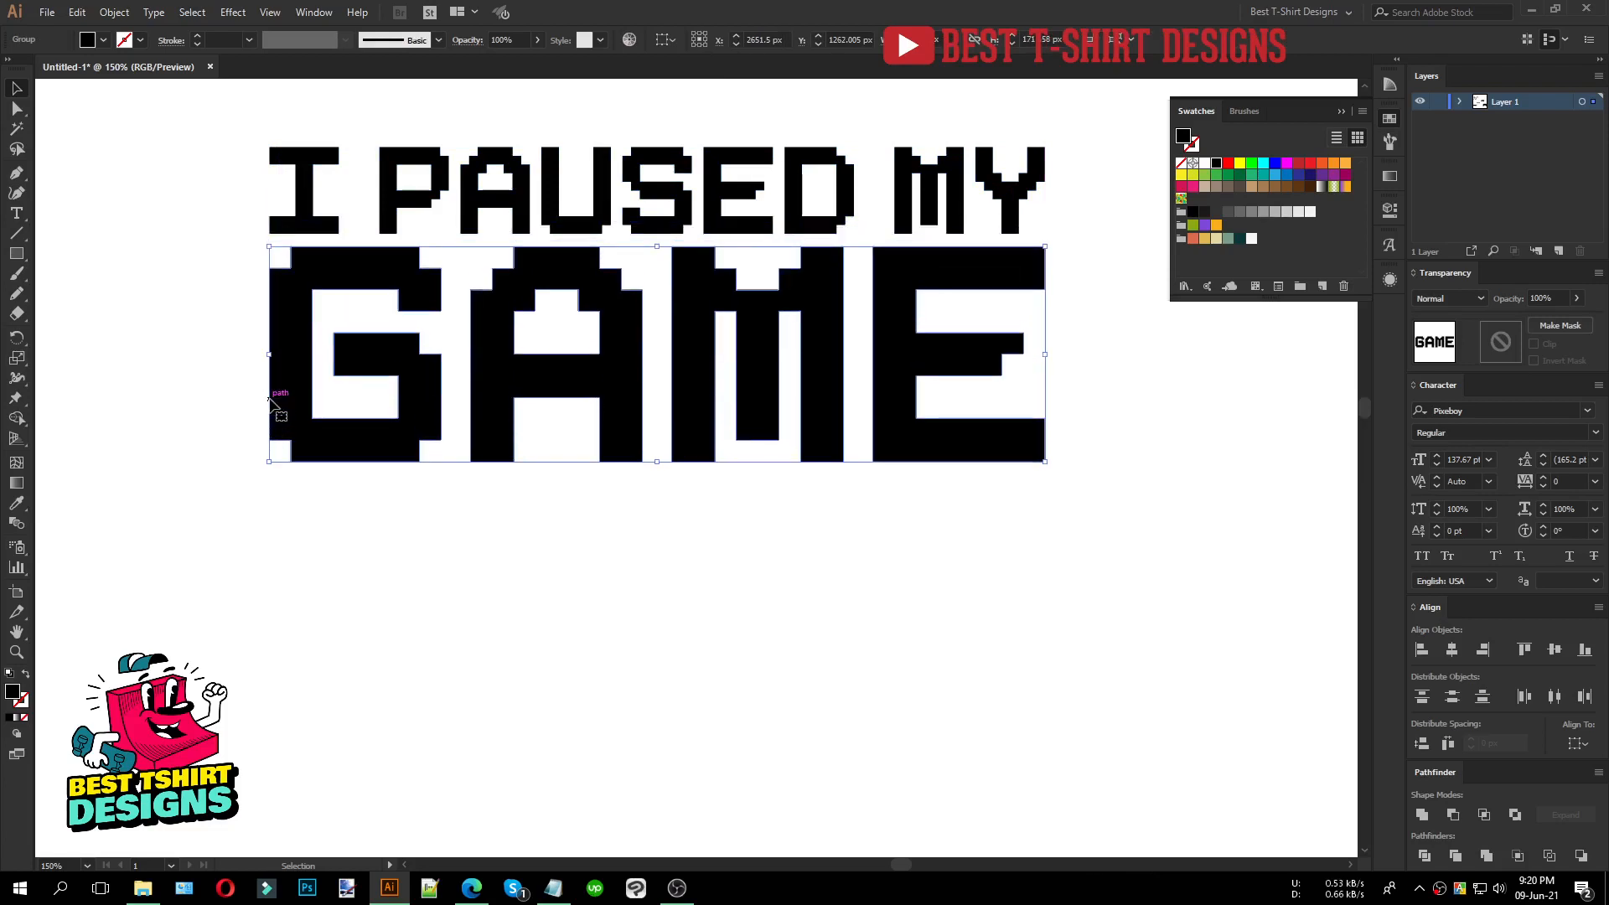
Step: Convert the TO BE HERE line to outlines and match its position and width to the edges of GAME
scroll(447, 441, down, 2)
click(623, 567)
drag(166, 691, 713, 609)
right_click(638, 610)
click(685, 412)
mouse_move(338, 611)
mouse_down()
mouse_move(387, 610)
mouse_move(368, 610)
mouse_up()
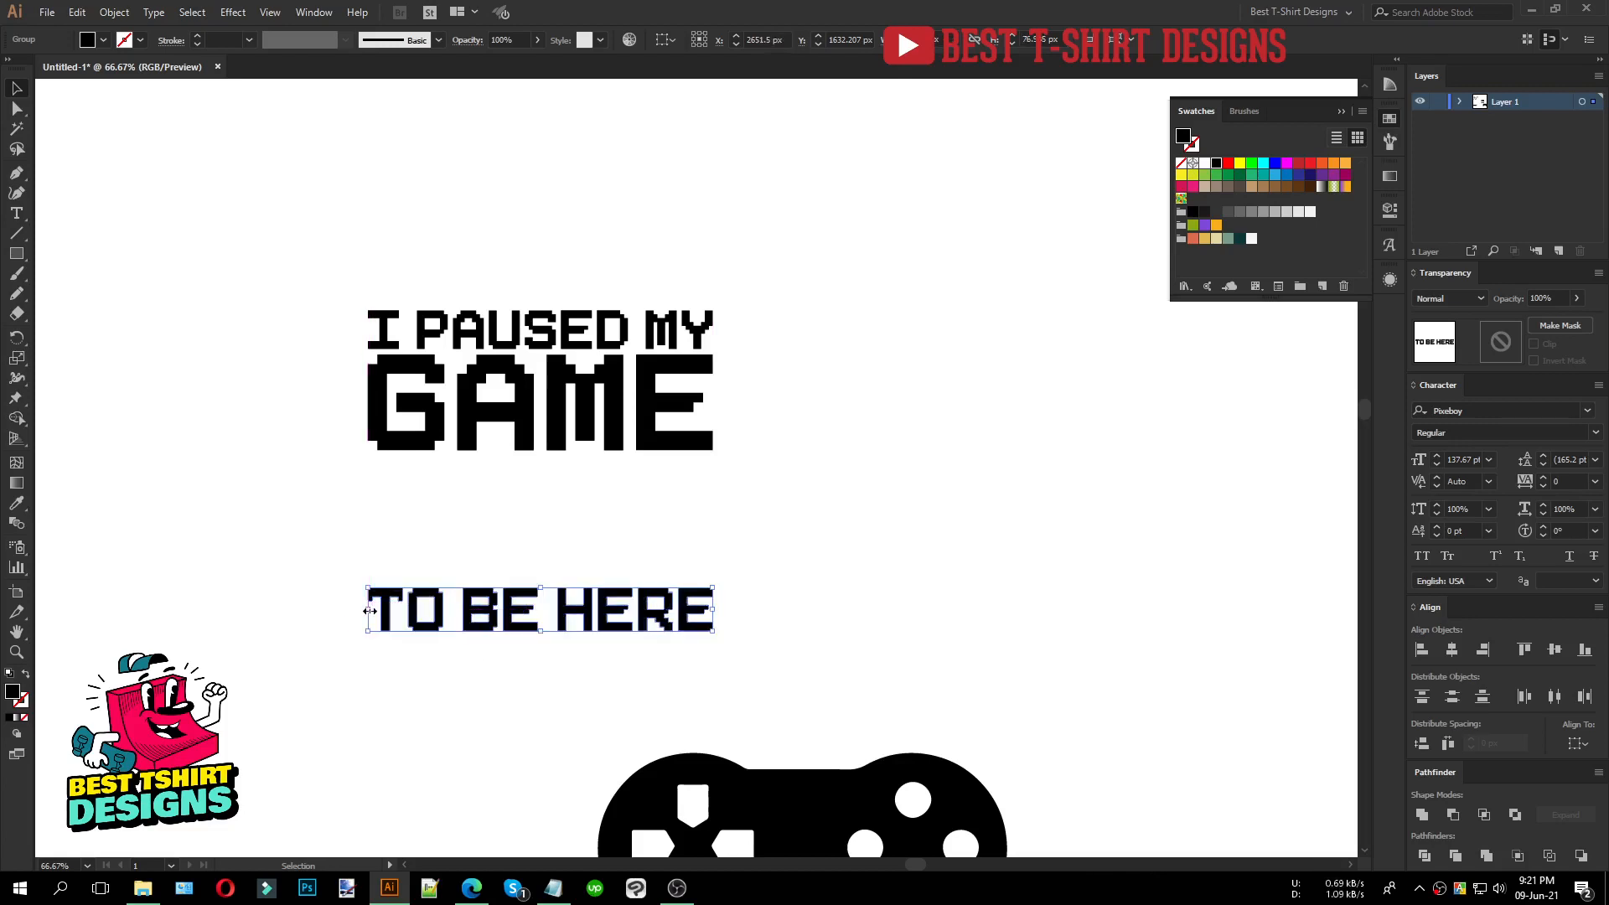
Step: Move the TO BE HERE line straight down by about 100 px
key(shift+Down)
key(shift+Down)
key(shift+Down)
key(shift+Down)
key(shift+Down)
key(shift+Down)
key(shift+Down)
key(shift+Down)
key(shift+Down)
key(shift+Down)
Step: Place the game controller between GAME and TO BE HERE, centred on the text lines
scroll(400, 476, down, 3)
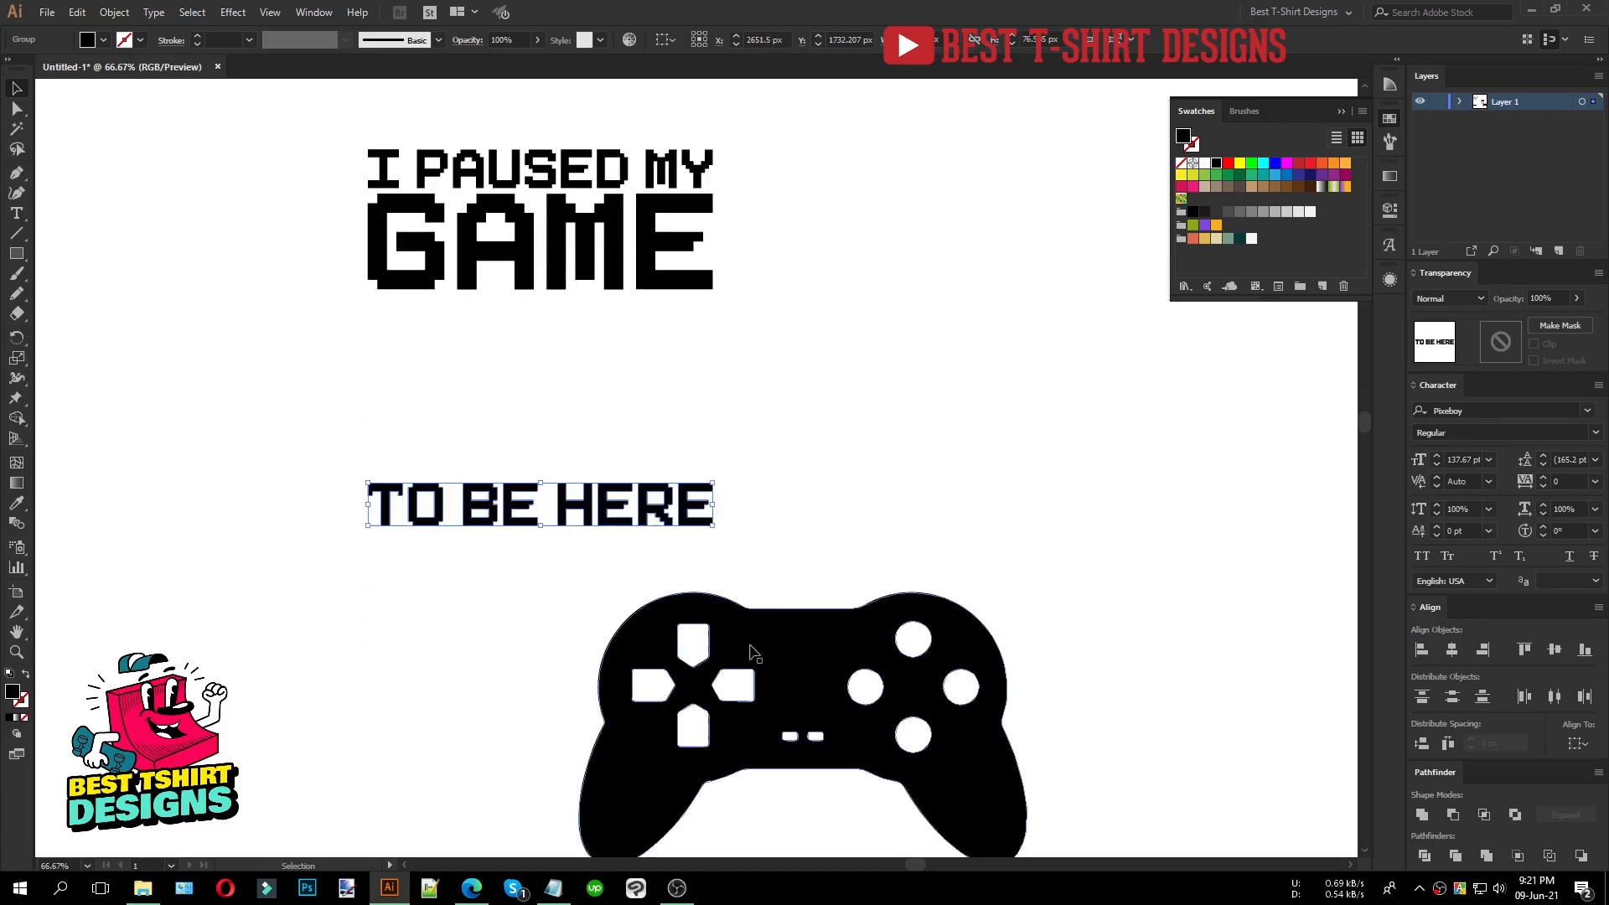
click(810, 666)
drag(798, 652, 533, 319)
Step: Lower the TO BE HERE line until it sits just below the controller's grips
click(558, 508)
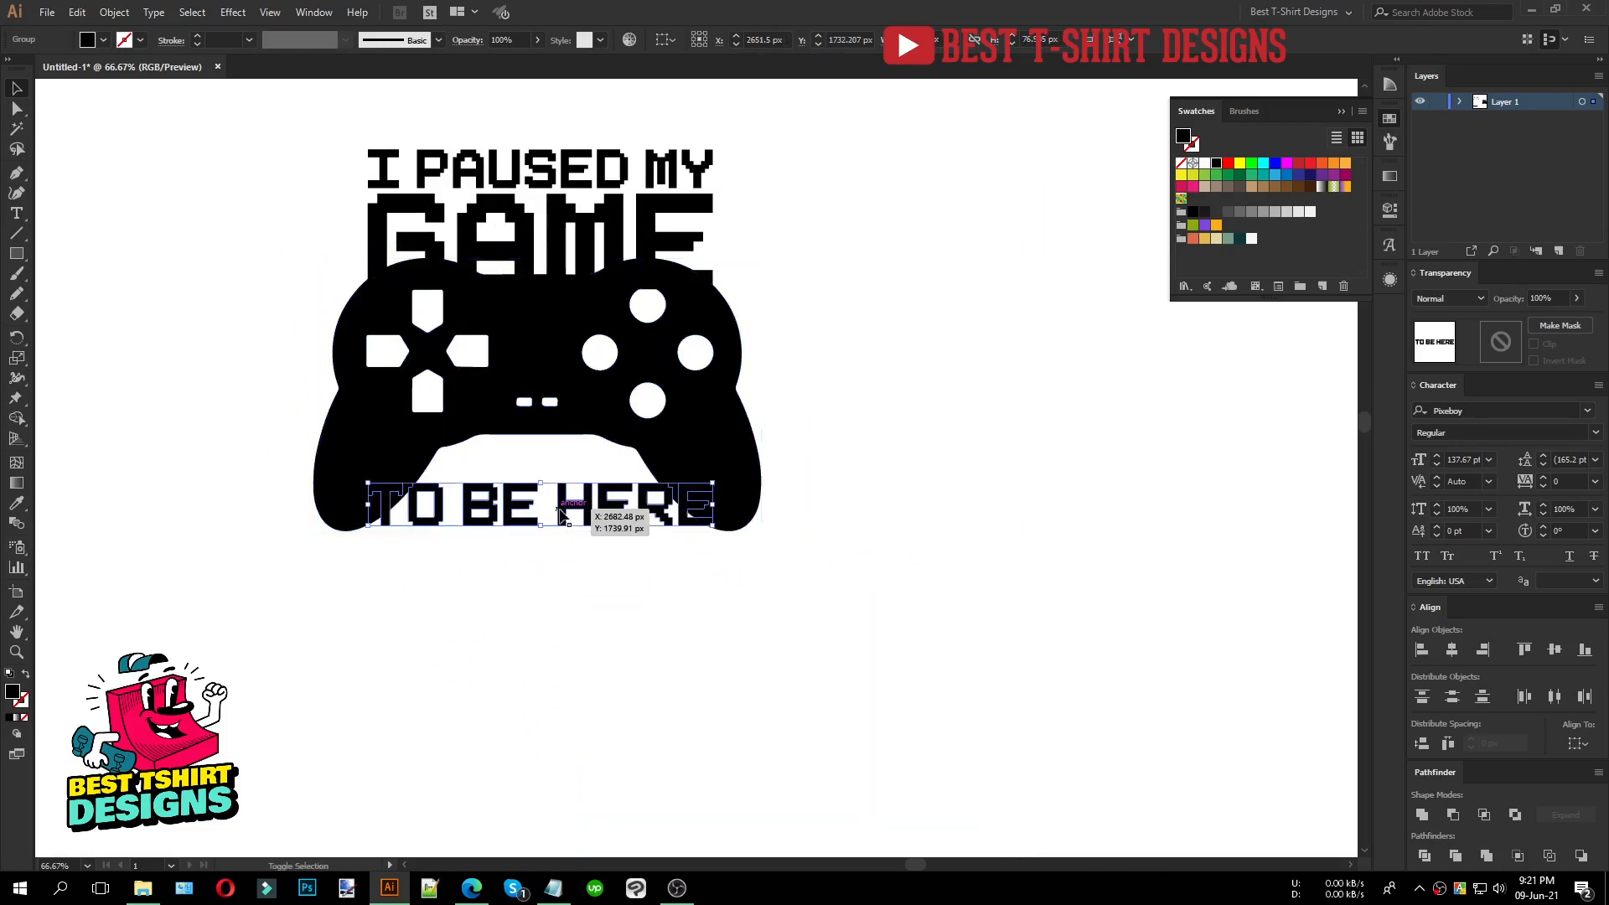
key(shift+Down)
key(shift+Down)
key(shift+Down)
key(shift+Down)
key(shift+Down)
key(shift+Down)
key(shift+Down)
key(shift+Down)
key(shift+Down)
key(shift+Down)
Step: Scale the game controller down proportionally so both sides line up with the edges of the text
click(759, 395)
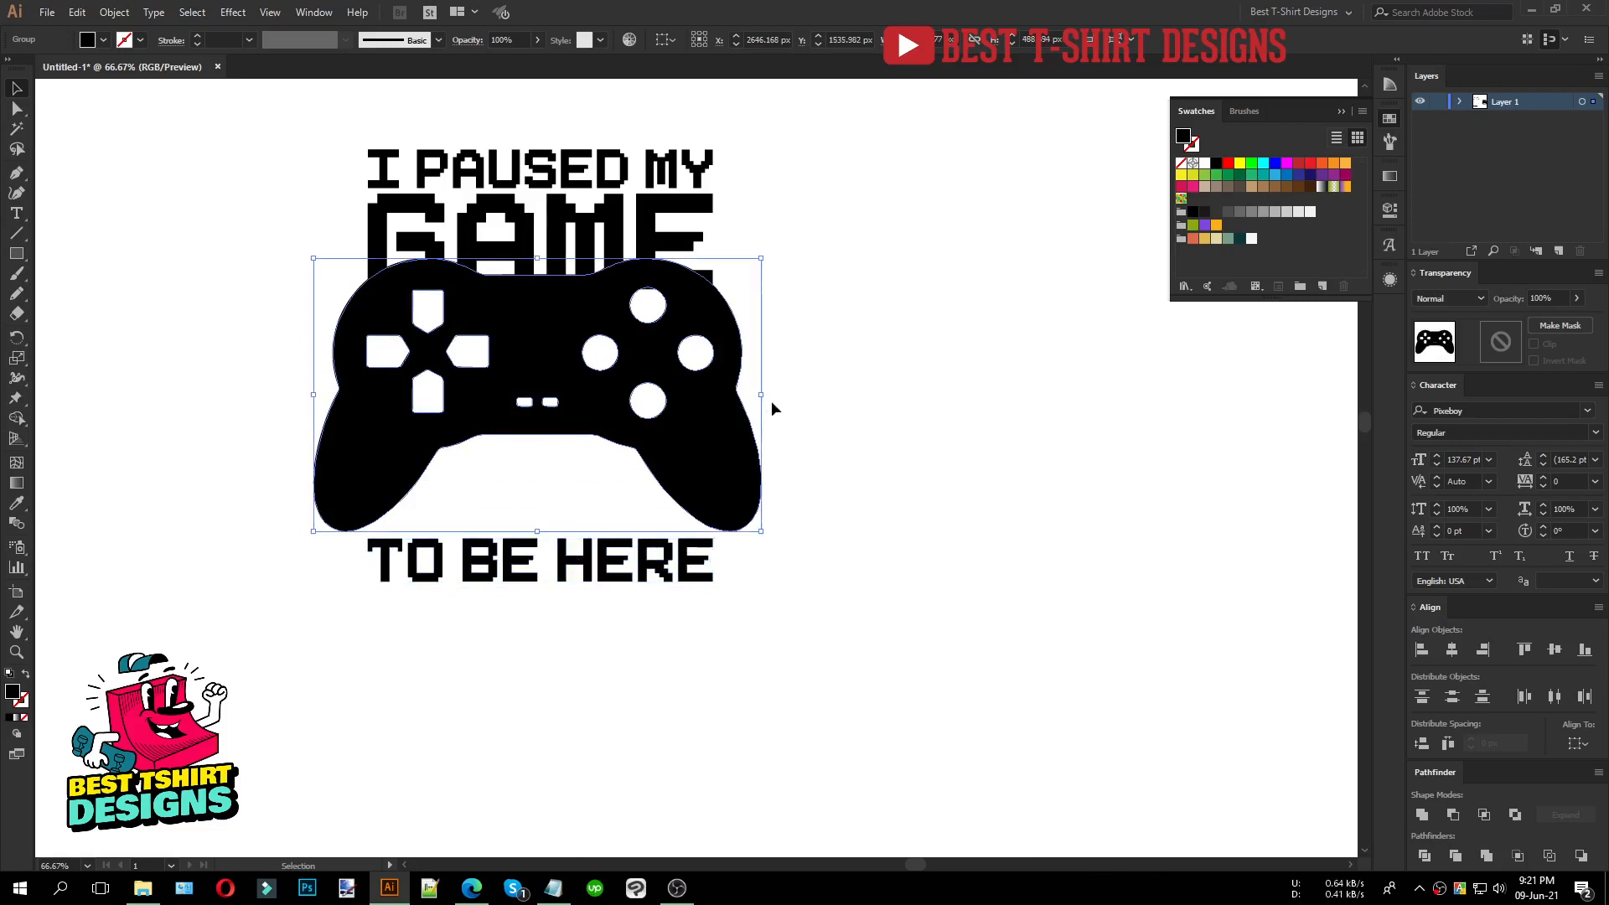
drag(763, 398, 712, 398)
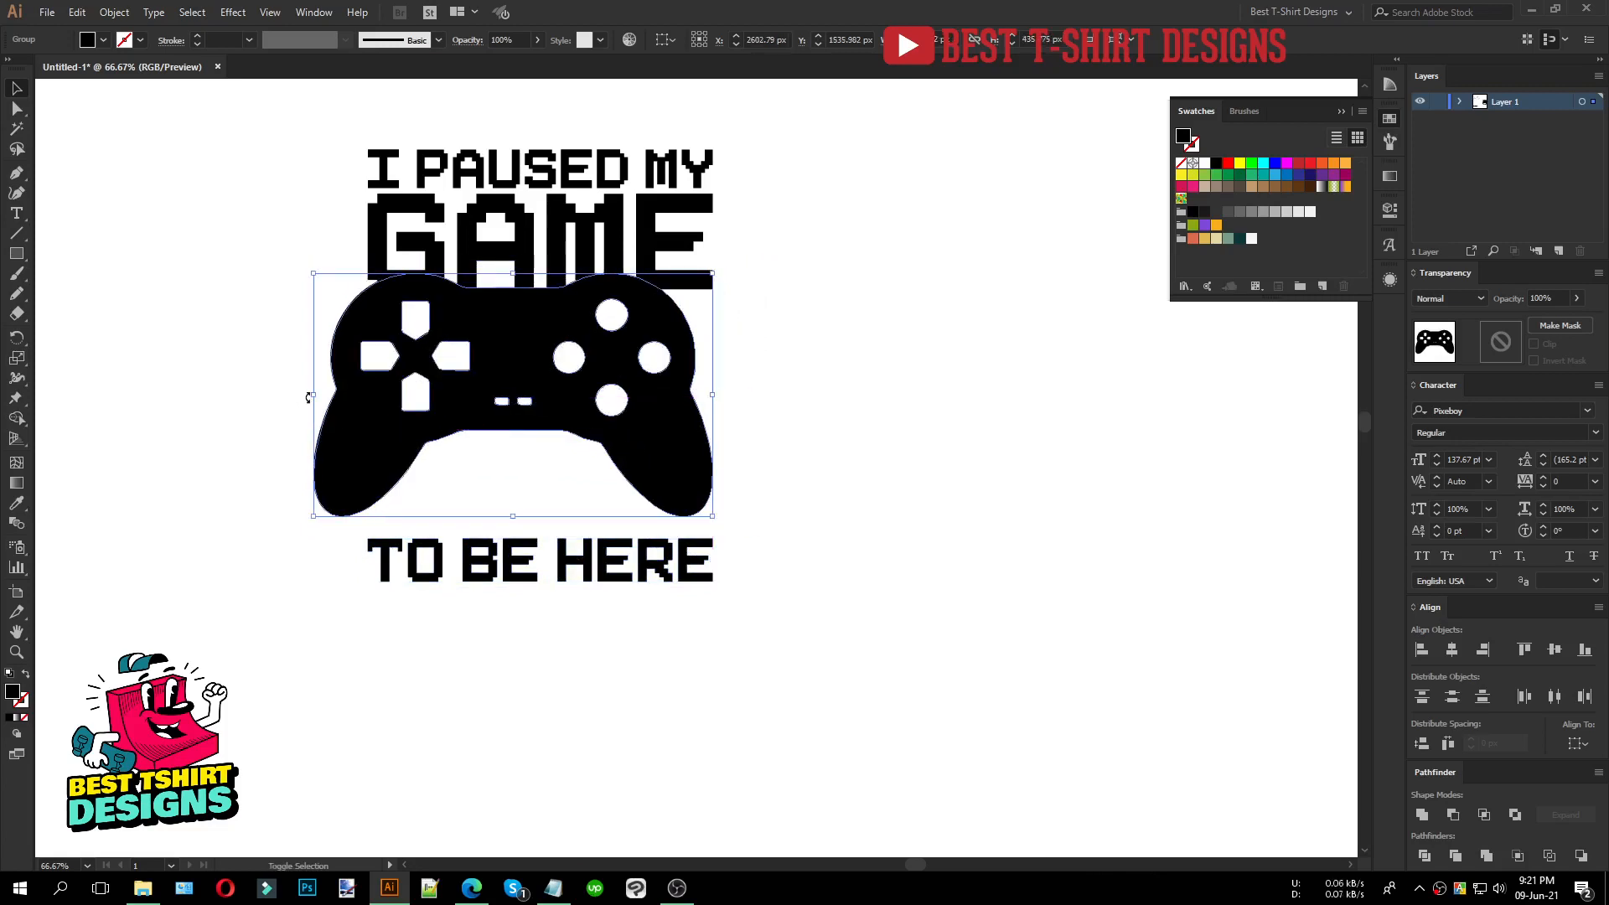
drag(313, 395, 368, 398)
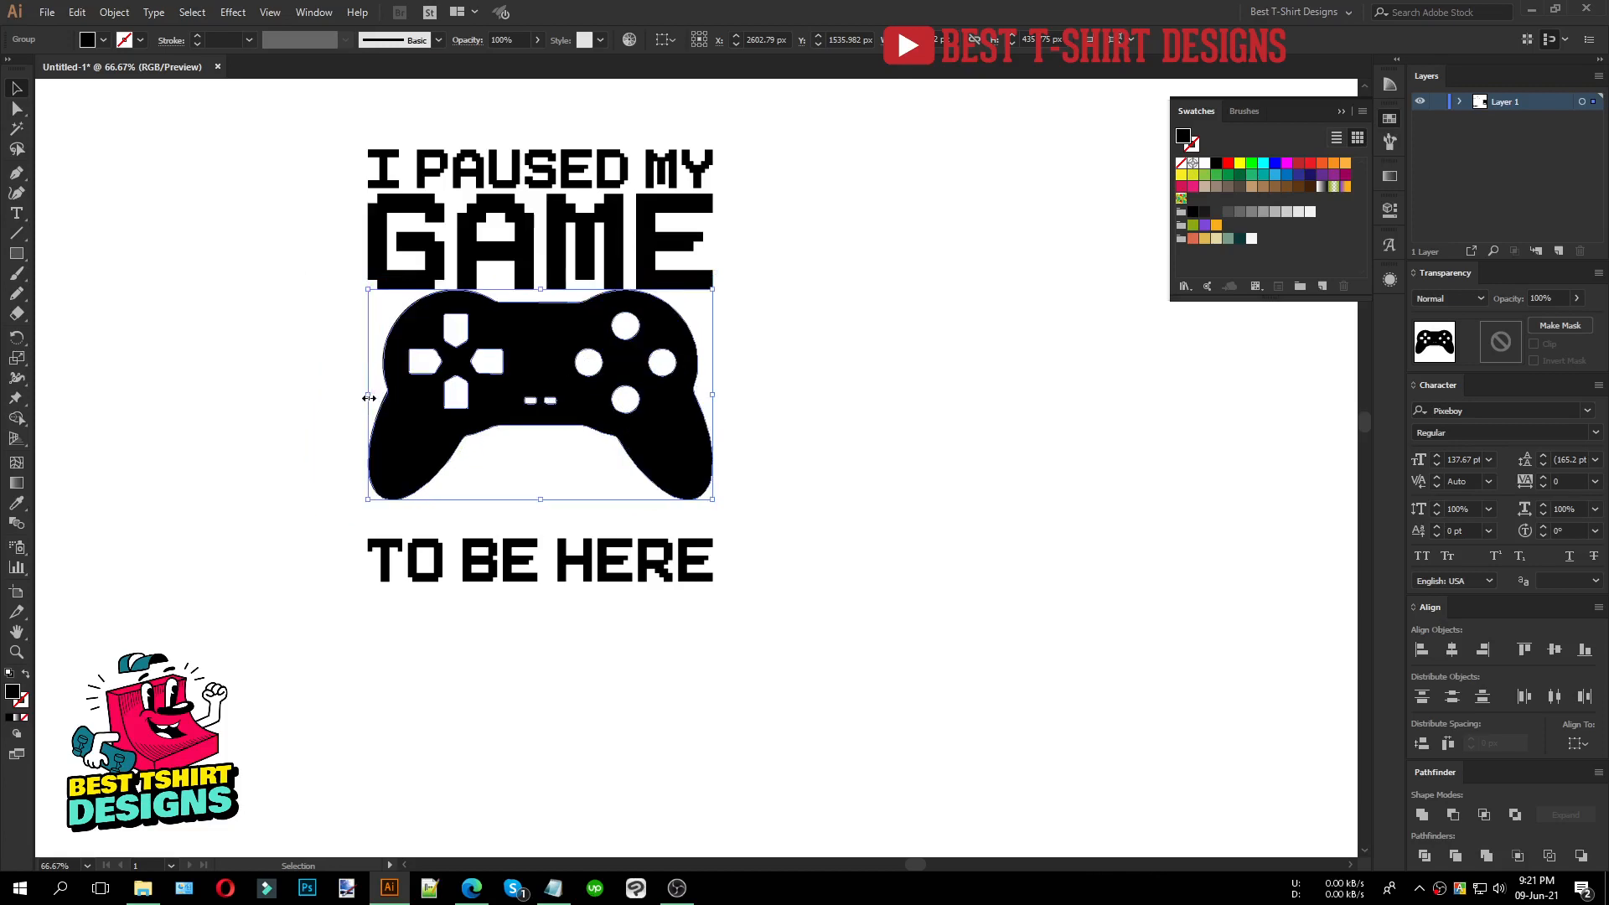
Step: Move the controller down so it sits evenly in the gap between GAME and TO BE HERE
key(shift+Down)
key(shift+Down)
key(shift+Down)
key(shift+Down)
key(shift+Down)
key(Up)
key(Up)
key(Up)
key(Up)
key(Up)
key(Up)
key(Up)
key(Up)
key(Up)
key(Up)
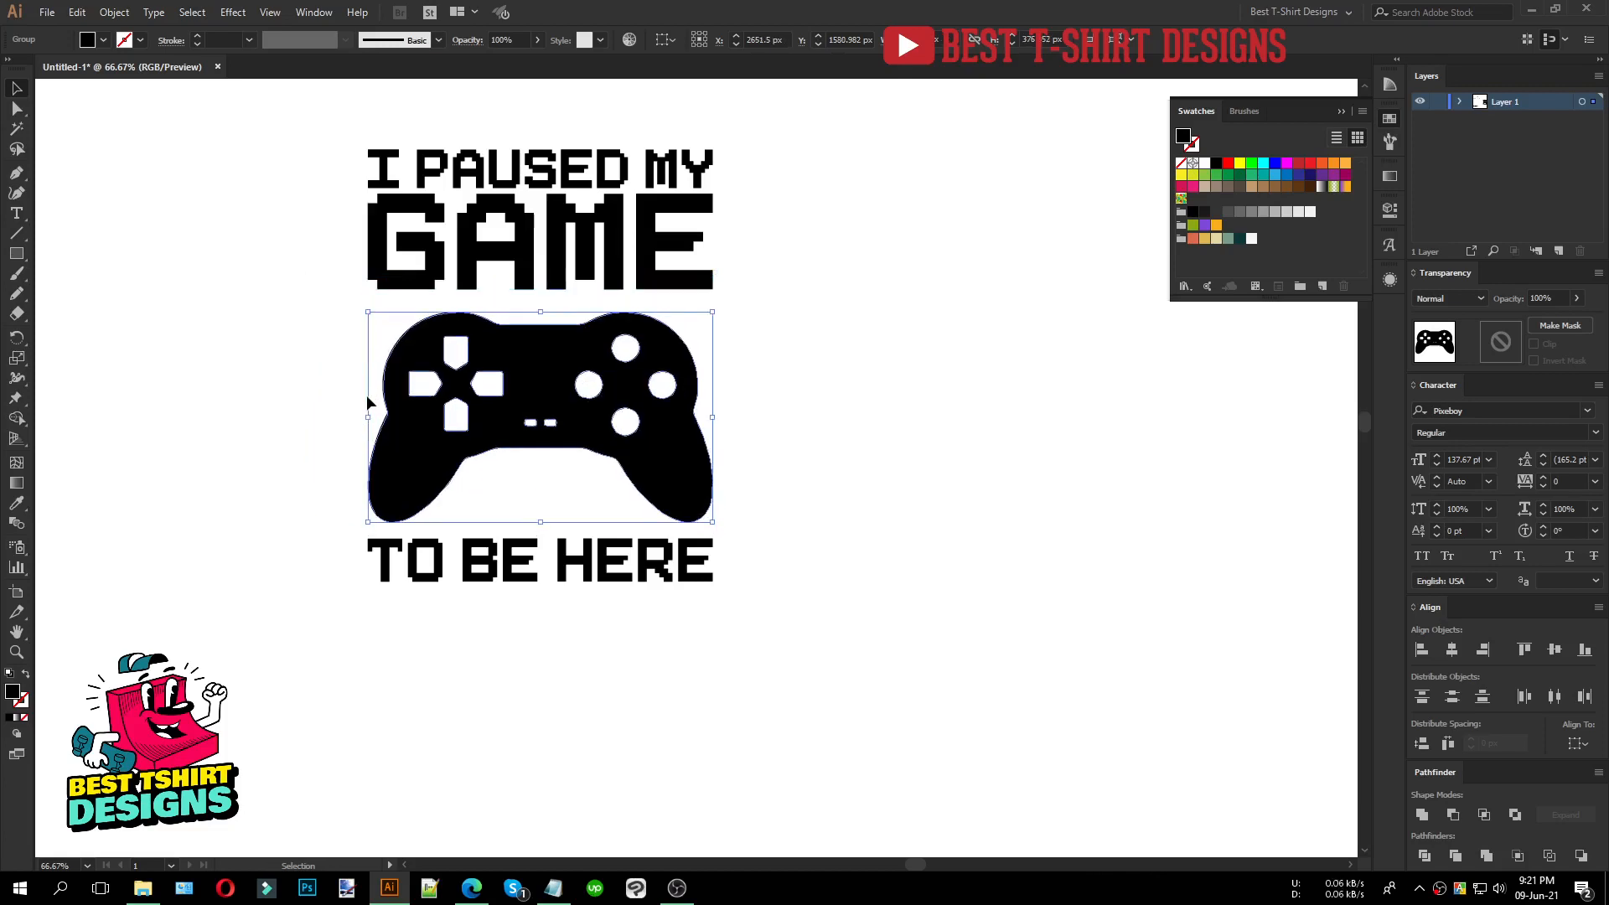
click(839, 473)
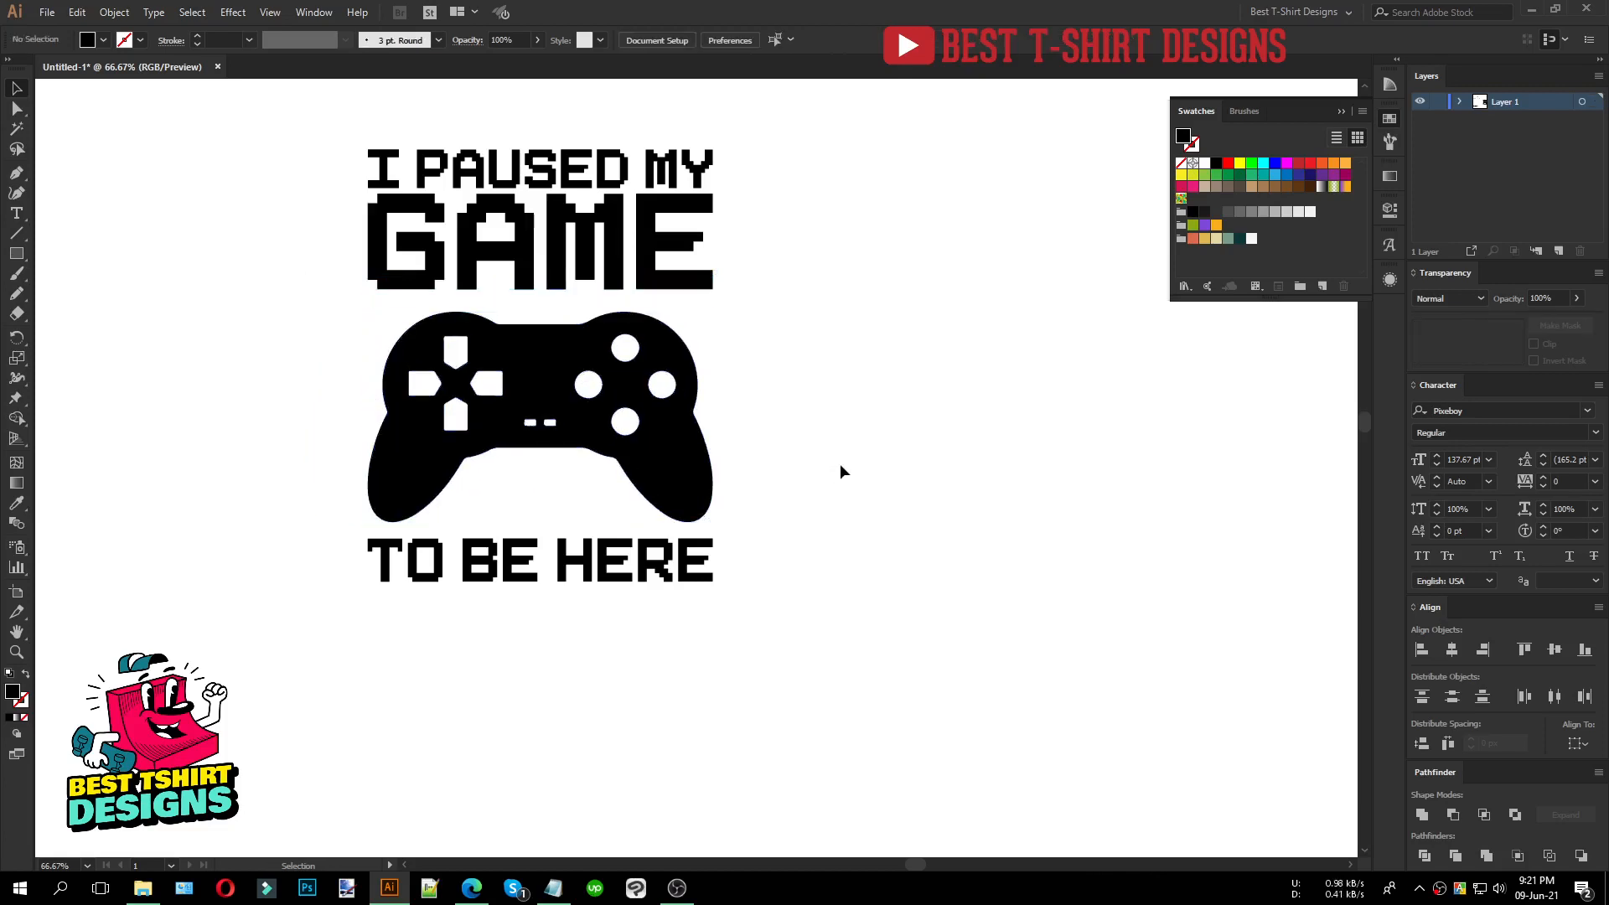
Step: Draw a 136 by 458 px rectangle as wide as the letter G, from its base to just above TO BE HERE
key(ctrl+plus)
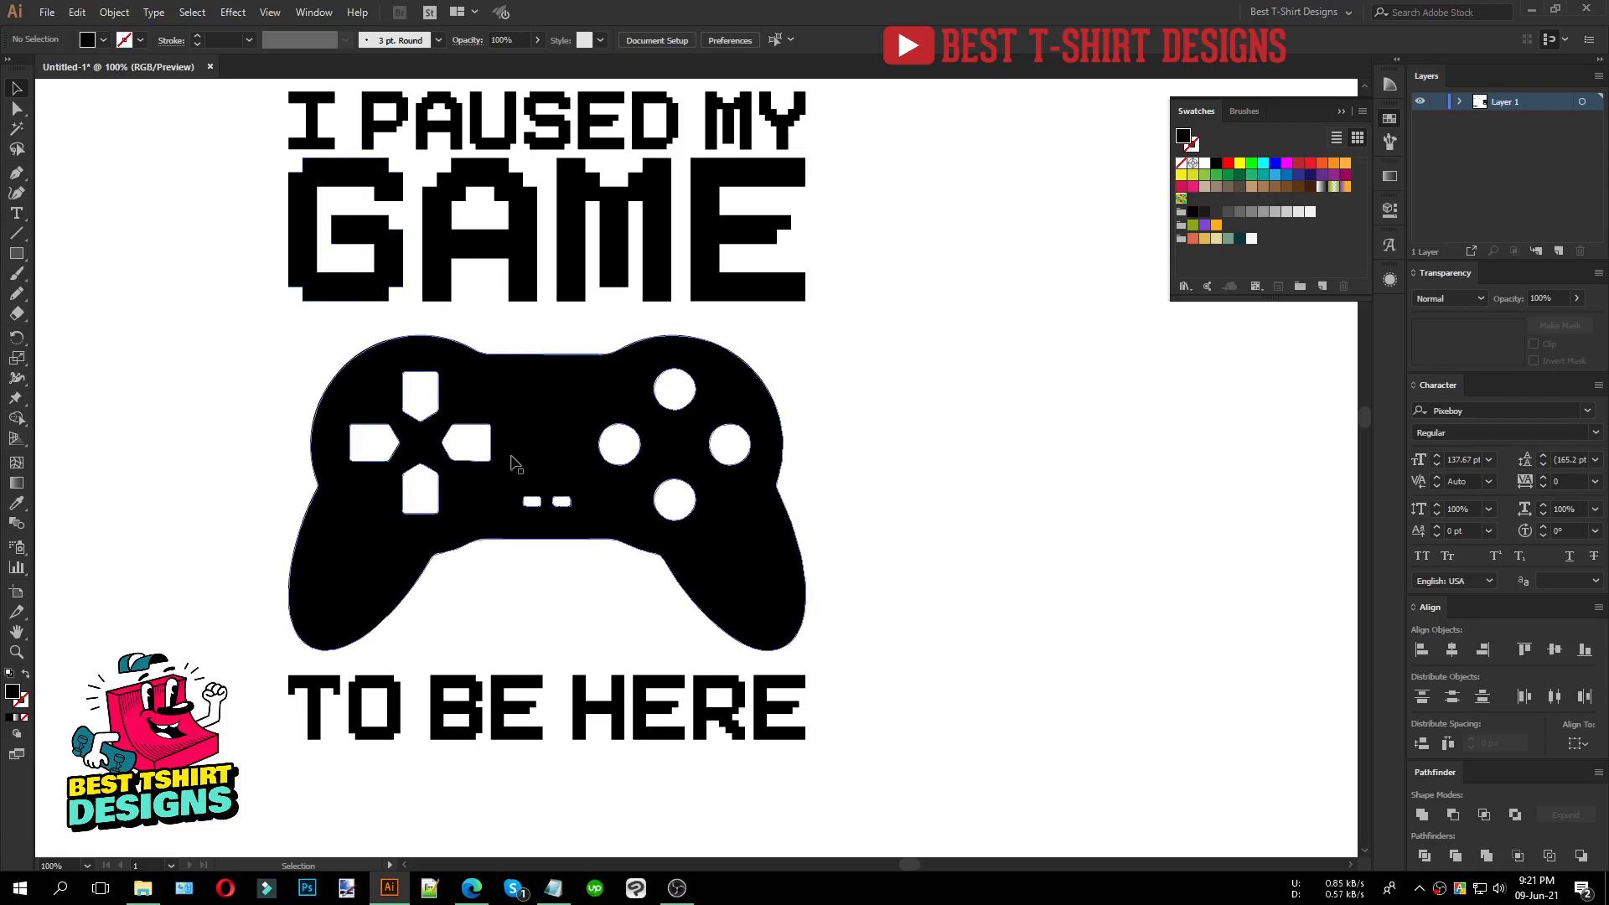
scroll(538, 342, up, 1)
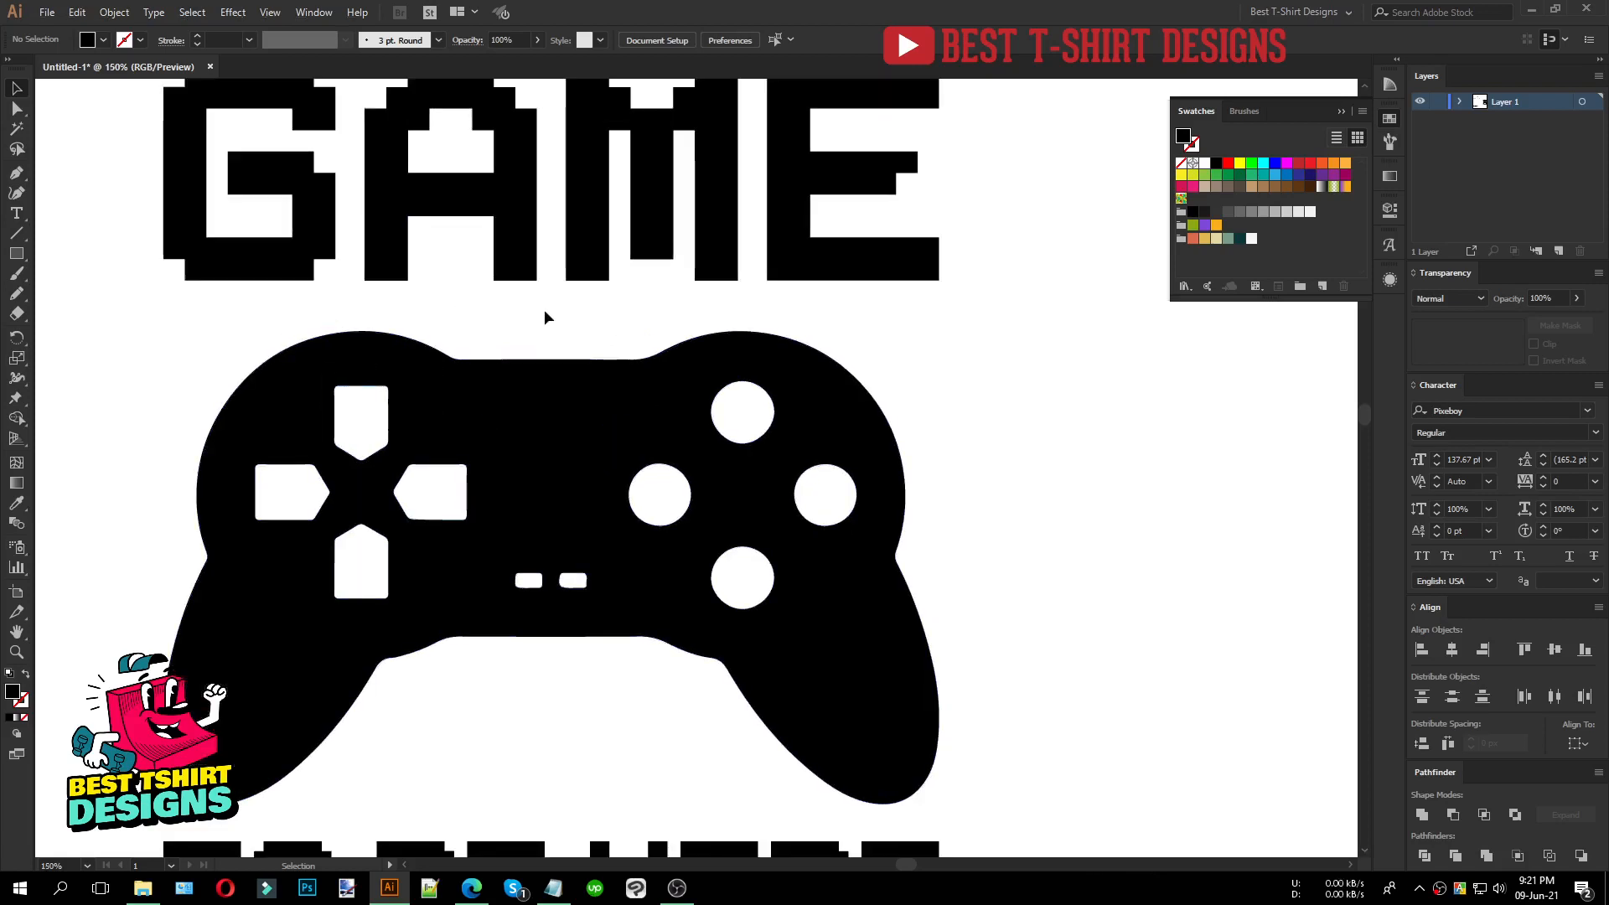
click(18, 253)
drag(164, 250, 334, 628)
scroll(324, 348, down, 3)
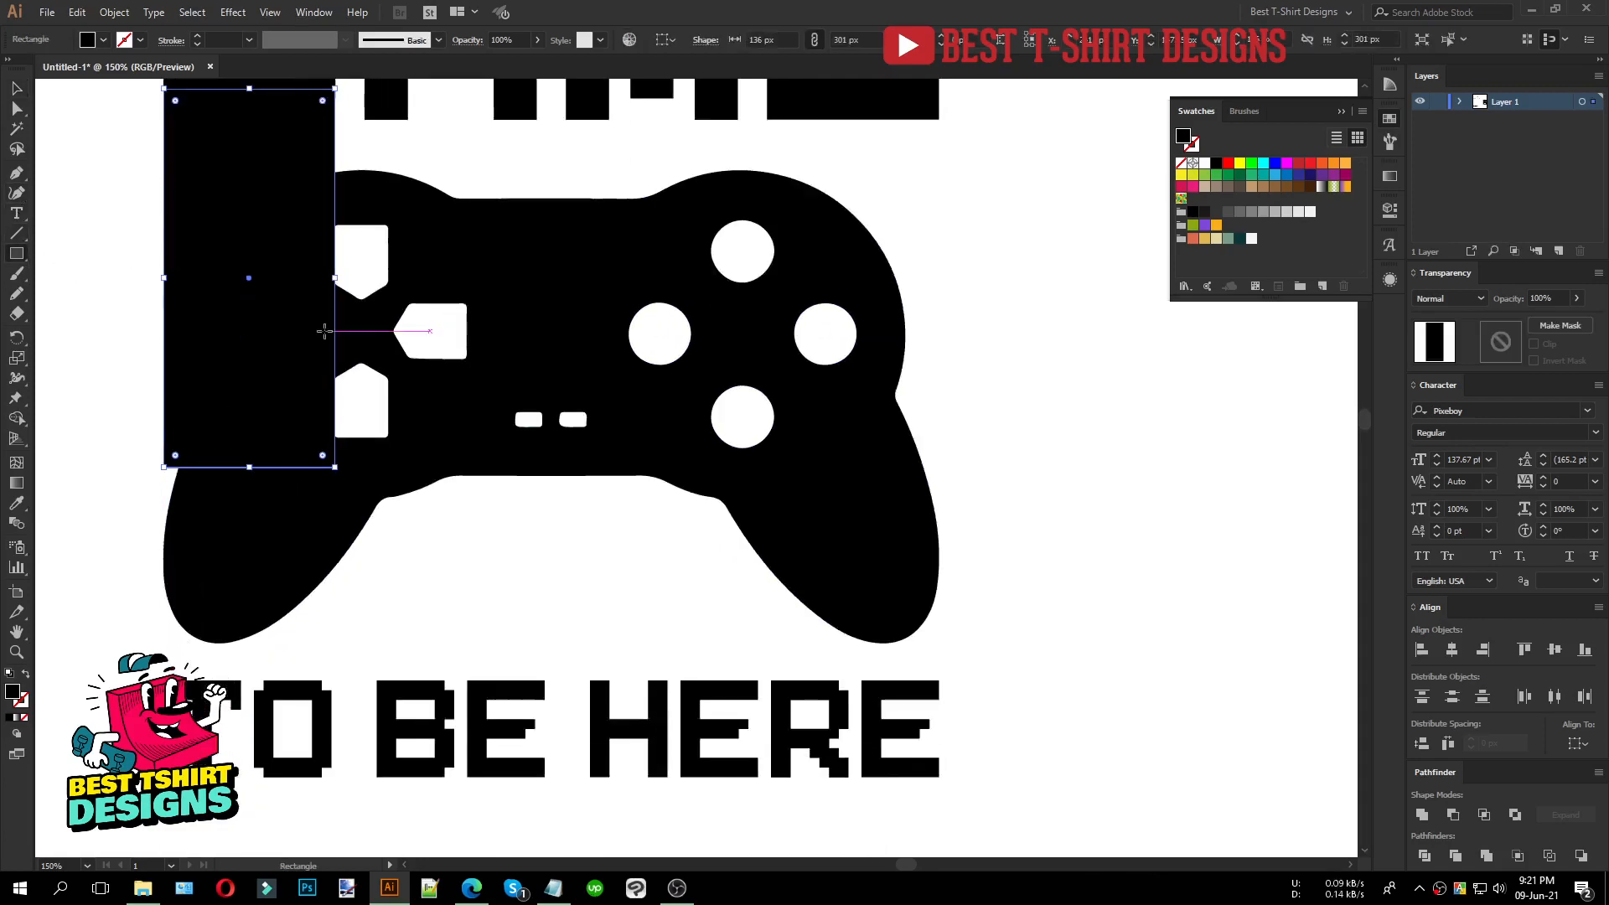
key(v)
drag(250, 468, 250, 664)
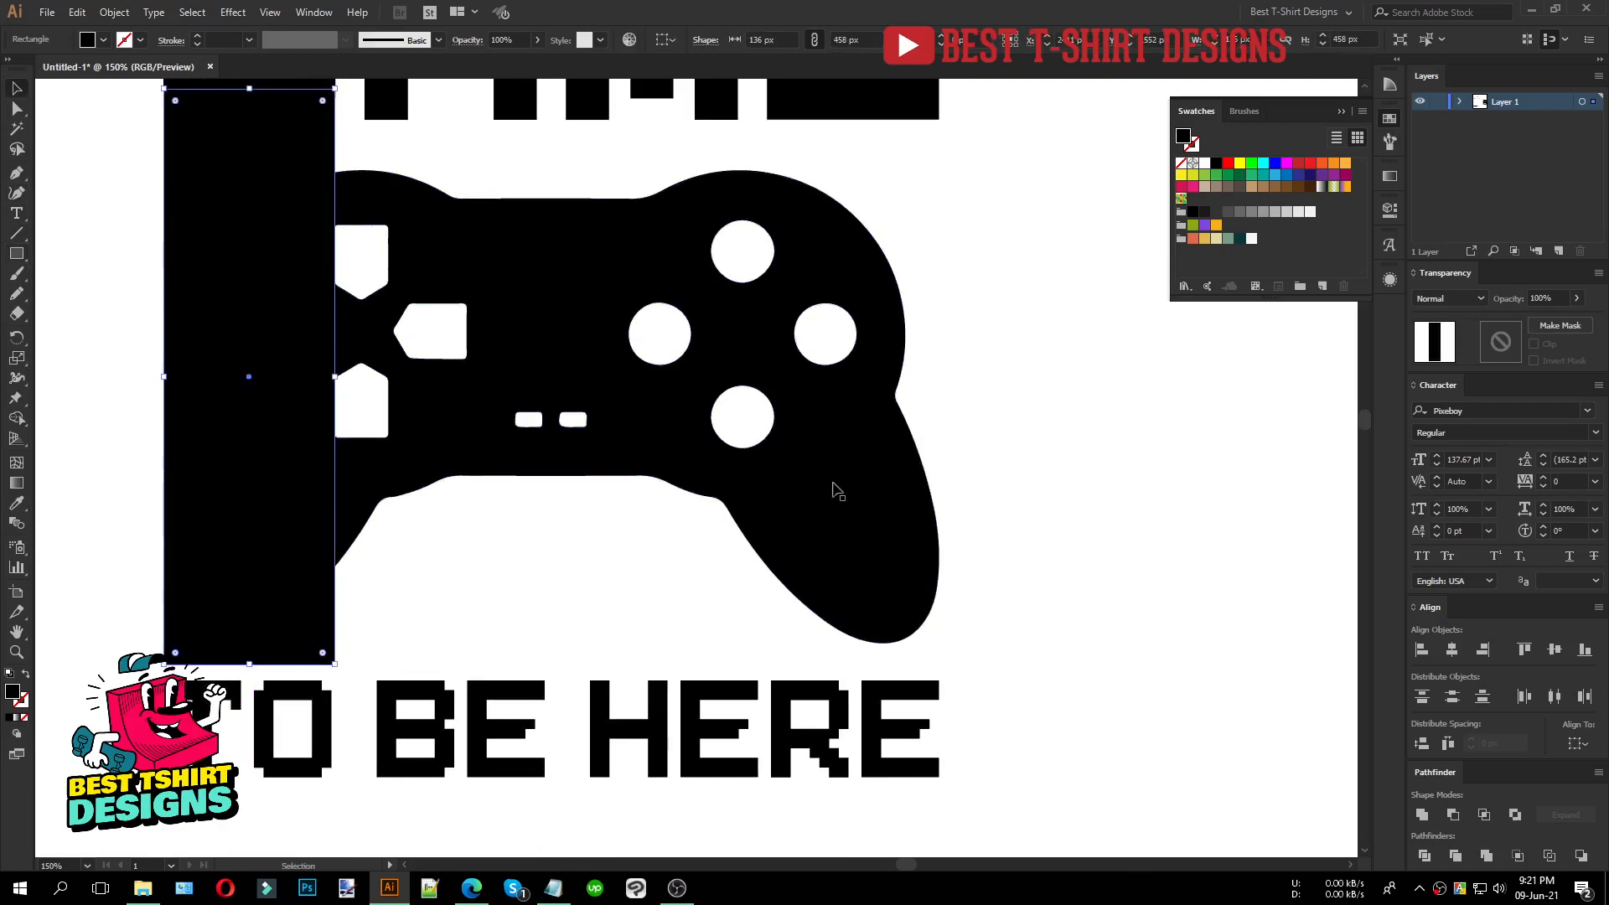
Step: Fill the rectangle with the orange-red swatch of the palette group and place it behind the text and controller
click(1190, 240)
key(Delete)
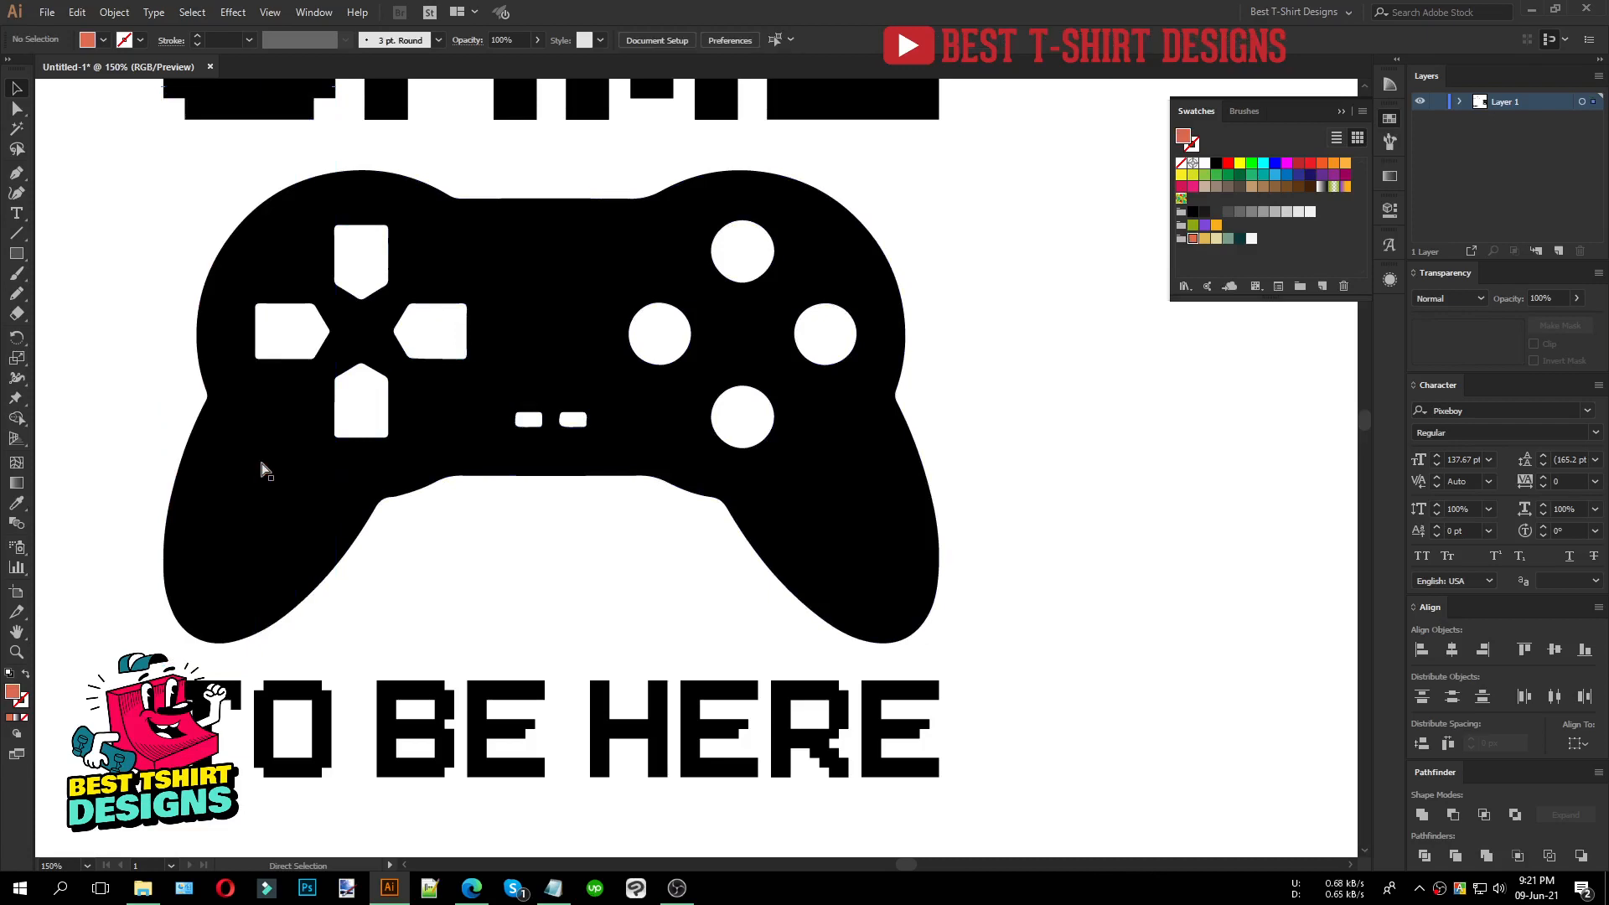
key(ctrl+b)
scroll(321, 528, down, 1)
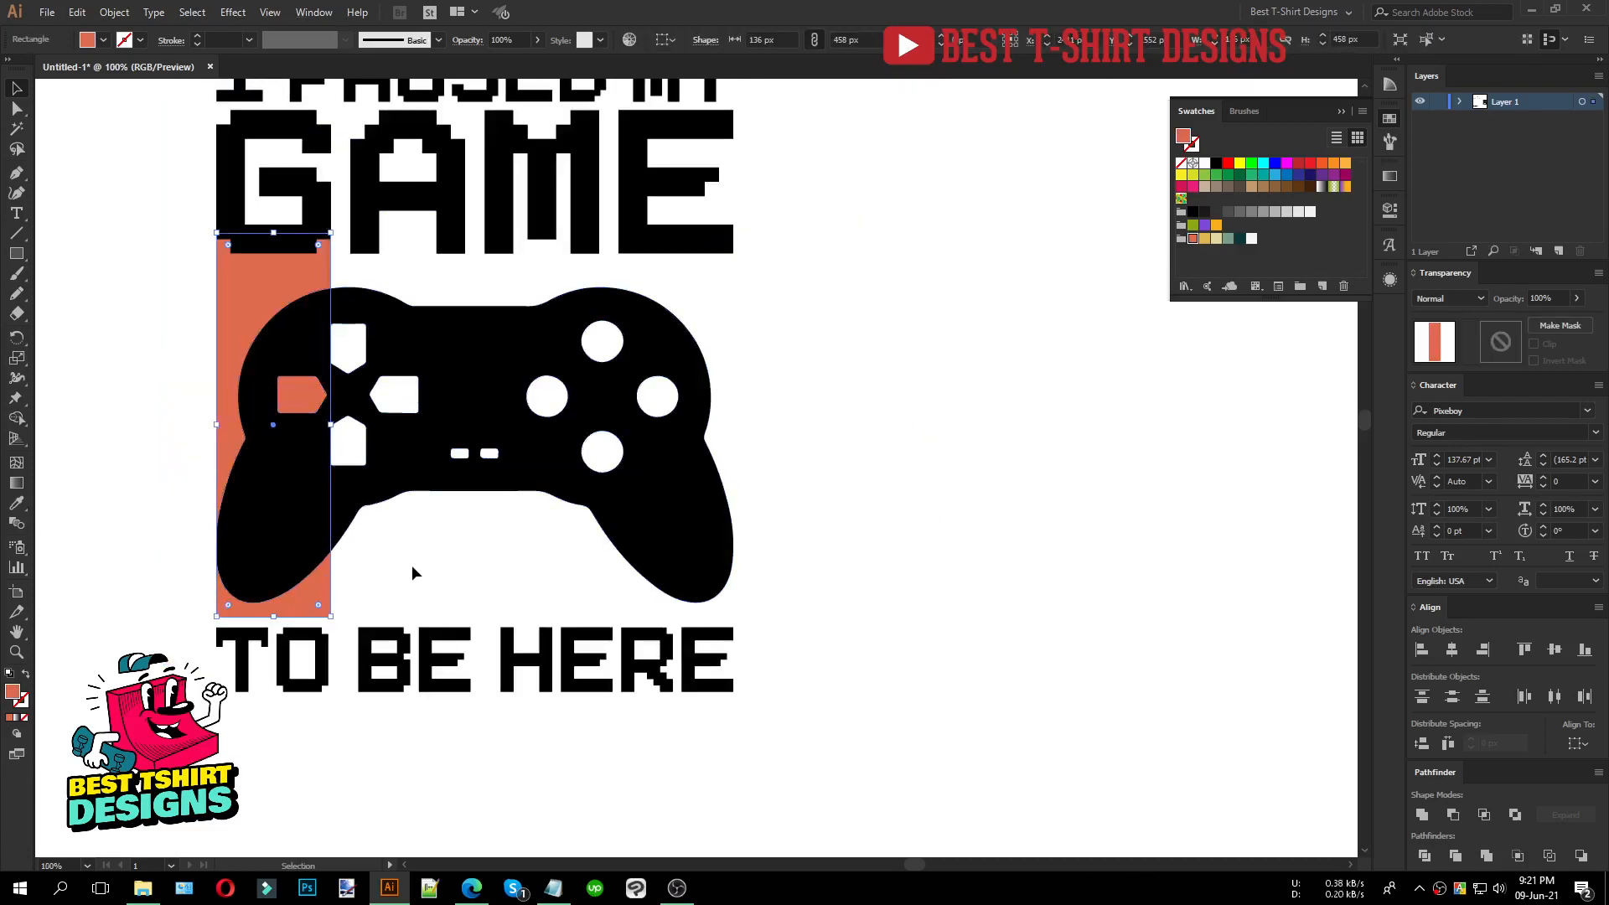
click(411, 565)
Step: Duplicate the orange-red stripe beneath the letter A and set its width to 137 px to match the letter's edges
drag(262, 310, 391, 312)
scroll(390, 312, up, 4)
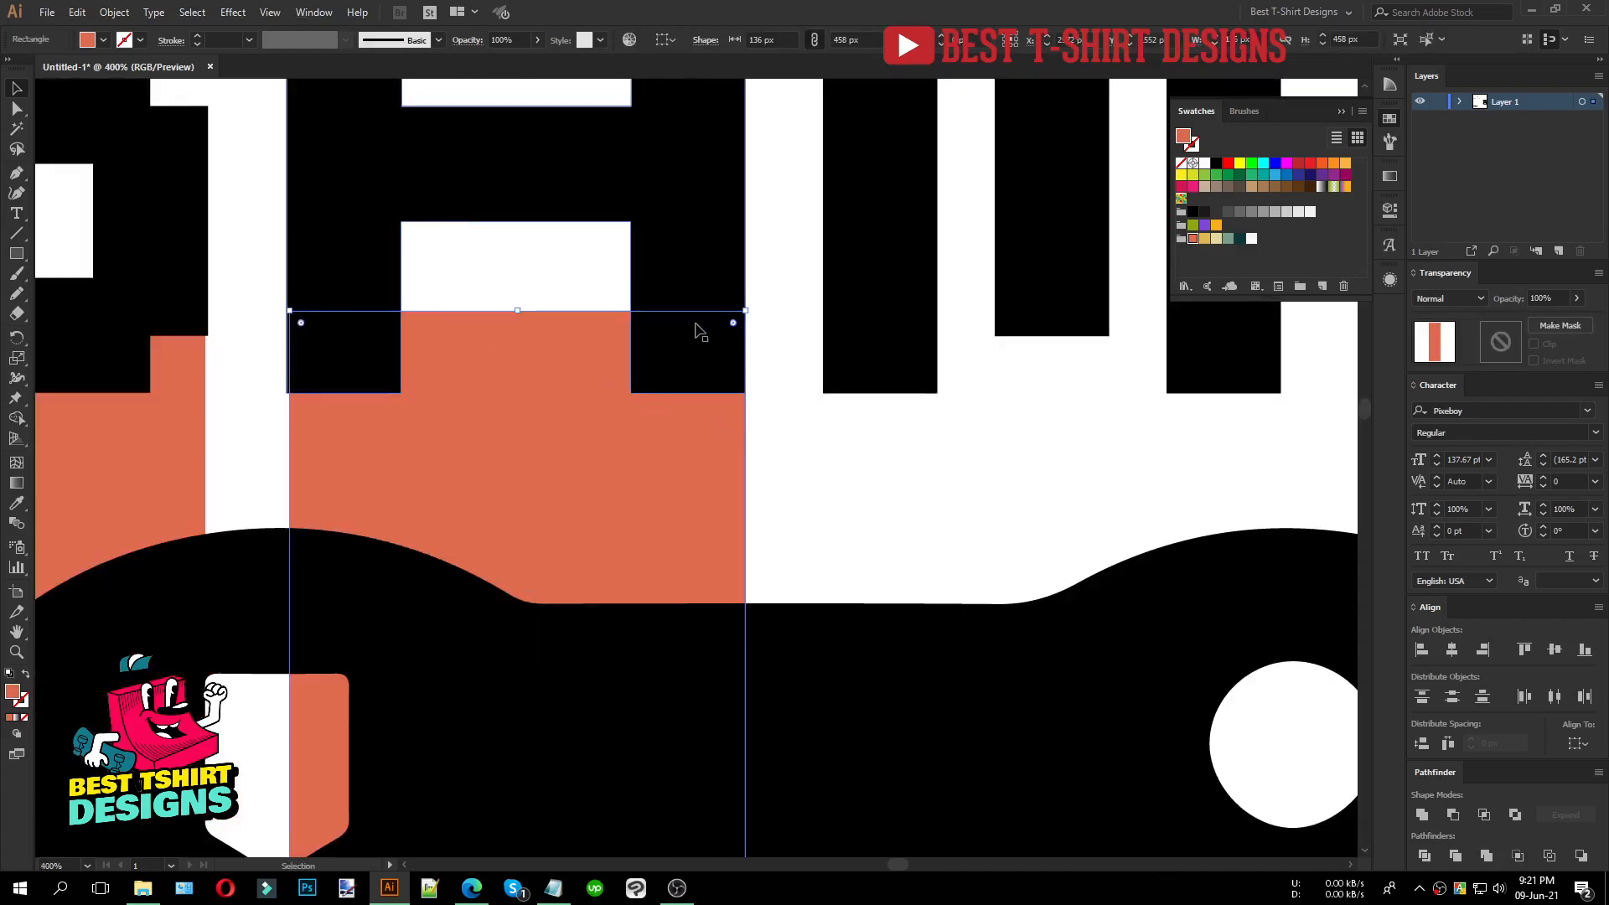
scroll(344, 481, down, 4)
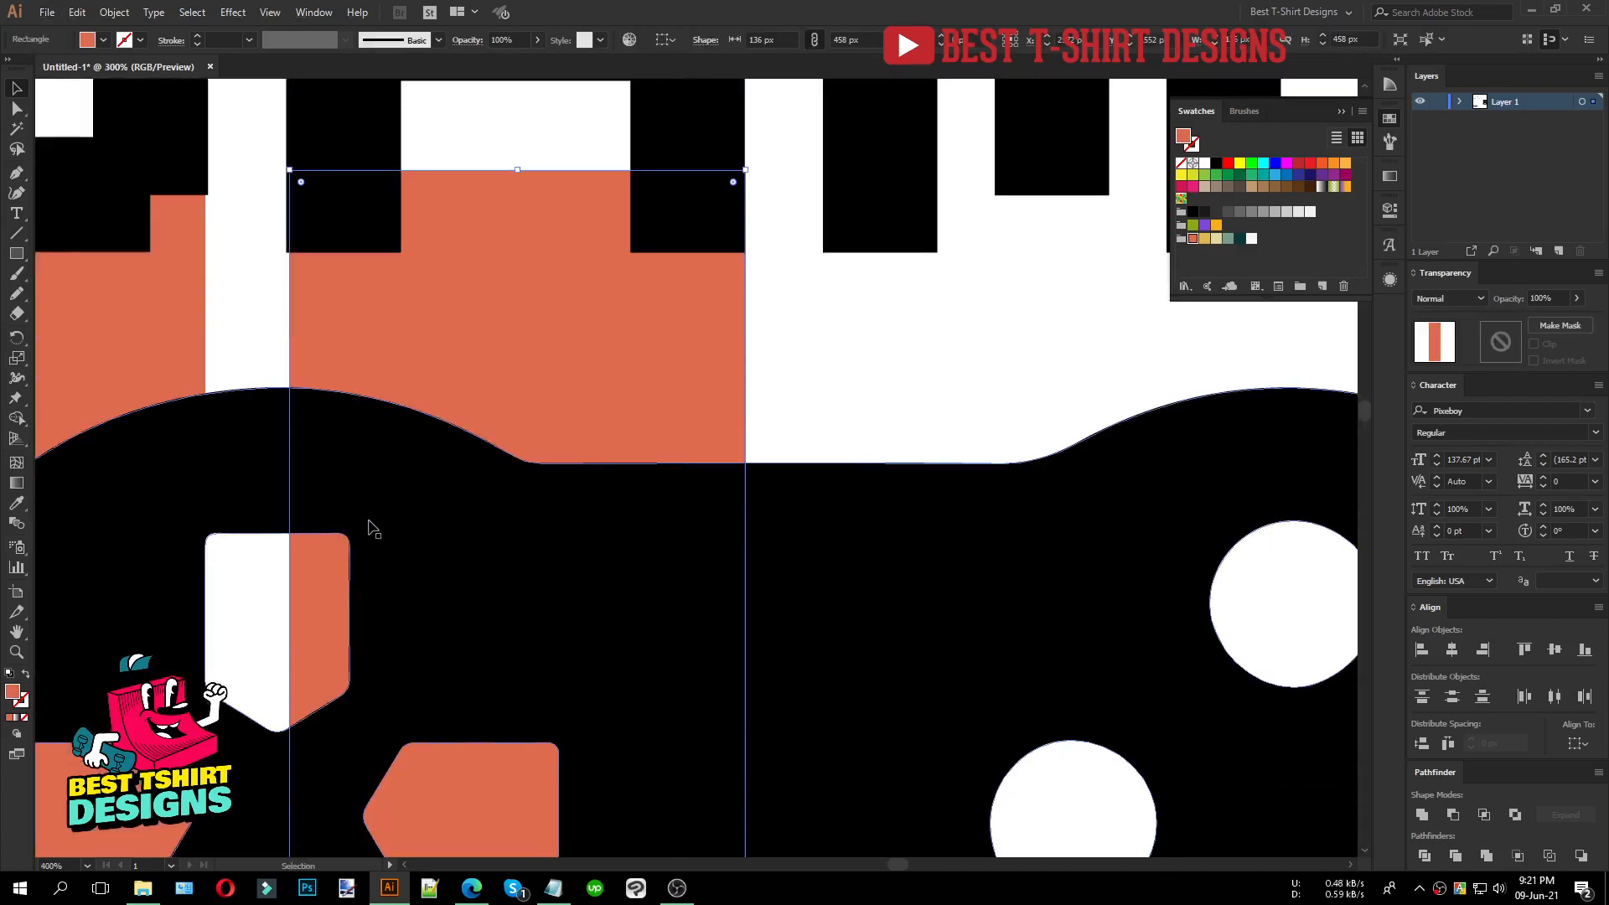
scroll(370, 524, down, 1)
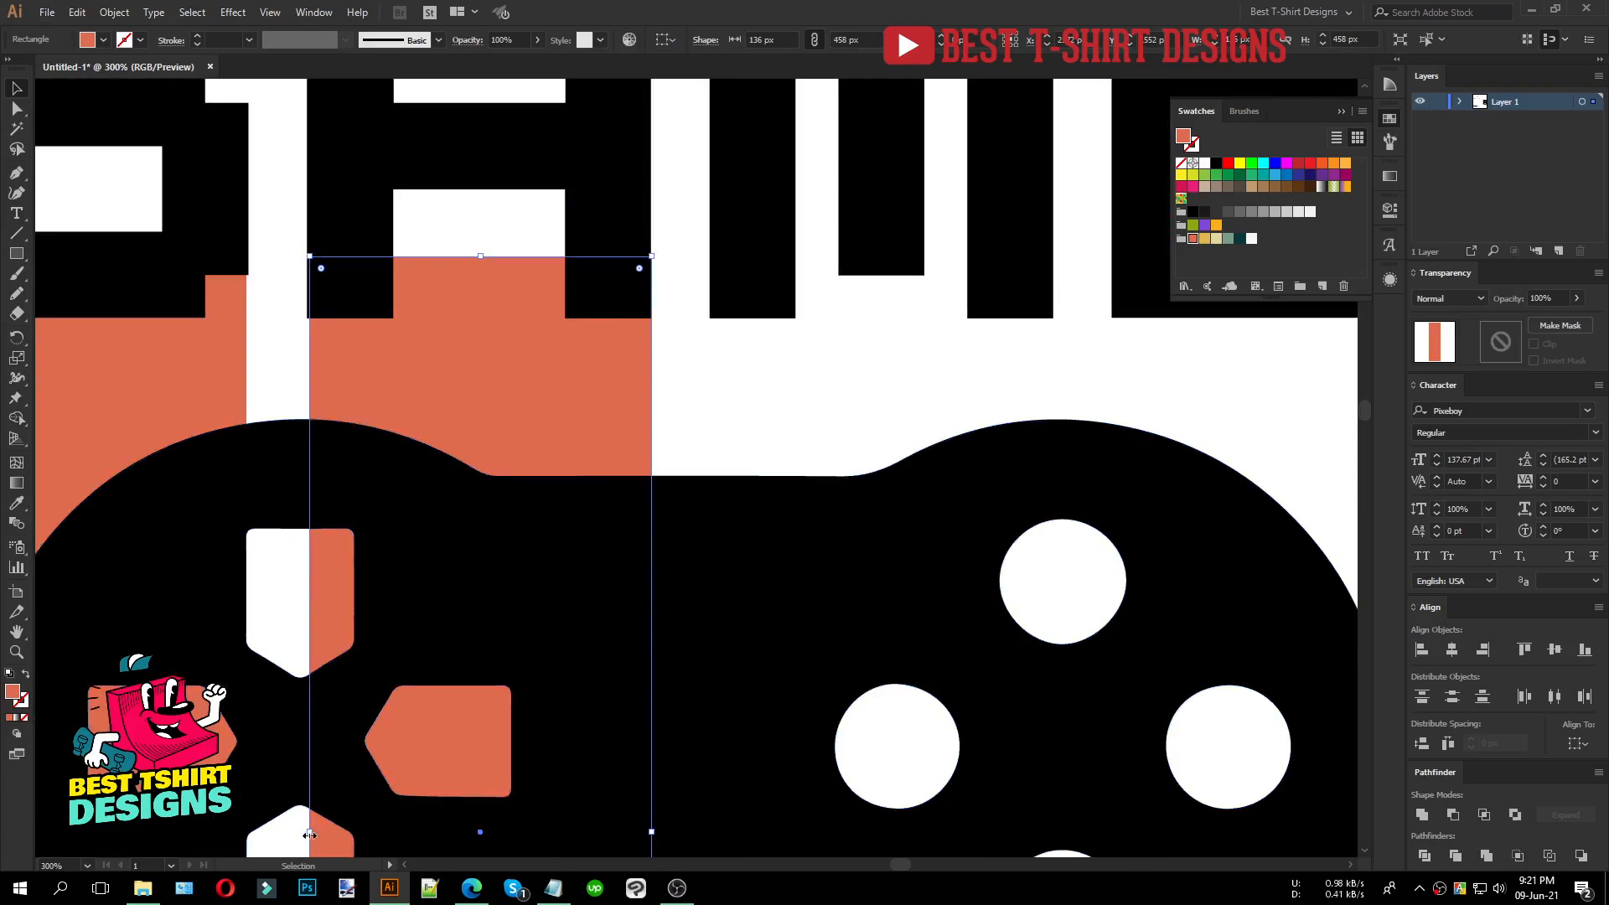
drag(310, 834, 306, 835)
scroll(653, 782, down, 2)
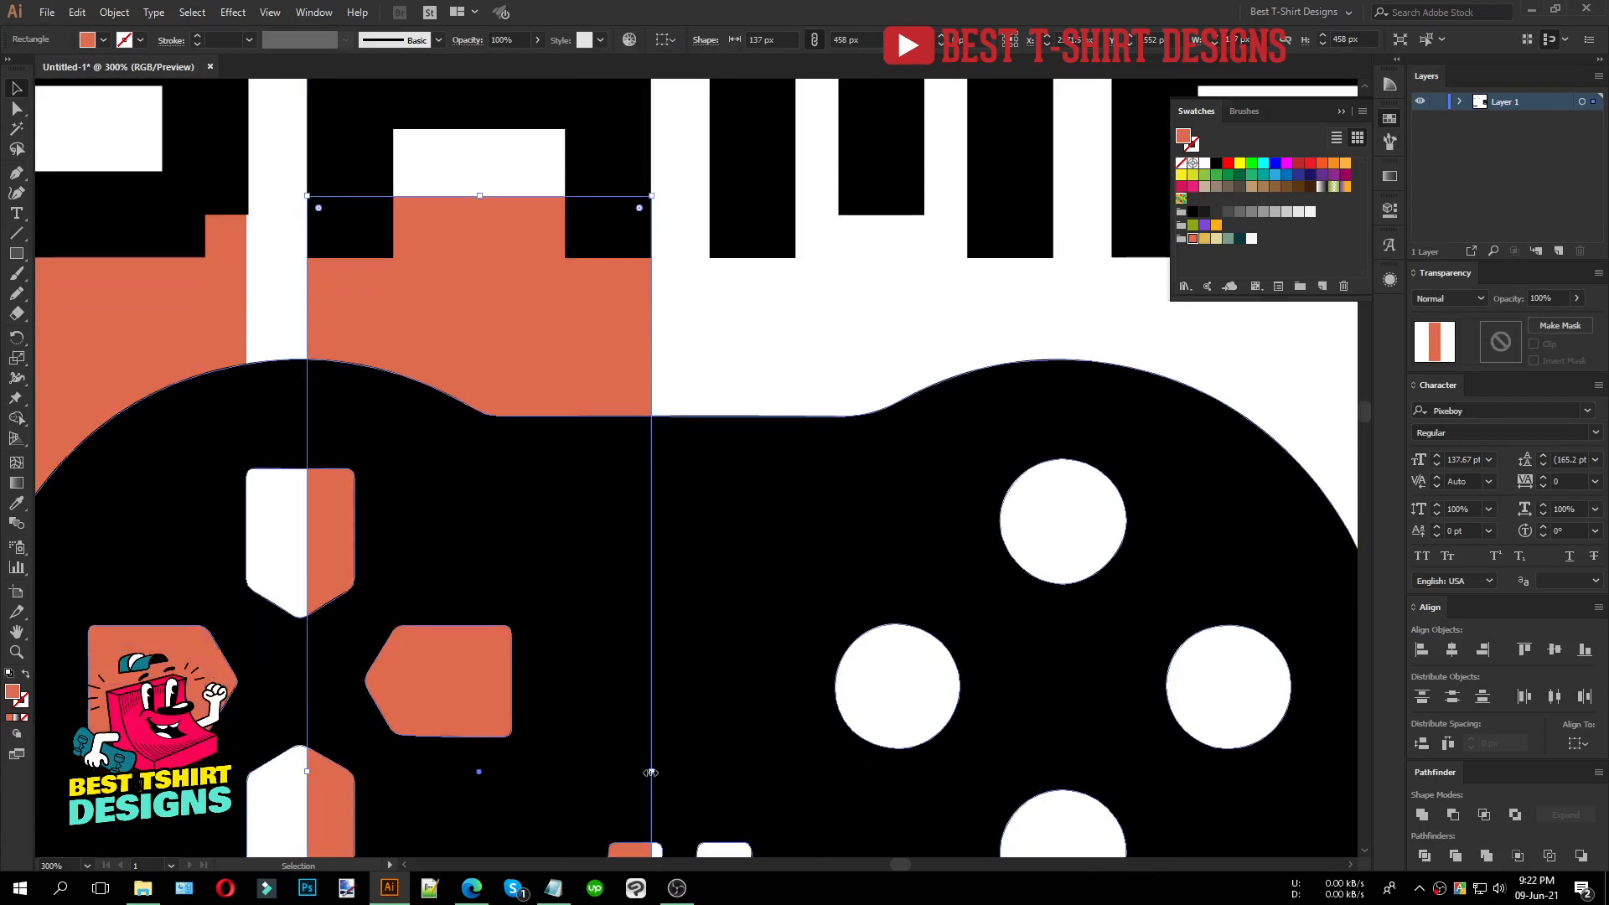
drag(651, 772, 651, 773)
scroll(289, 493, down, 1)
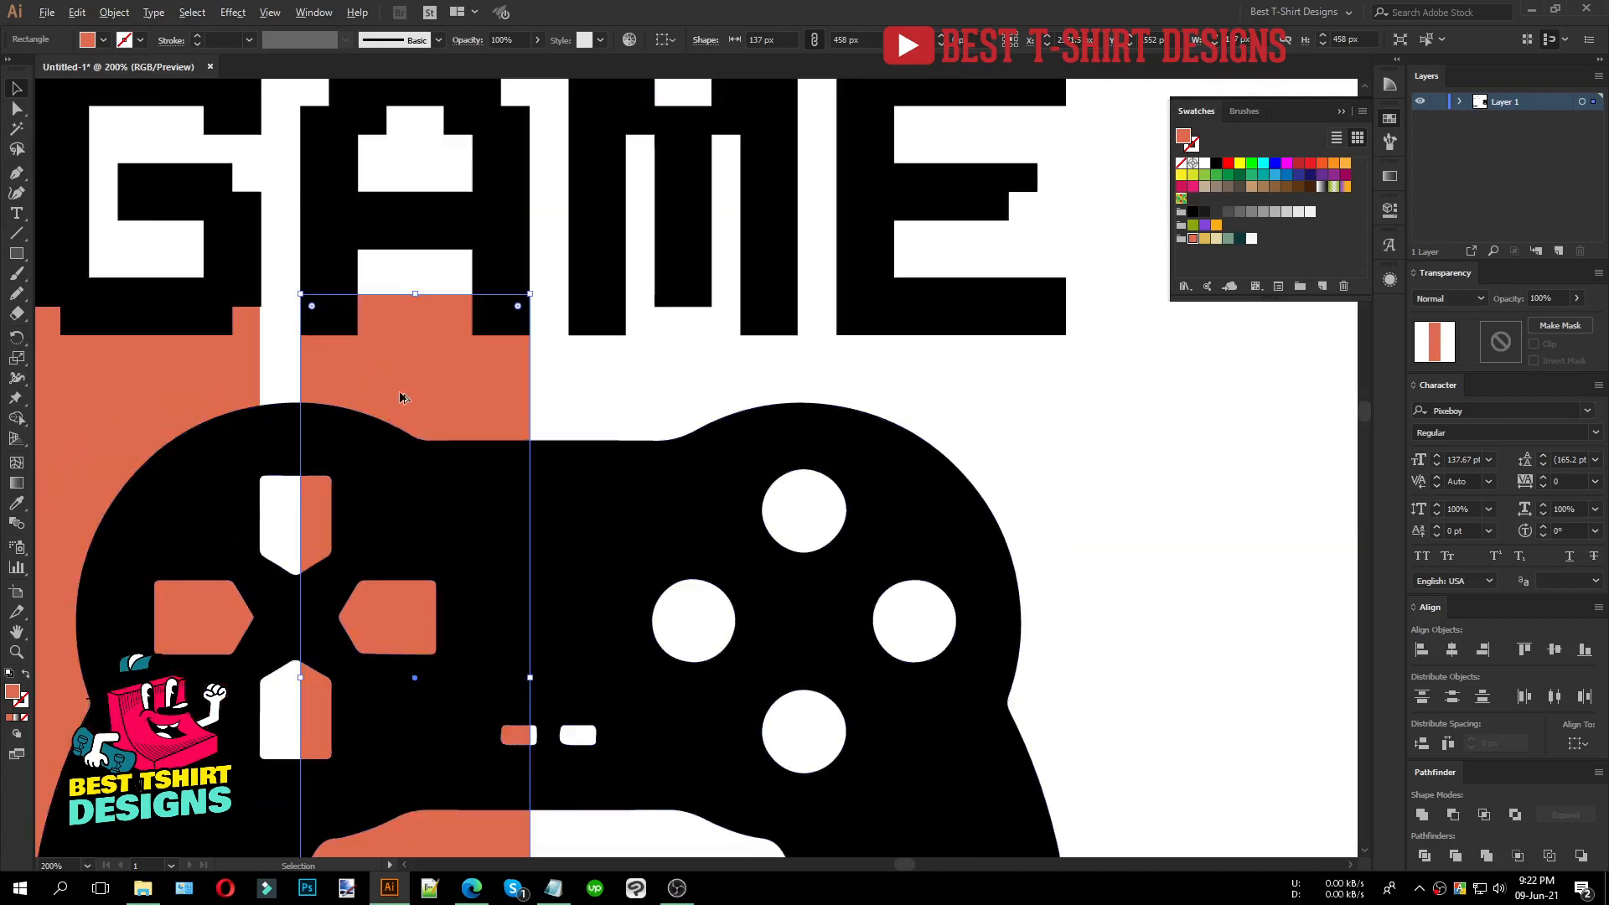
Step: Duplicate the 137 px stripe beneath the letters M and E
alt+drag(400, 397, 672, 411)
scroll(826, 324, up, 2)
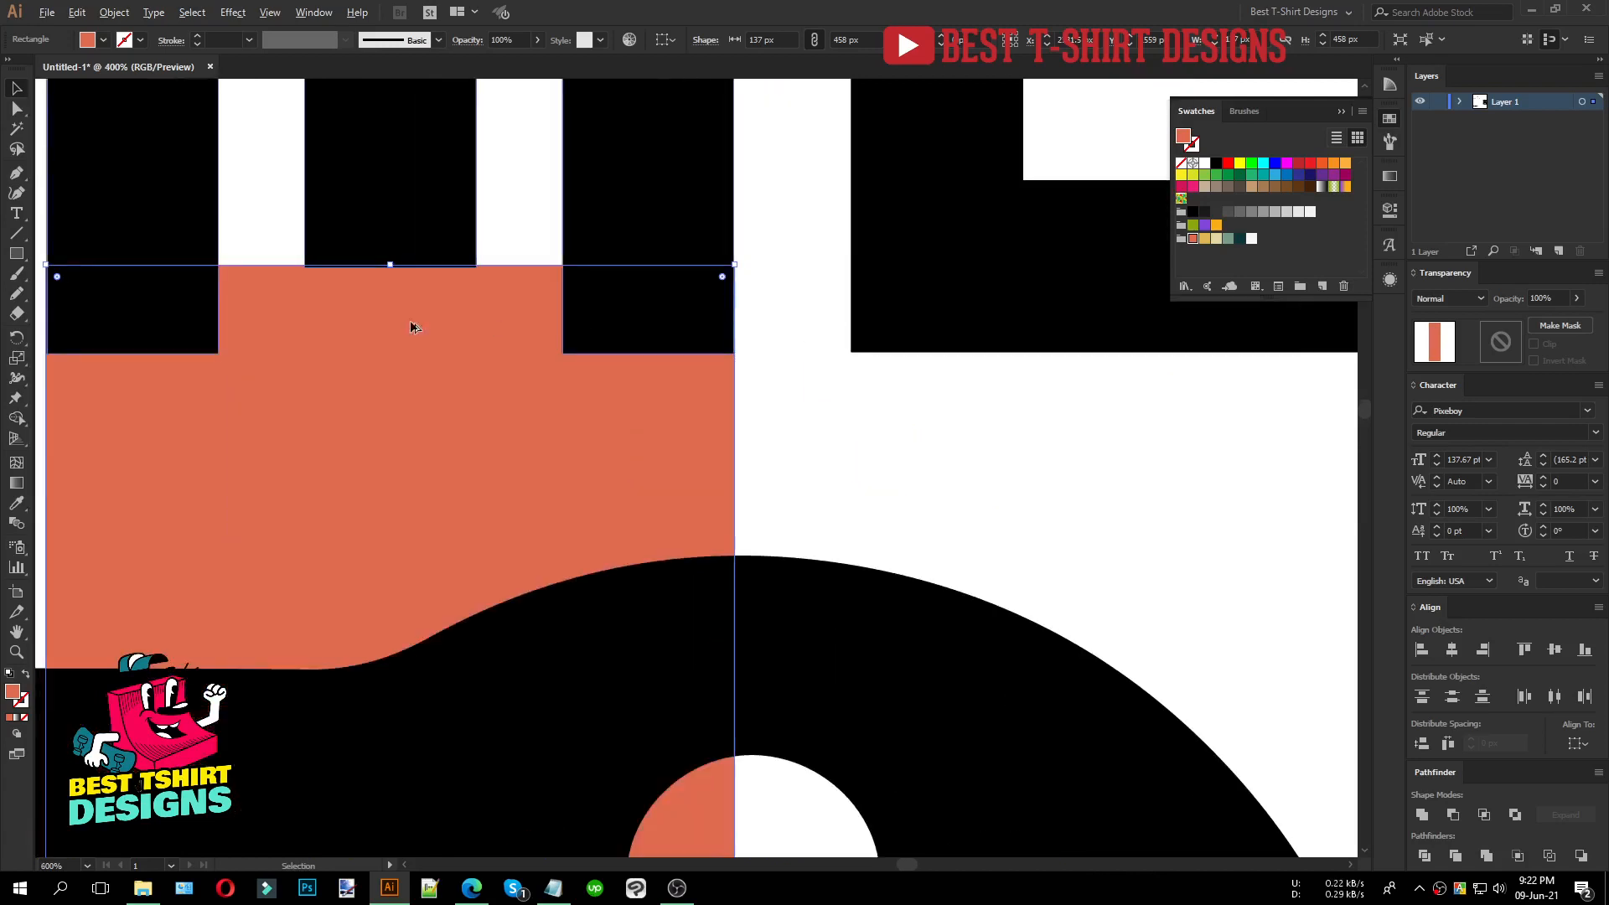
scroll(411, 326, down, 3)
alt+drag(358, 385, 557, 394)
scroll(557, 394, down, 2)
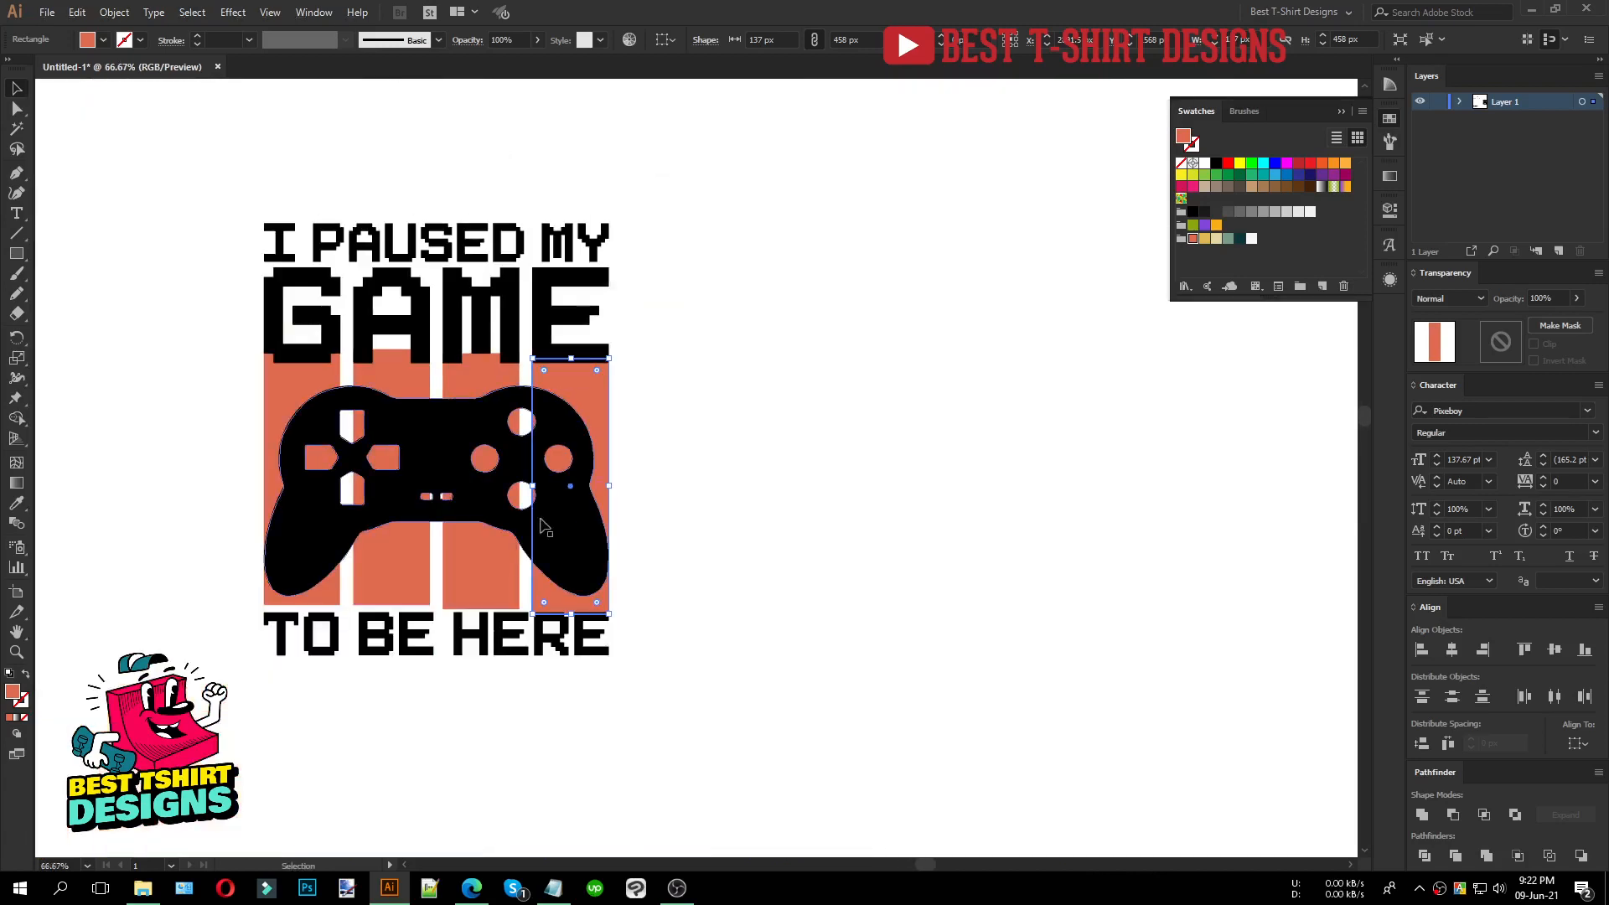
Step: Align the bottom edges of all four stripes and nudge them up slightly to clear the TO BE HERE line
shift+click(495, 571)
shift+click(403, 571)
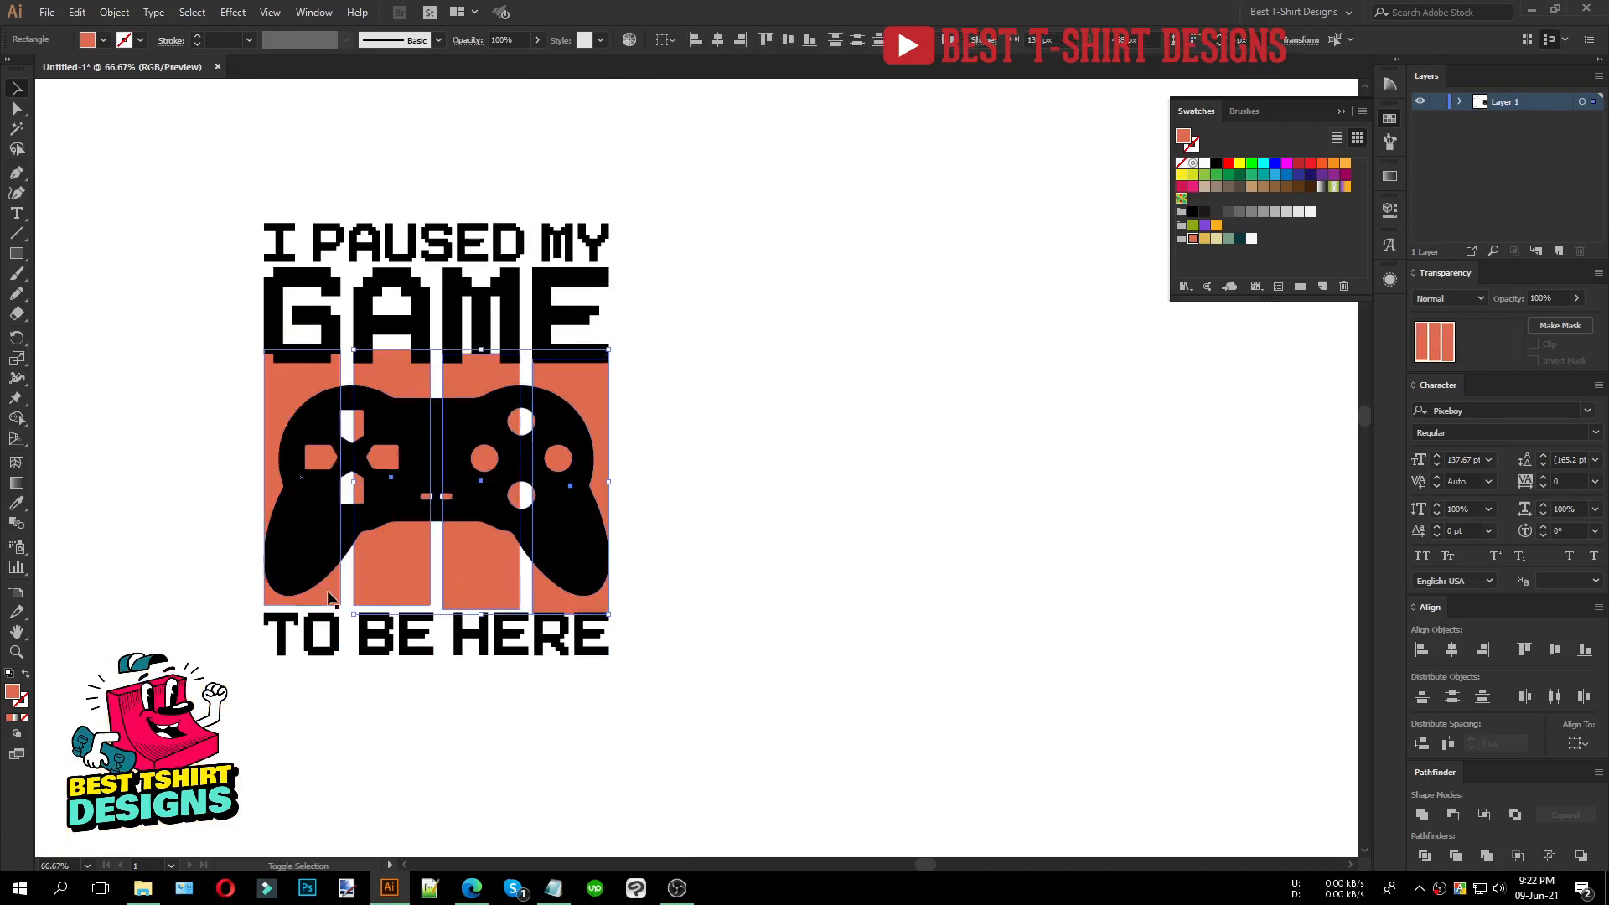
shift+click(329, 594)
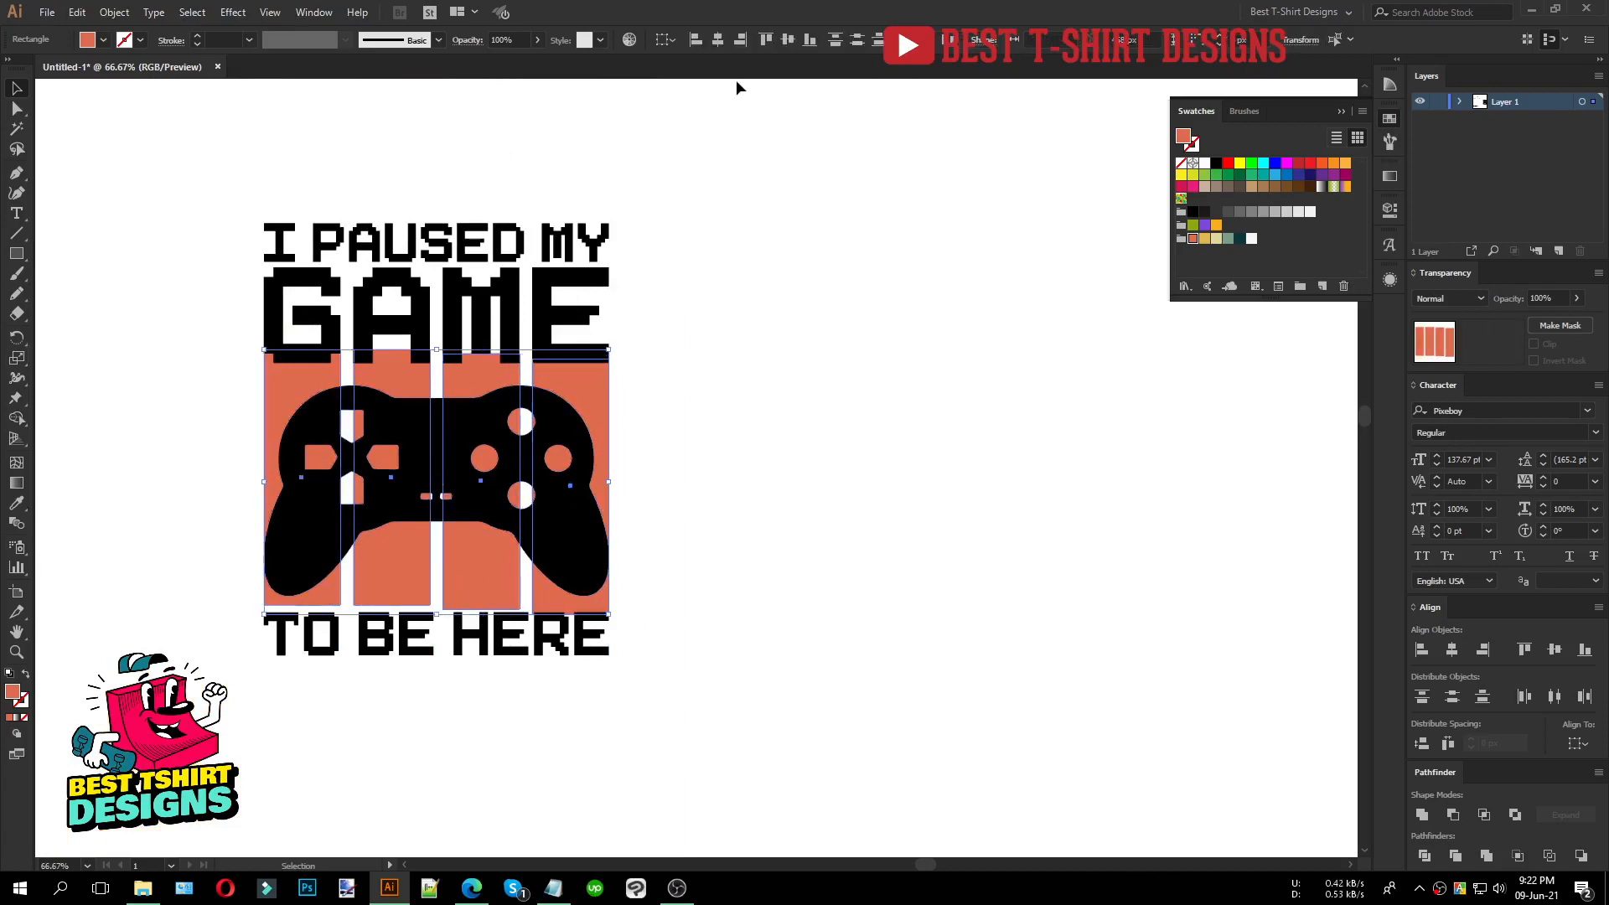
click(810, 39)
key(Up)
key(Up)
key(Up)
key(Up)
key(Up)
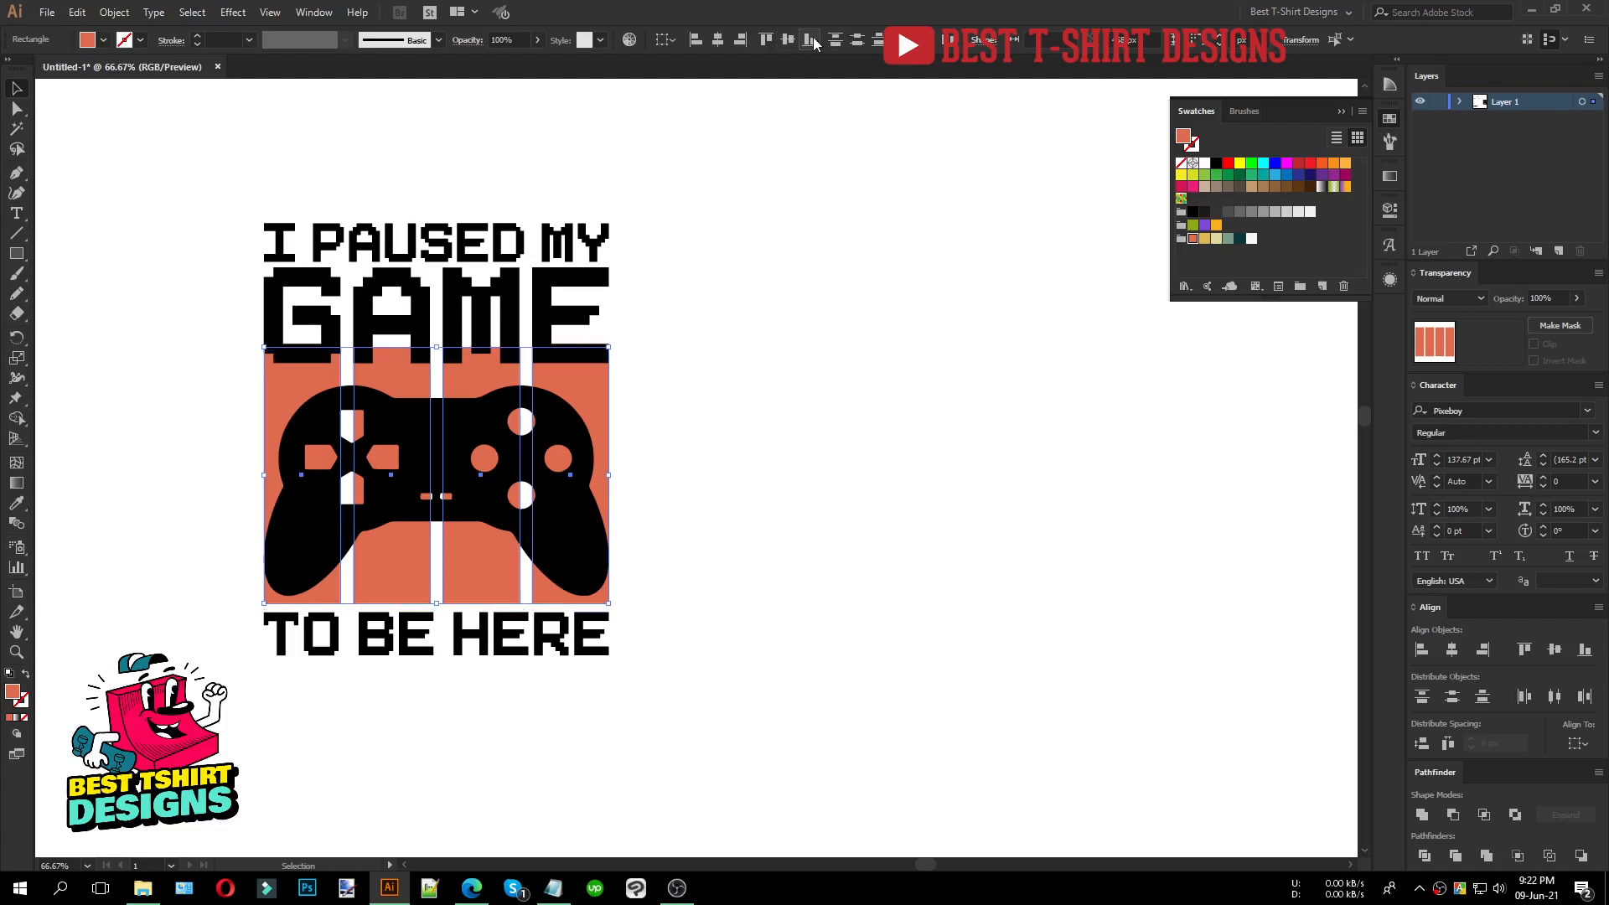
click(683, 374)
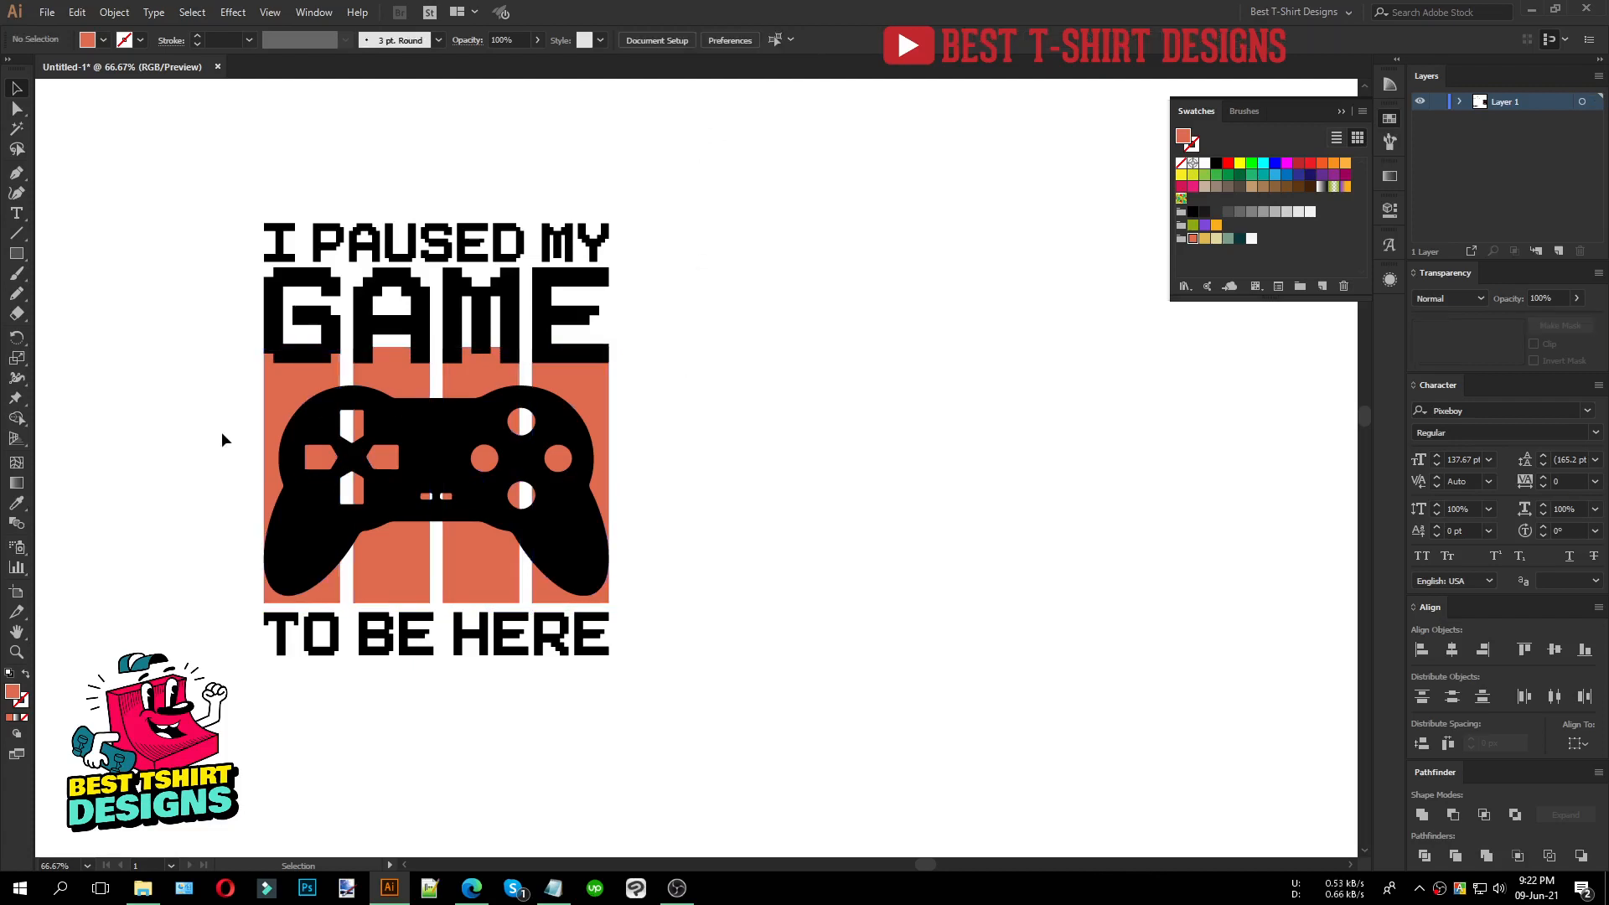
Step: Recolour the stripes beneath A, M and E with the palette group's yellow, green and cream swatches respectively
scroll(222, 431, up, 1)
click(508, 353)
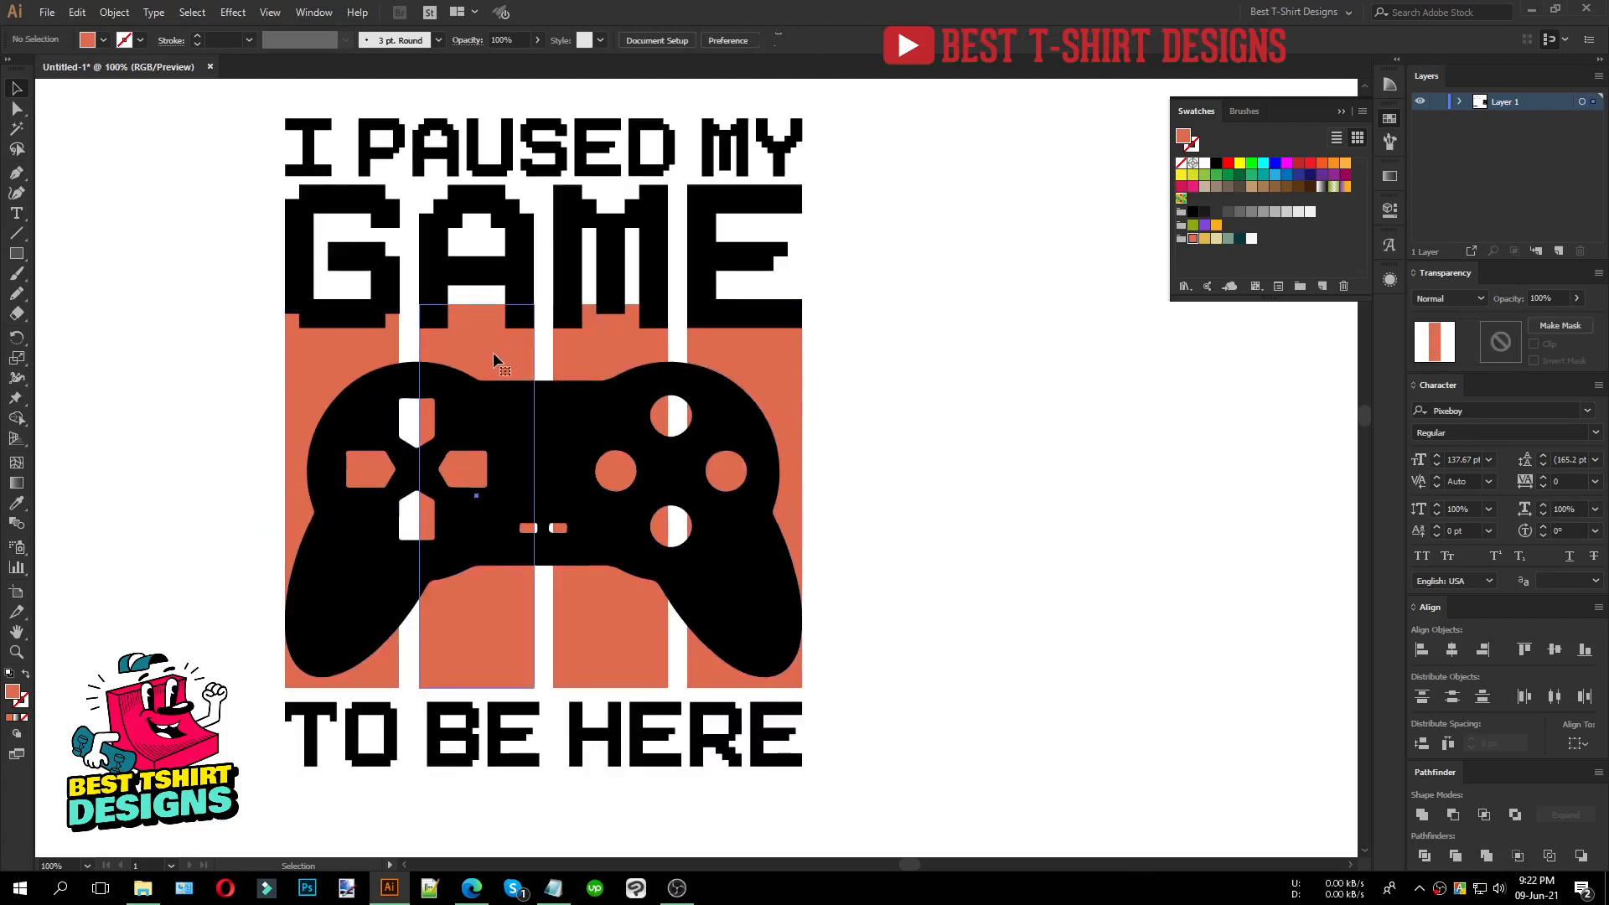
click(1205, 239)
click(625, 338)
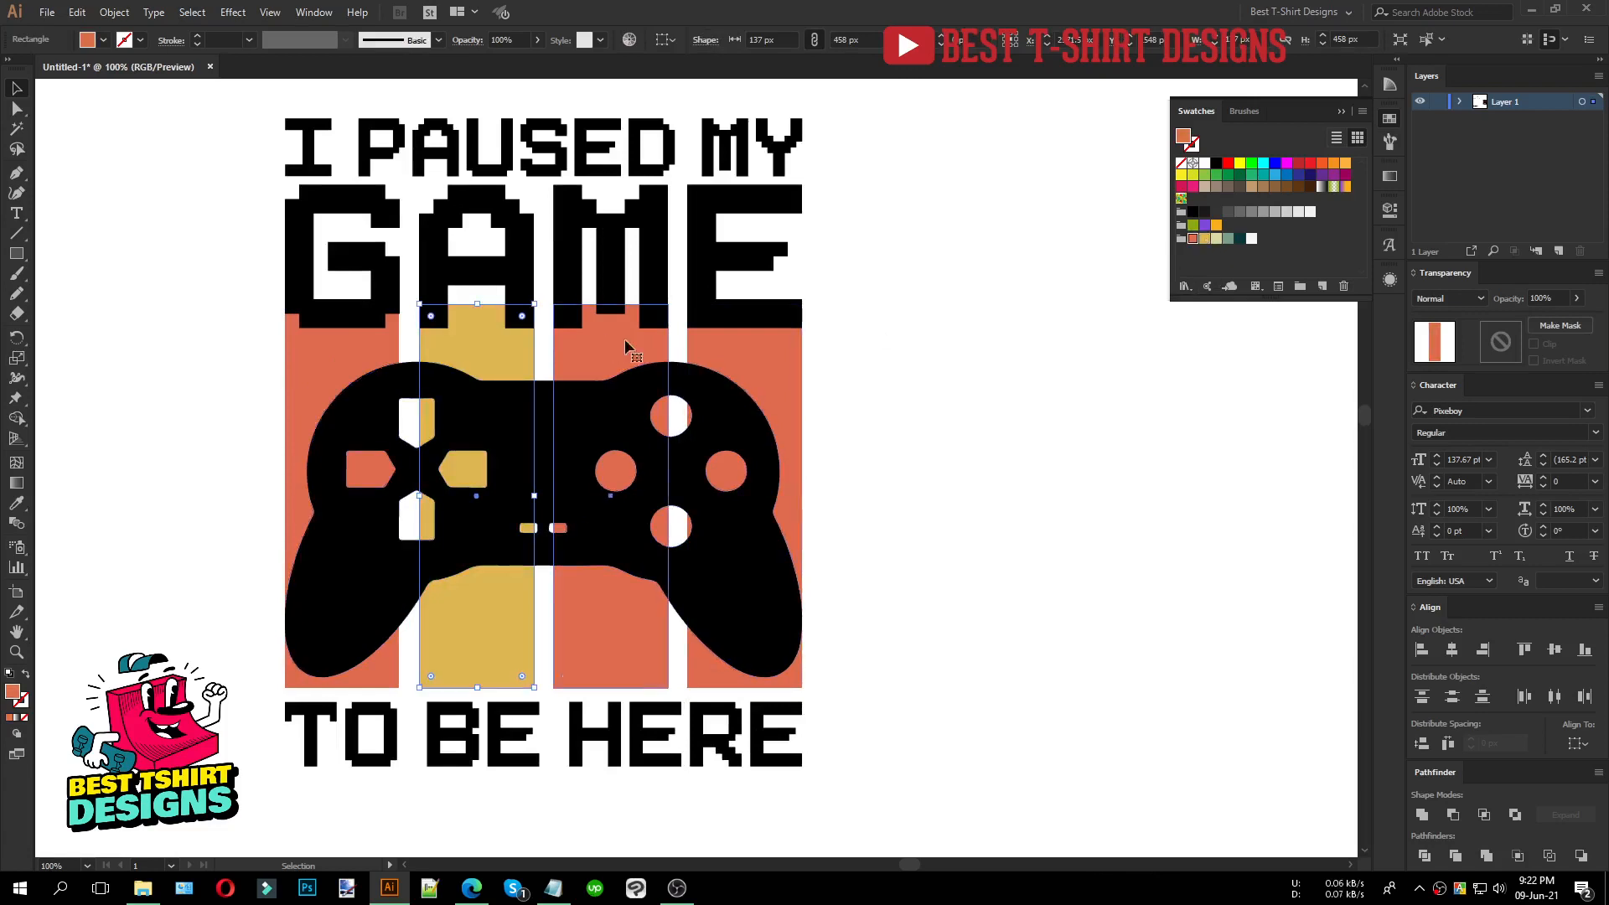
click(1228, 240)
click(751, 362)
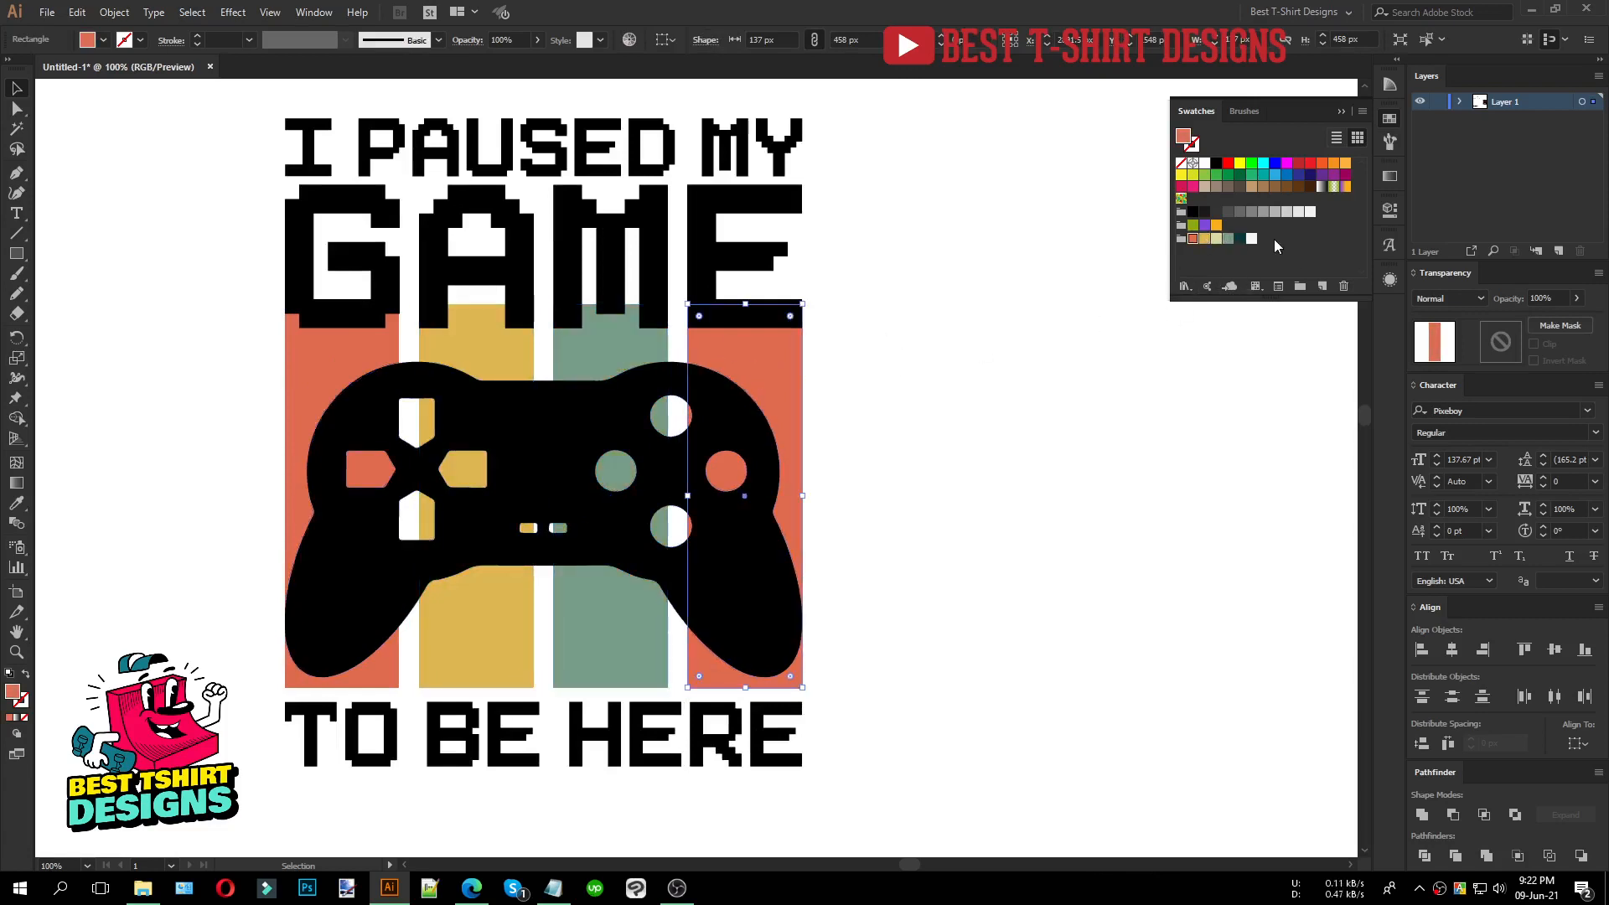
click(1216, 239)
click(963, 455)
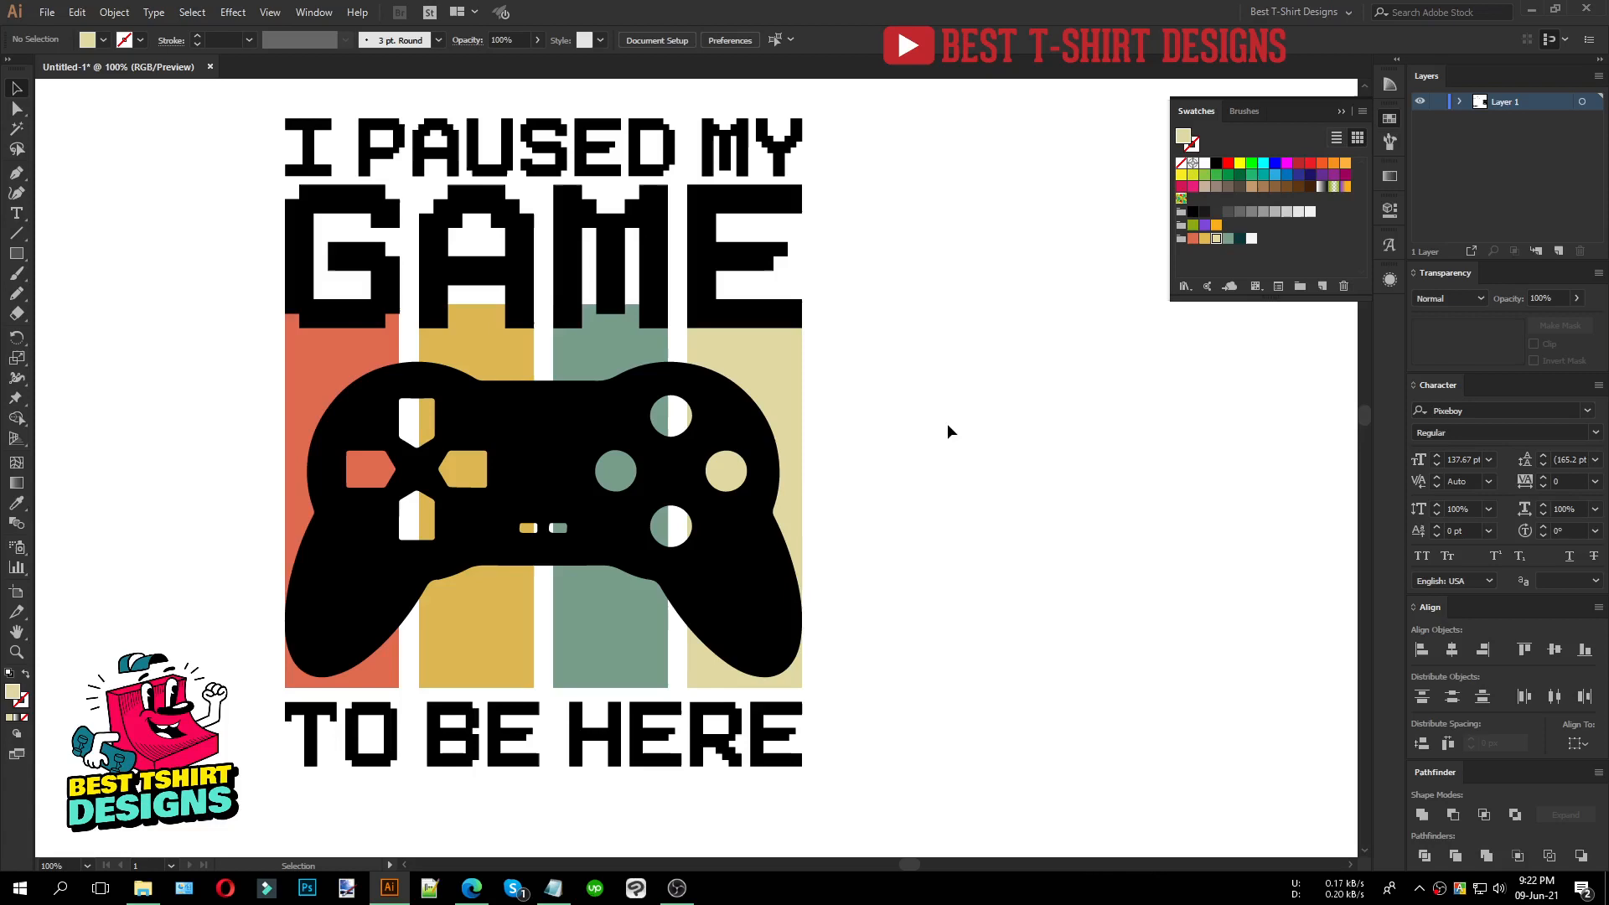
Step: Recolour the letters G and A of GAME with the colours sampled from the orange-red and yellow stripes beneath them
double_click(388, 285)
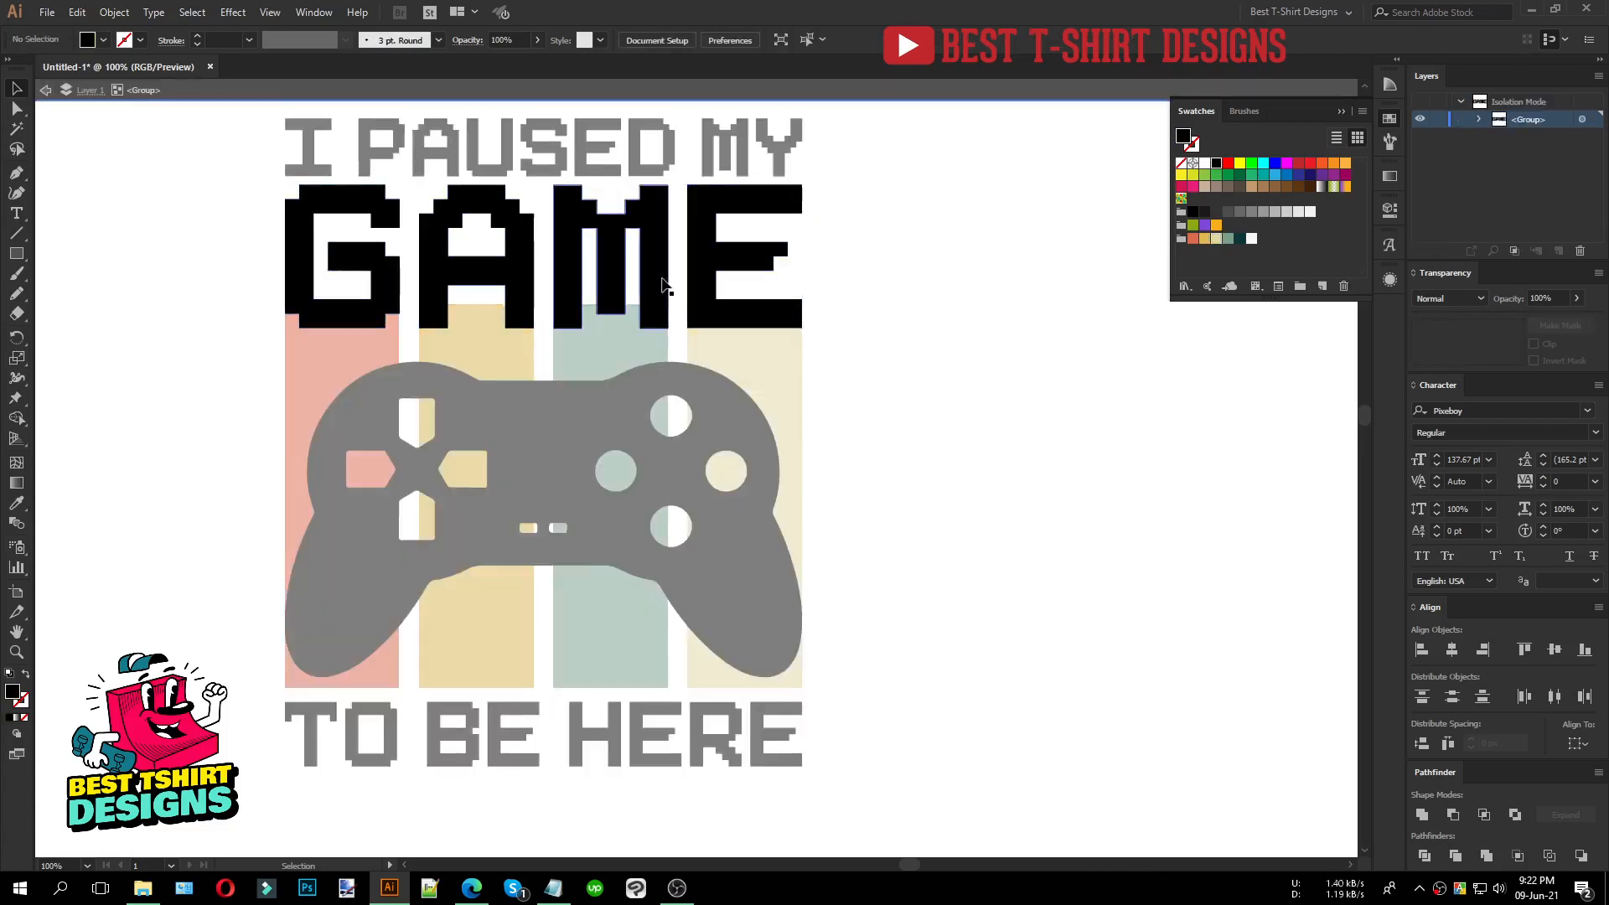
click(376, 290)
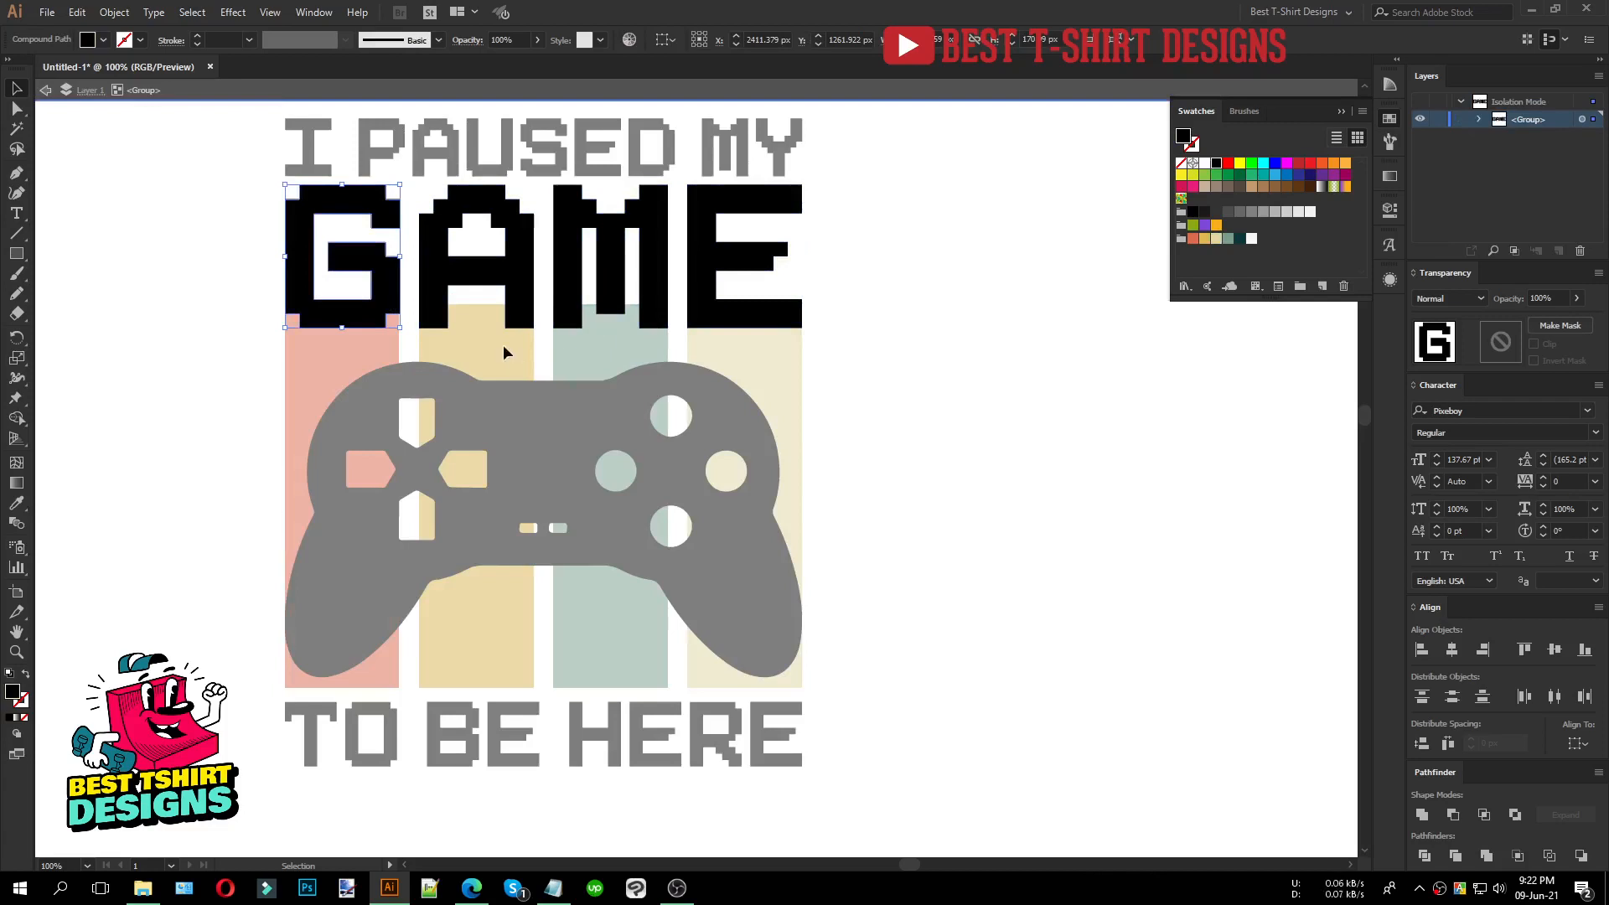
key(i)
click(380, 336)
key(v)
click(455, 281)
key(i)
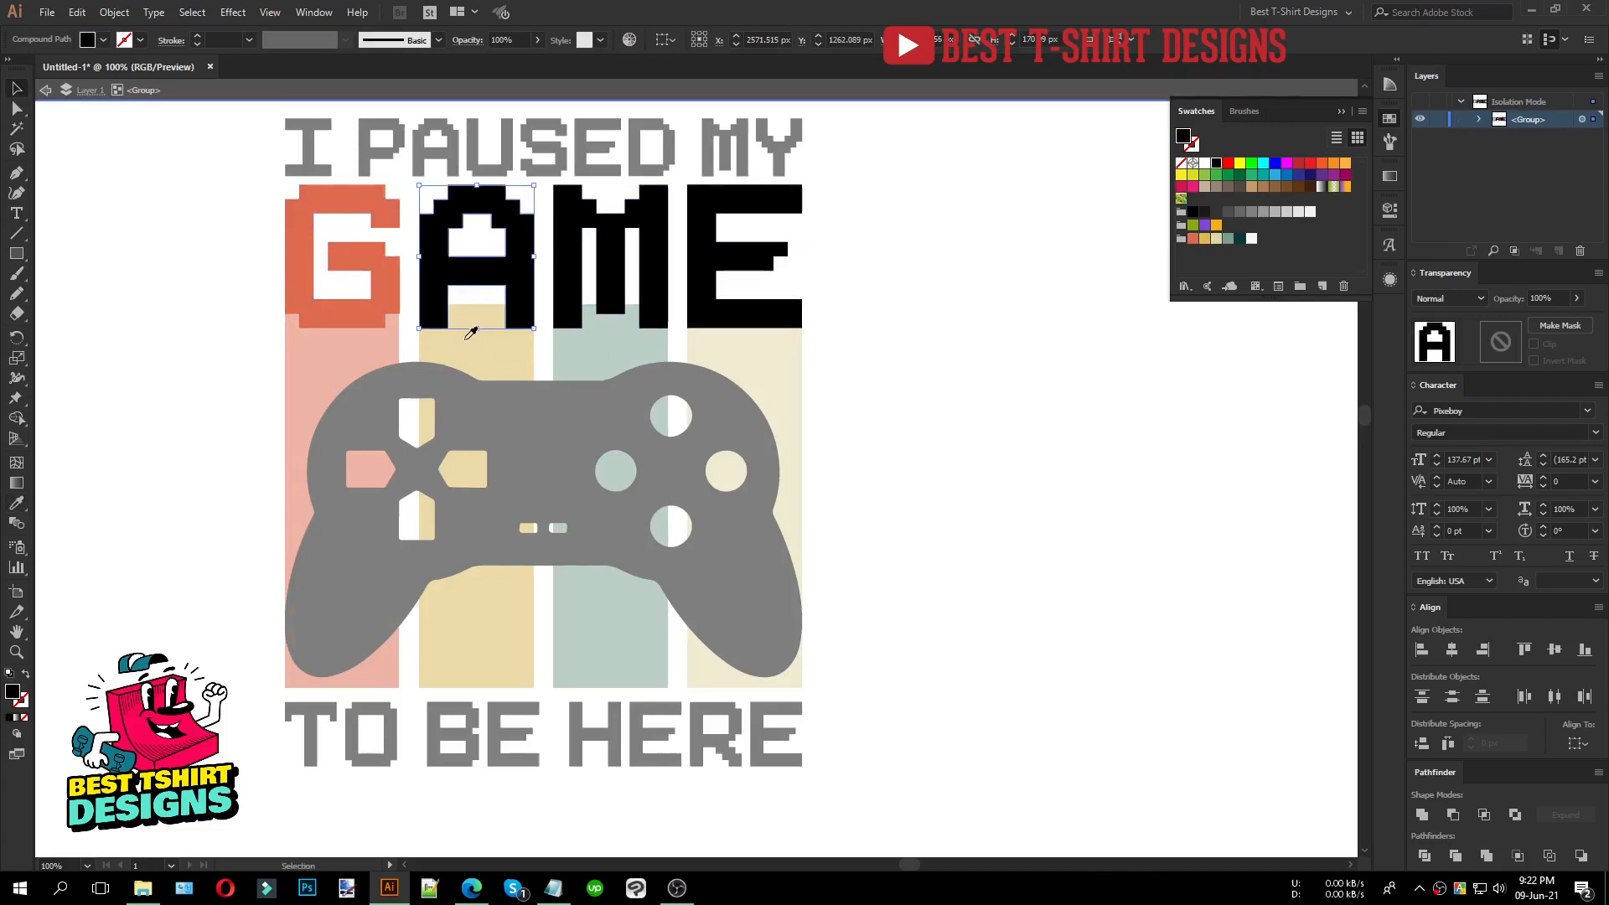
click(471, 333)
Step: Recolour the letters M and E with the colours sampled from the green and cream stripes, and leave the text group
key(v)
click(616, 289)
key(i)
click(627, 345)
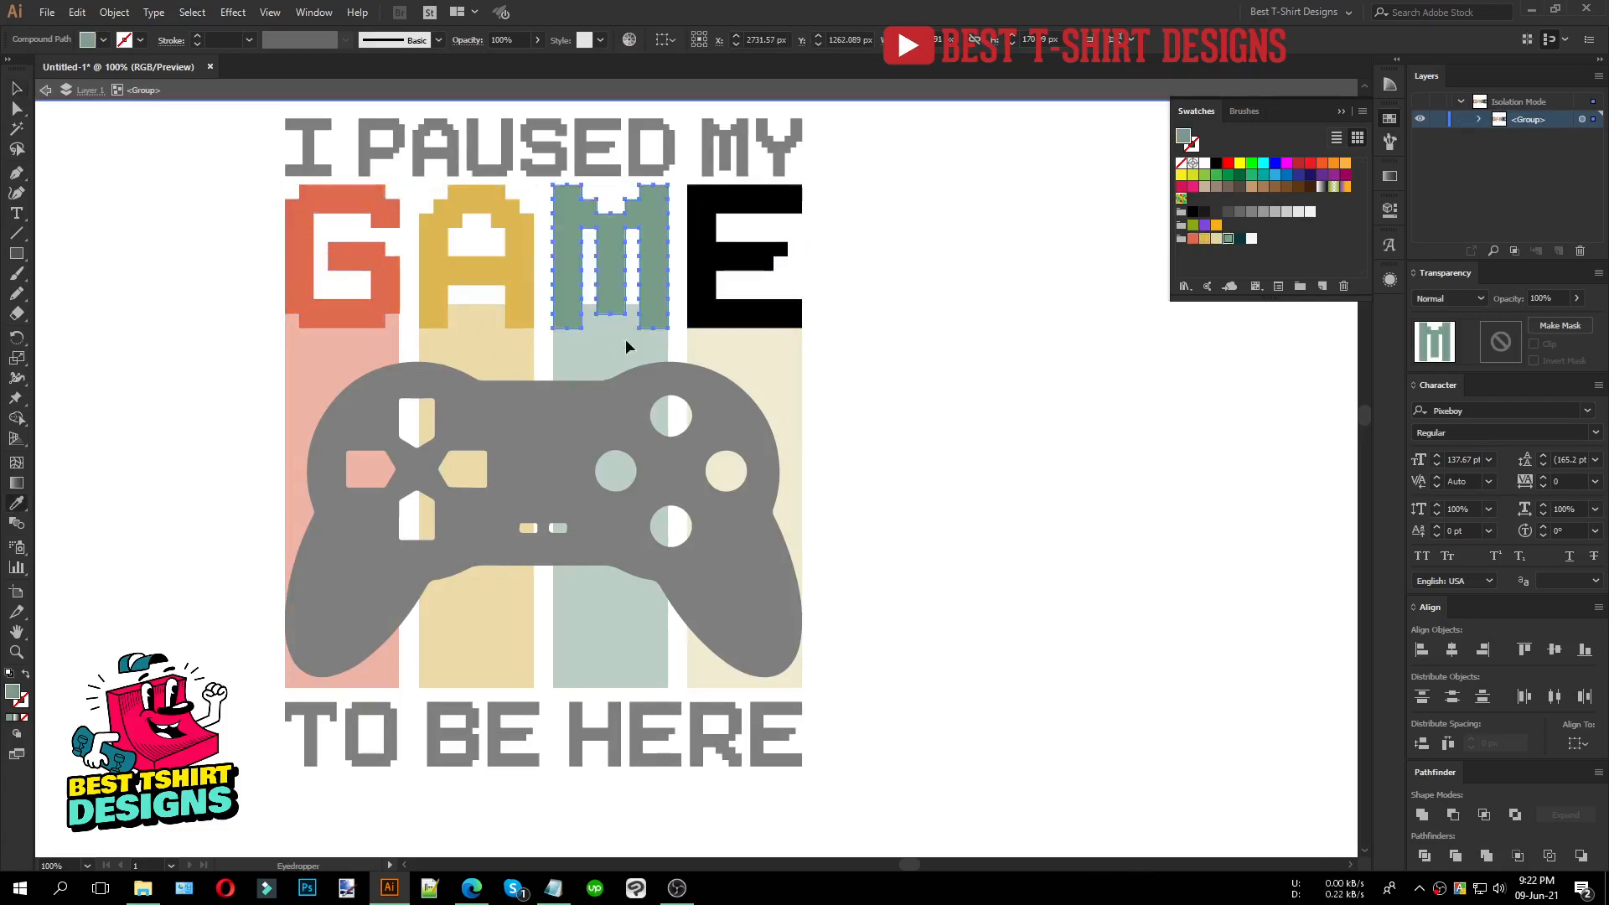
key(v)
click(734, 320)
key(i)
click(748, 352)
key(v)
double_click(898, 370)
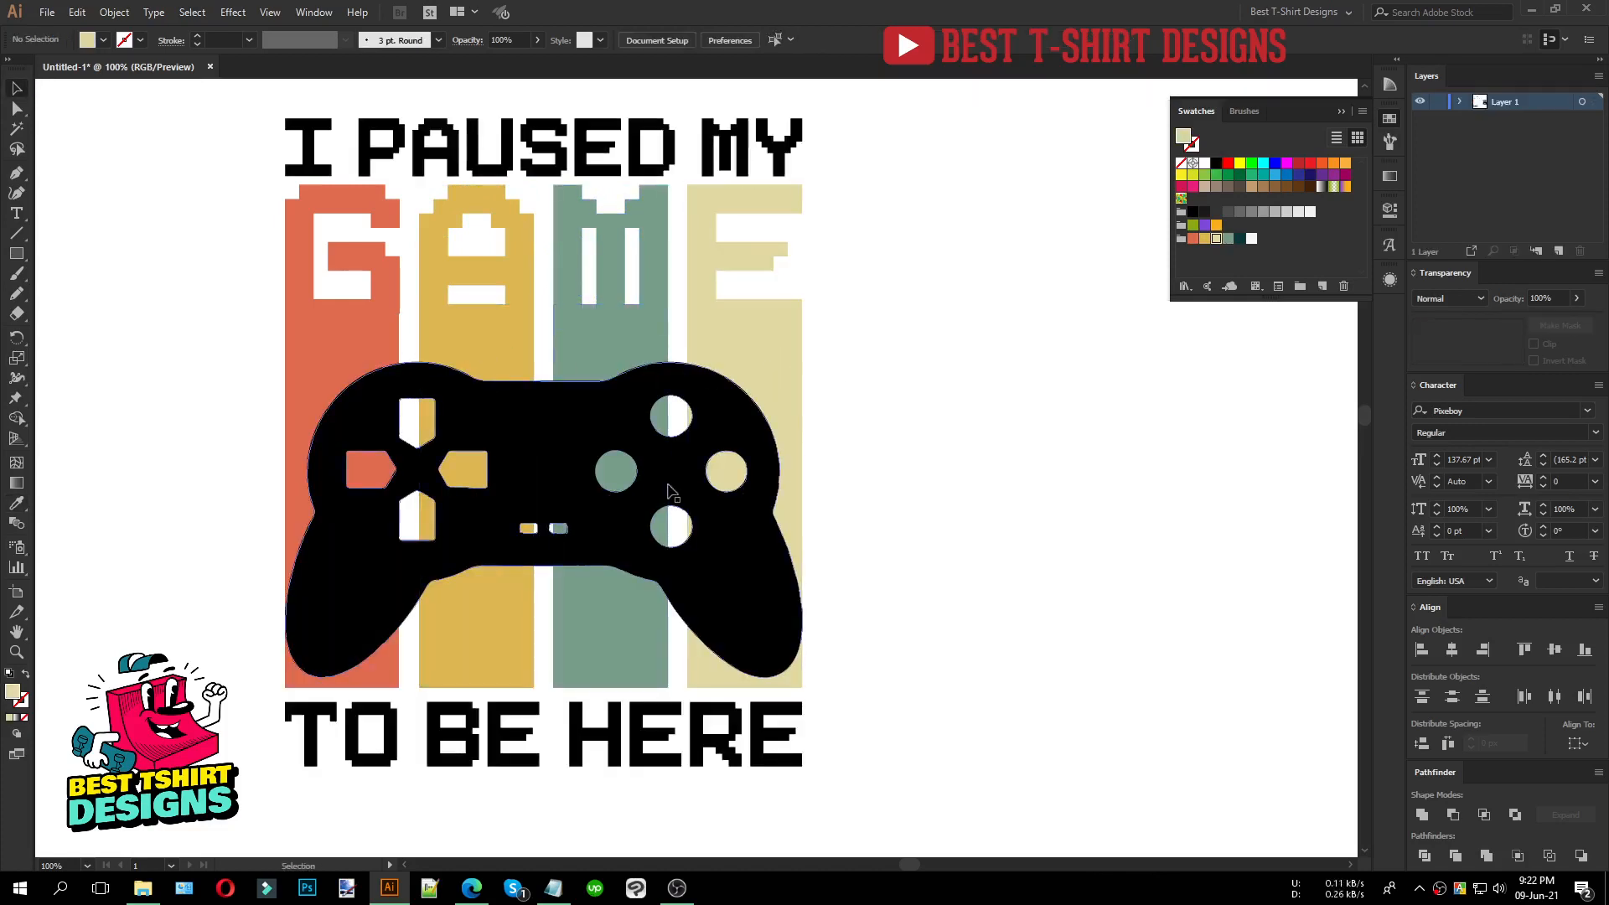
scroll(454, 317, down, 1)
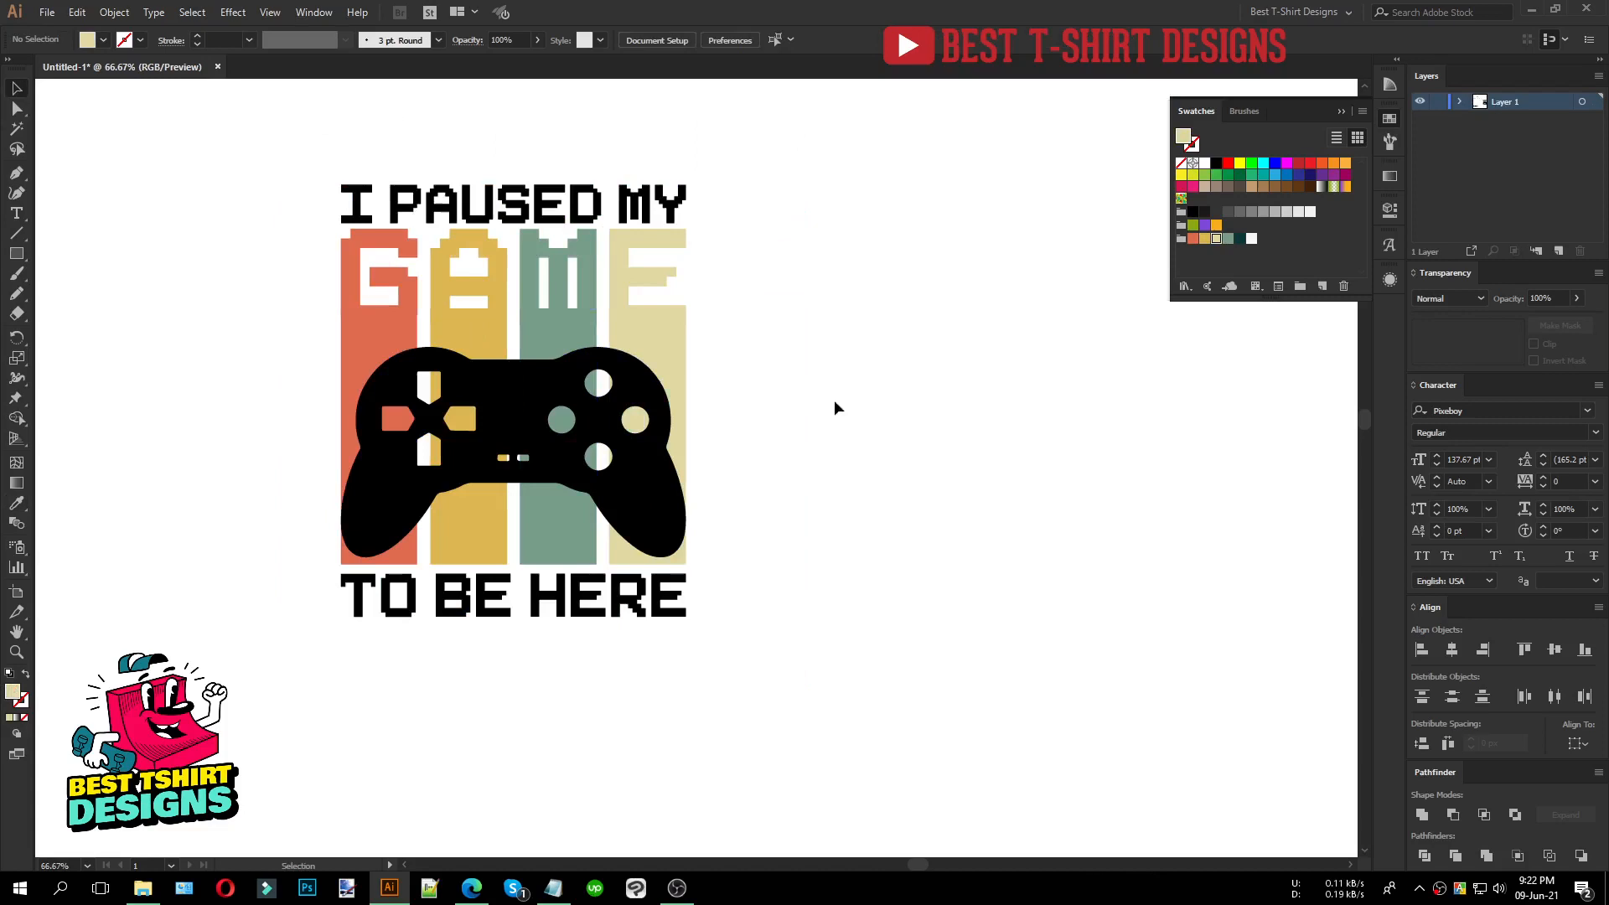
Step: Recolour the I PAUSED MY line with the cream stripe's colour and the TO BE HERE line with the orange-red stripe's colour
click(597, 204)
key(i)
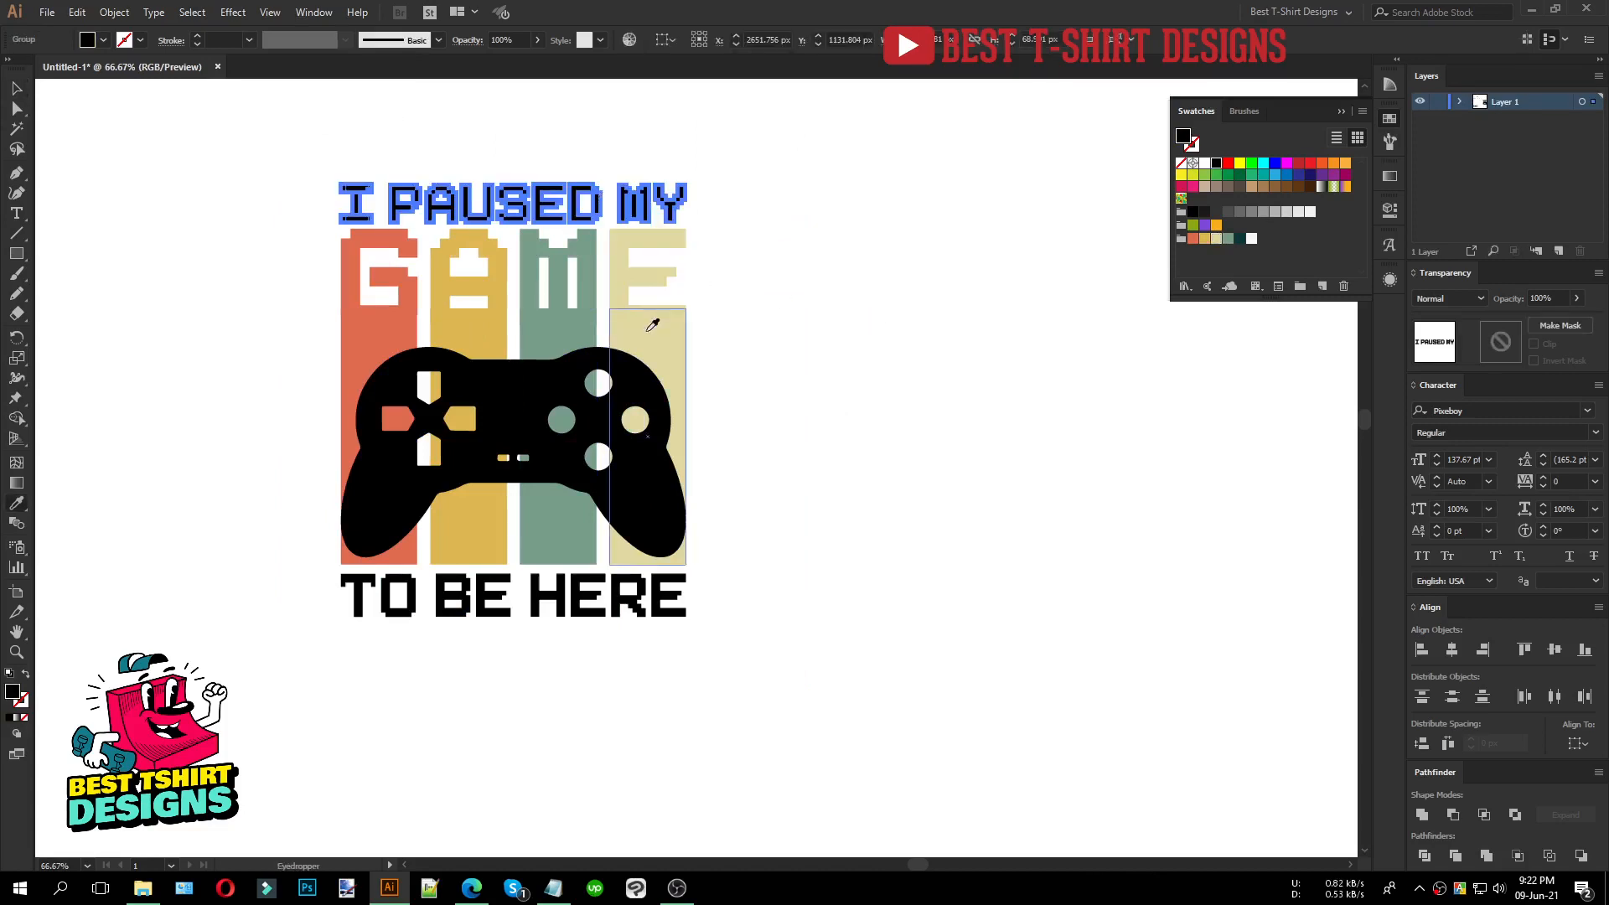
click(635, 557)
key(v)
click(620, 591)
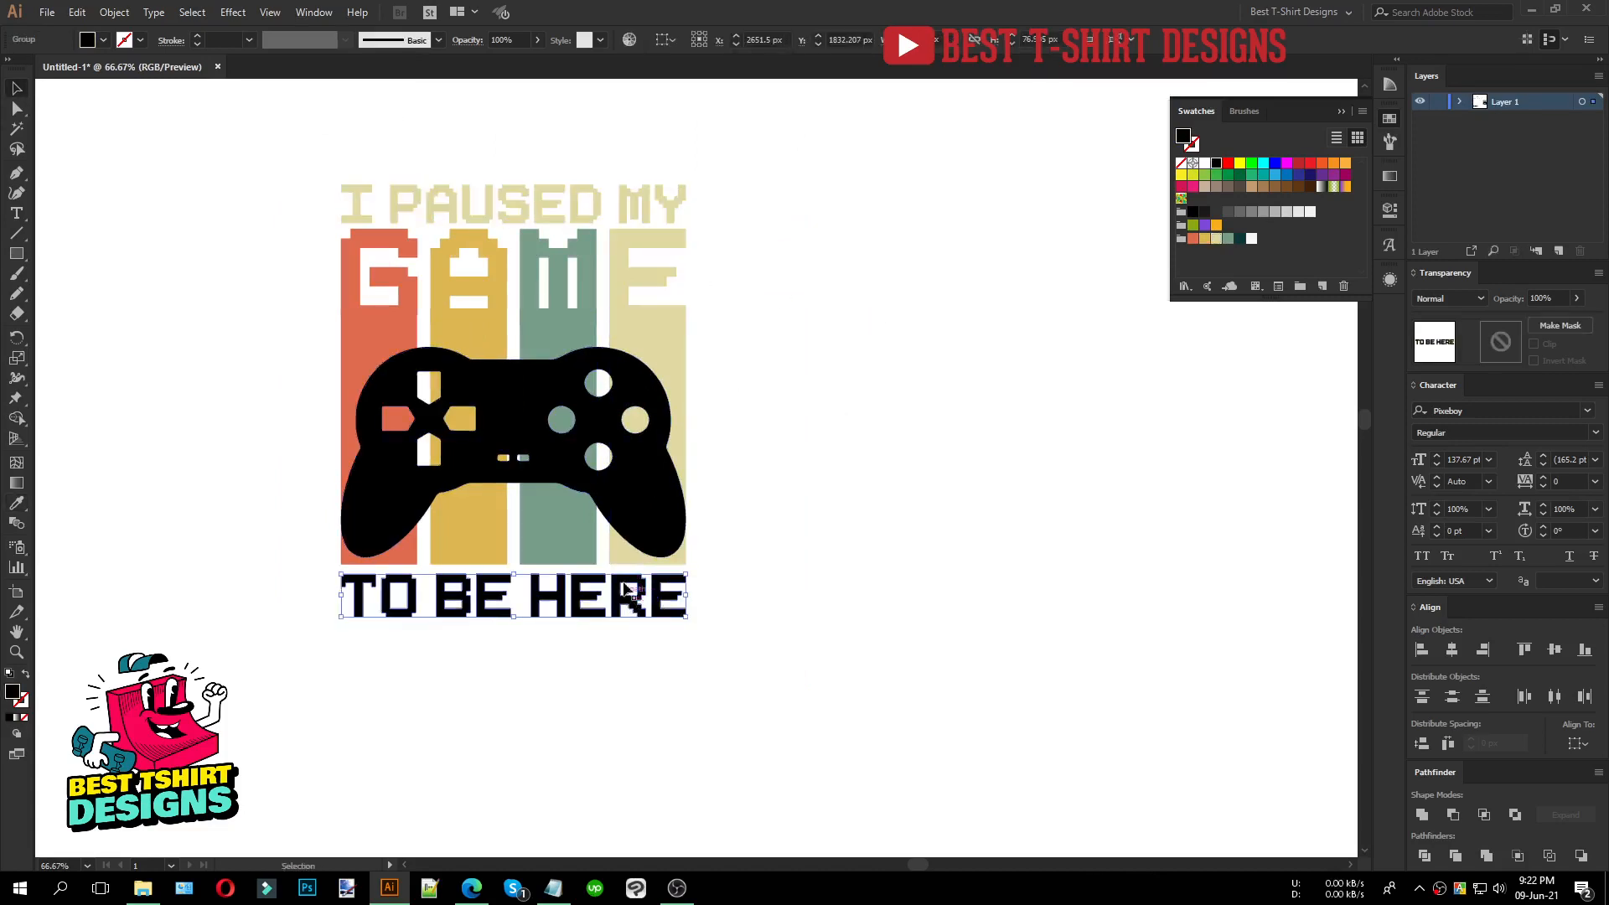
key(i)
click(351, 524)
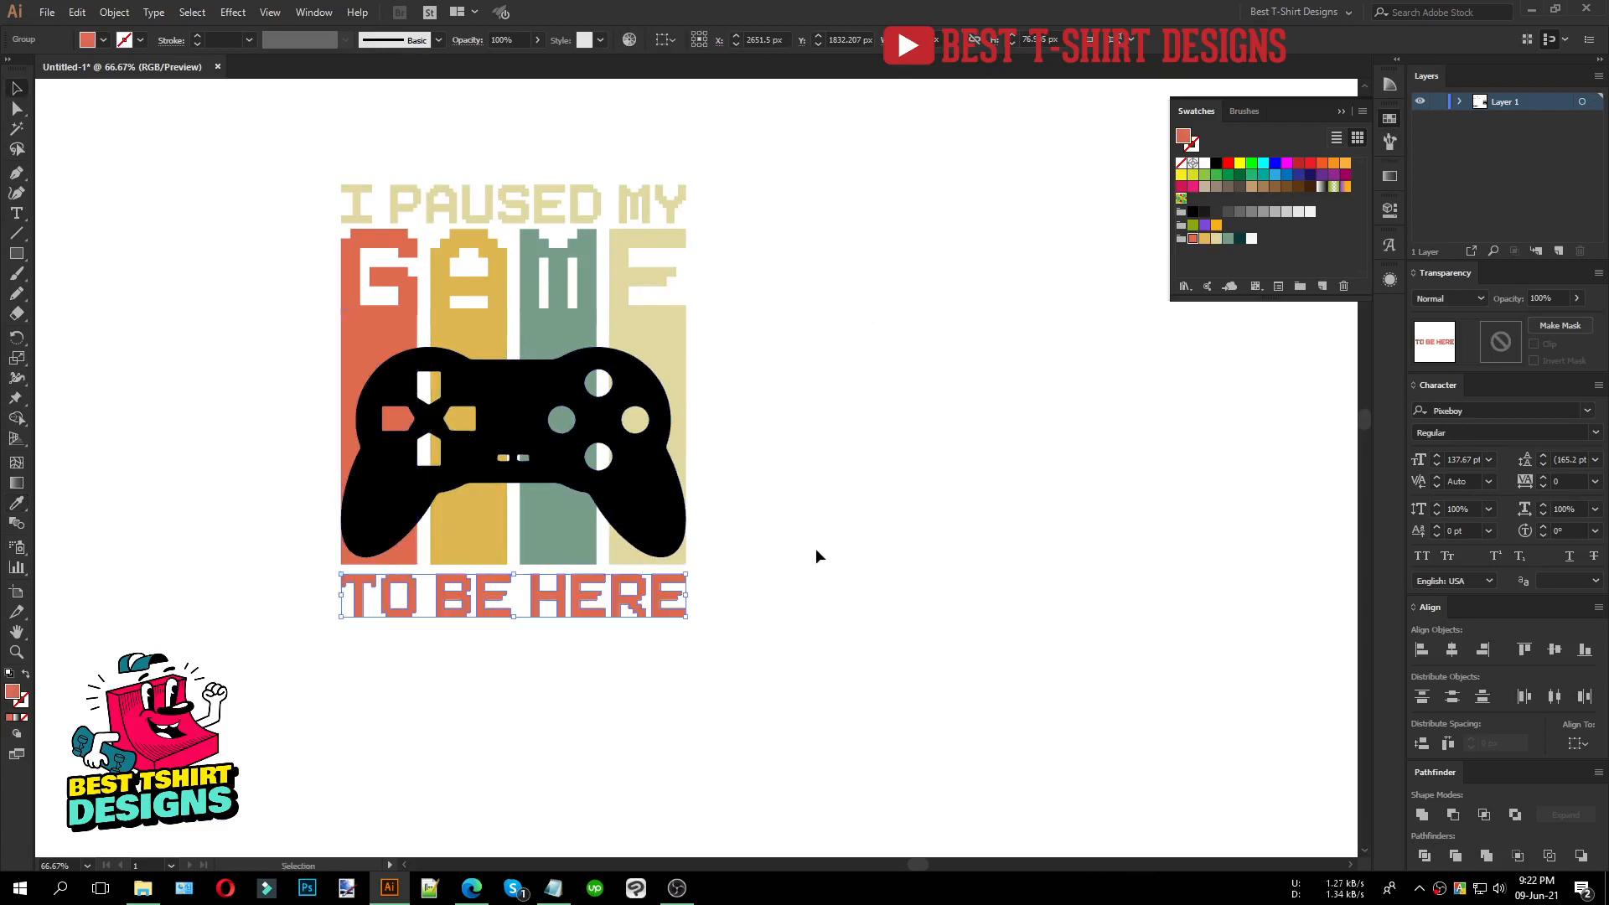
key(v)
click(817, 548)
scroll(401, 347, up, 1)
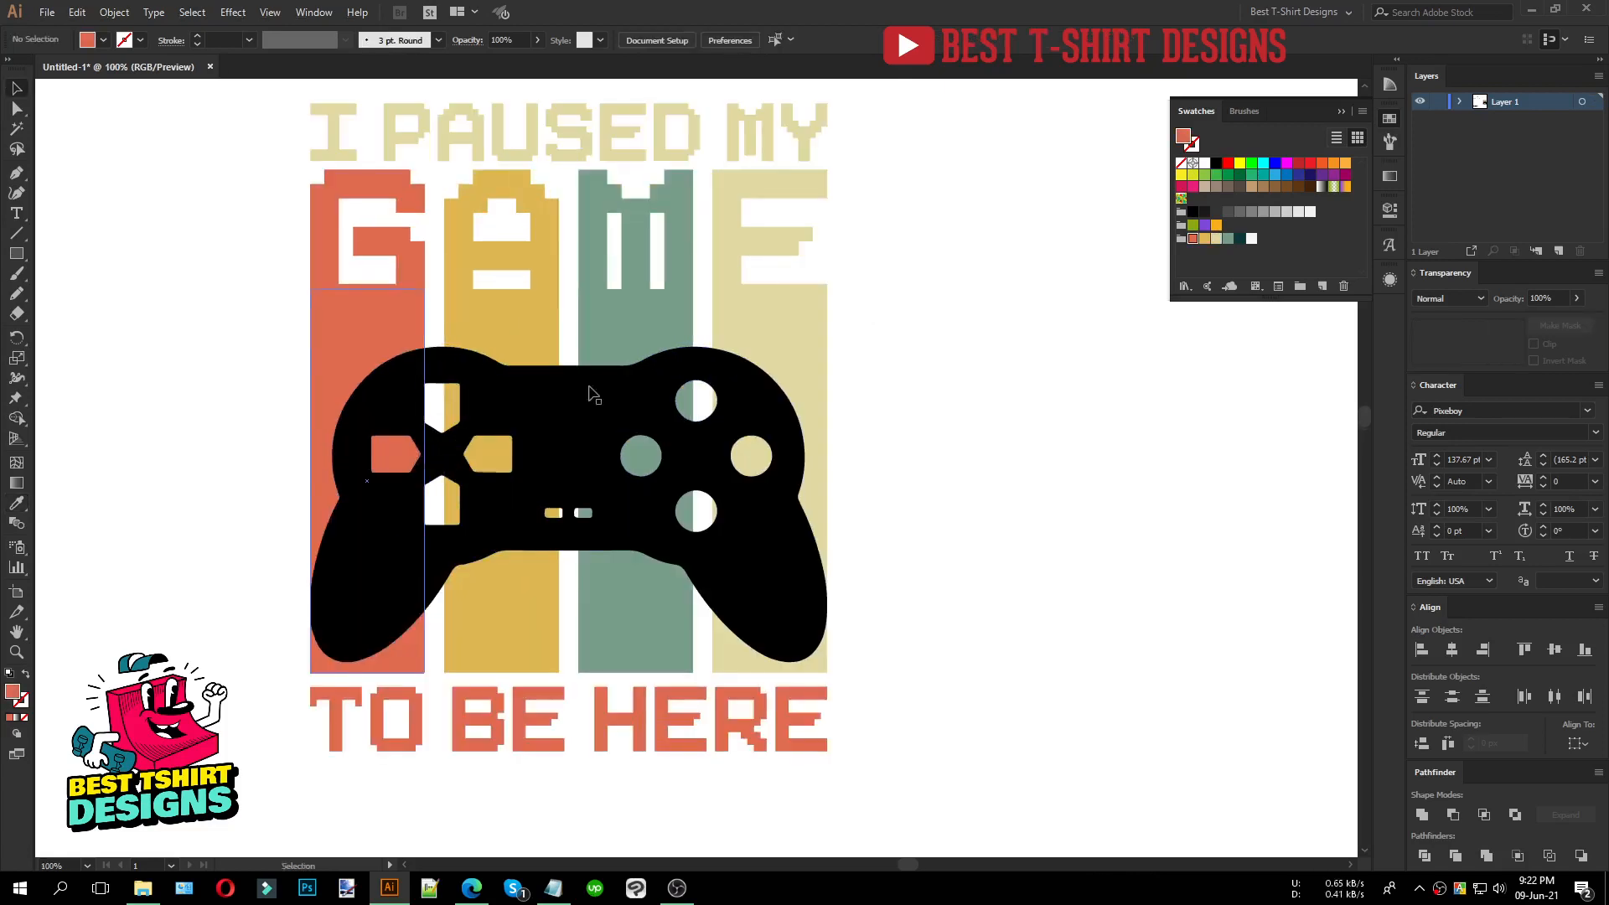
Step: Scale the controller down slightly about its centre and move it up closer to the word GAME
click(599, 433)
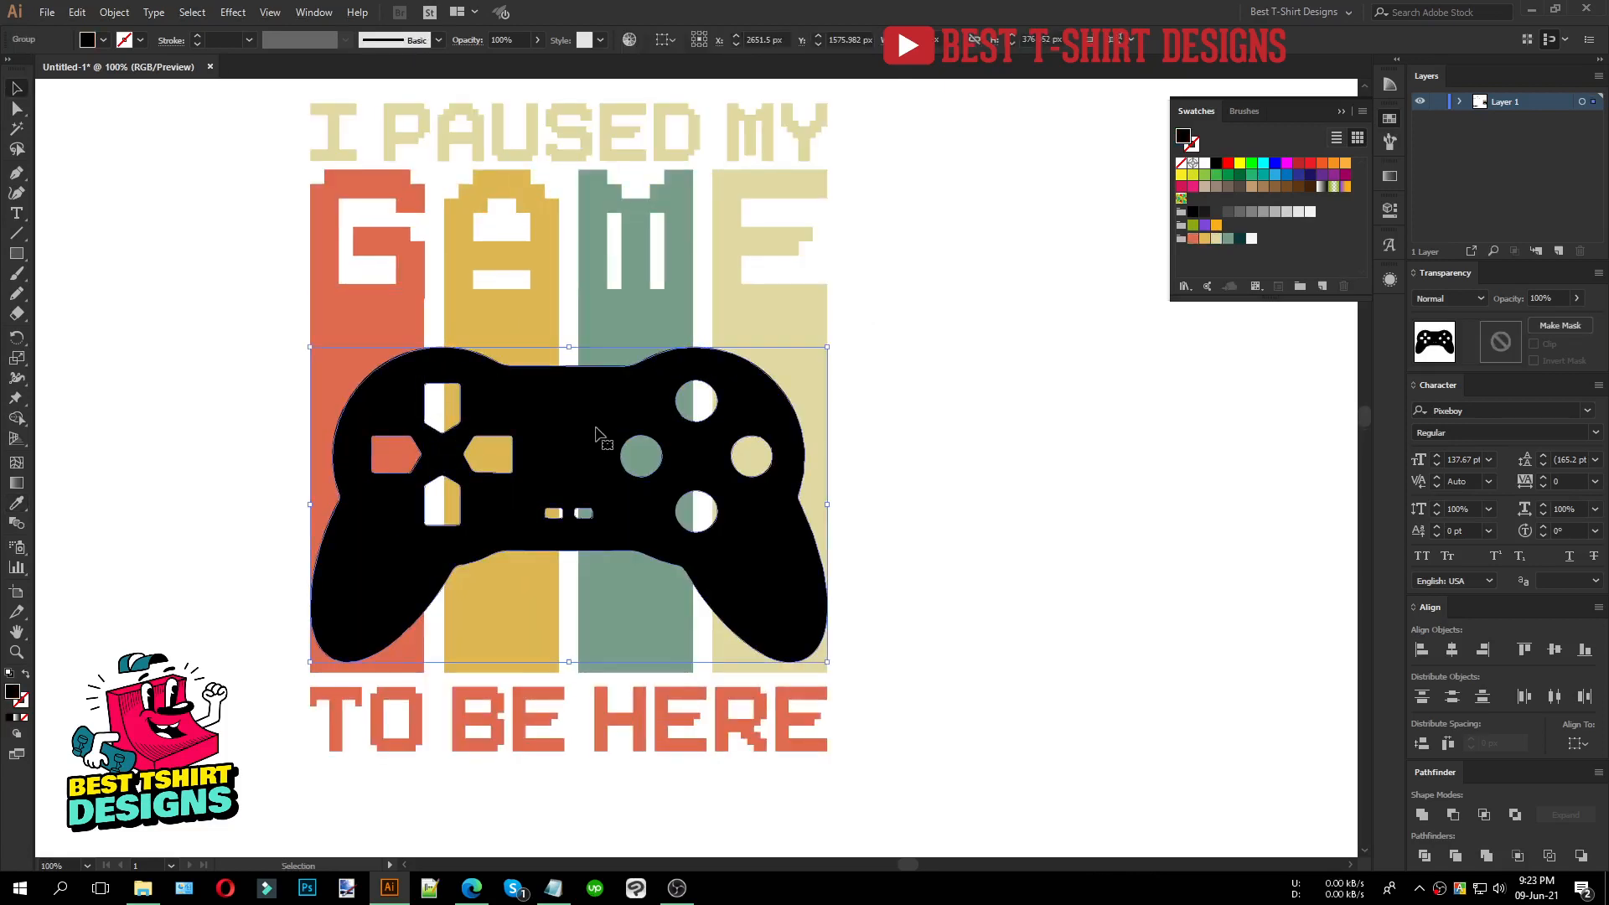
drag(828, 507, 819, 506)
key(shift+Up)
key(shift+Up)
key(shift+Up)
key(shift+Up)
key(shift+Up)
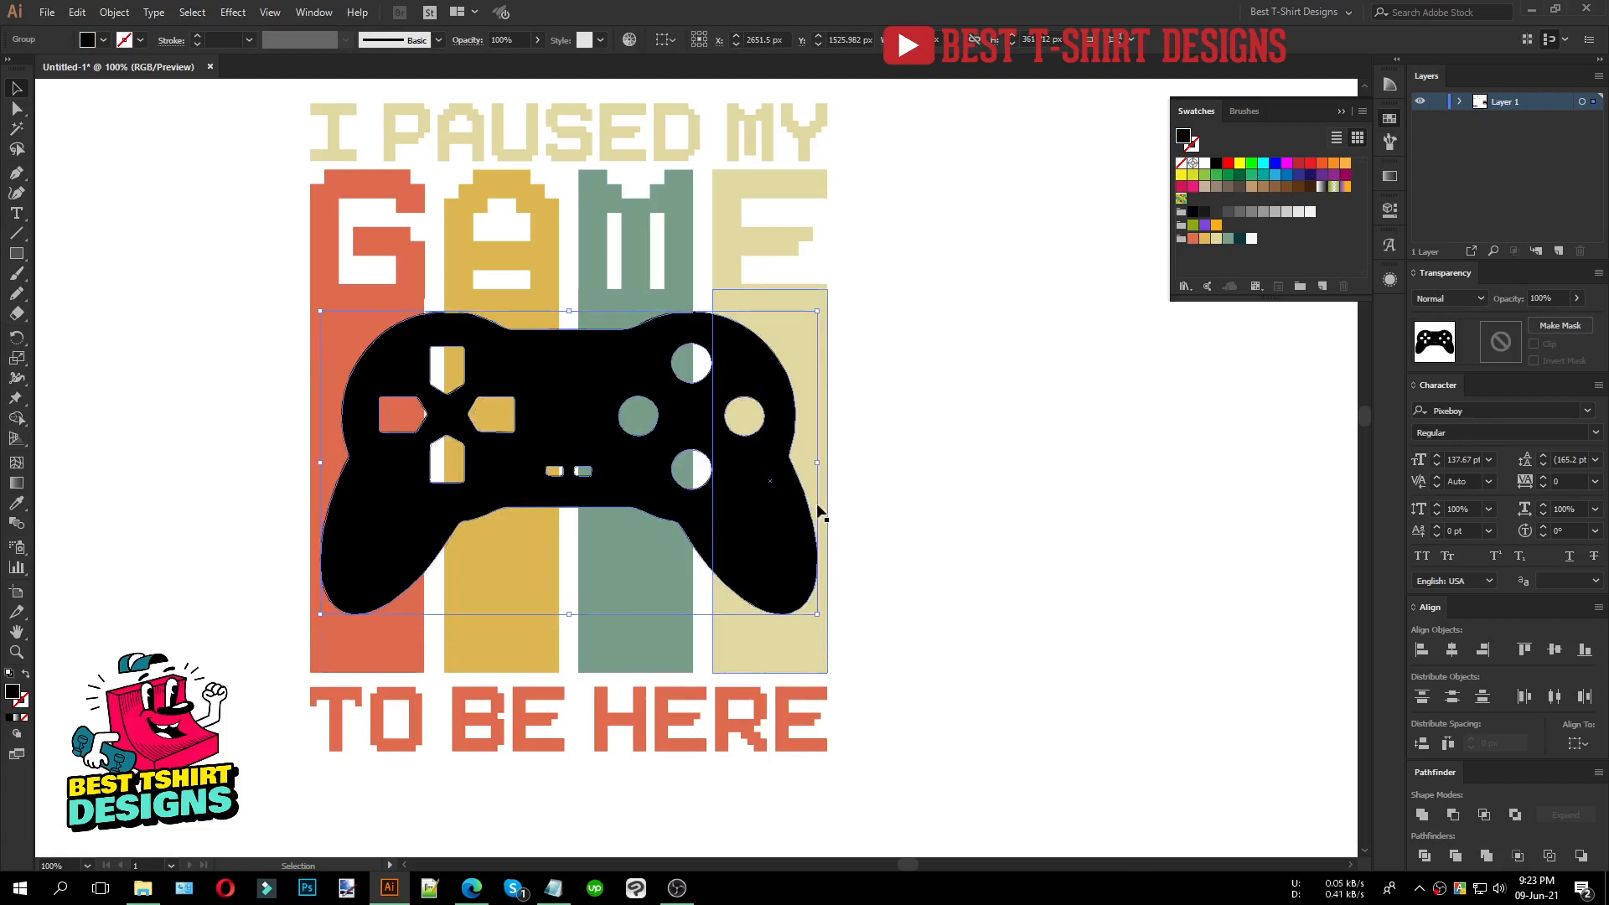
key(shift+Down)
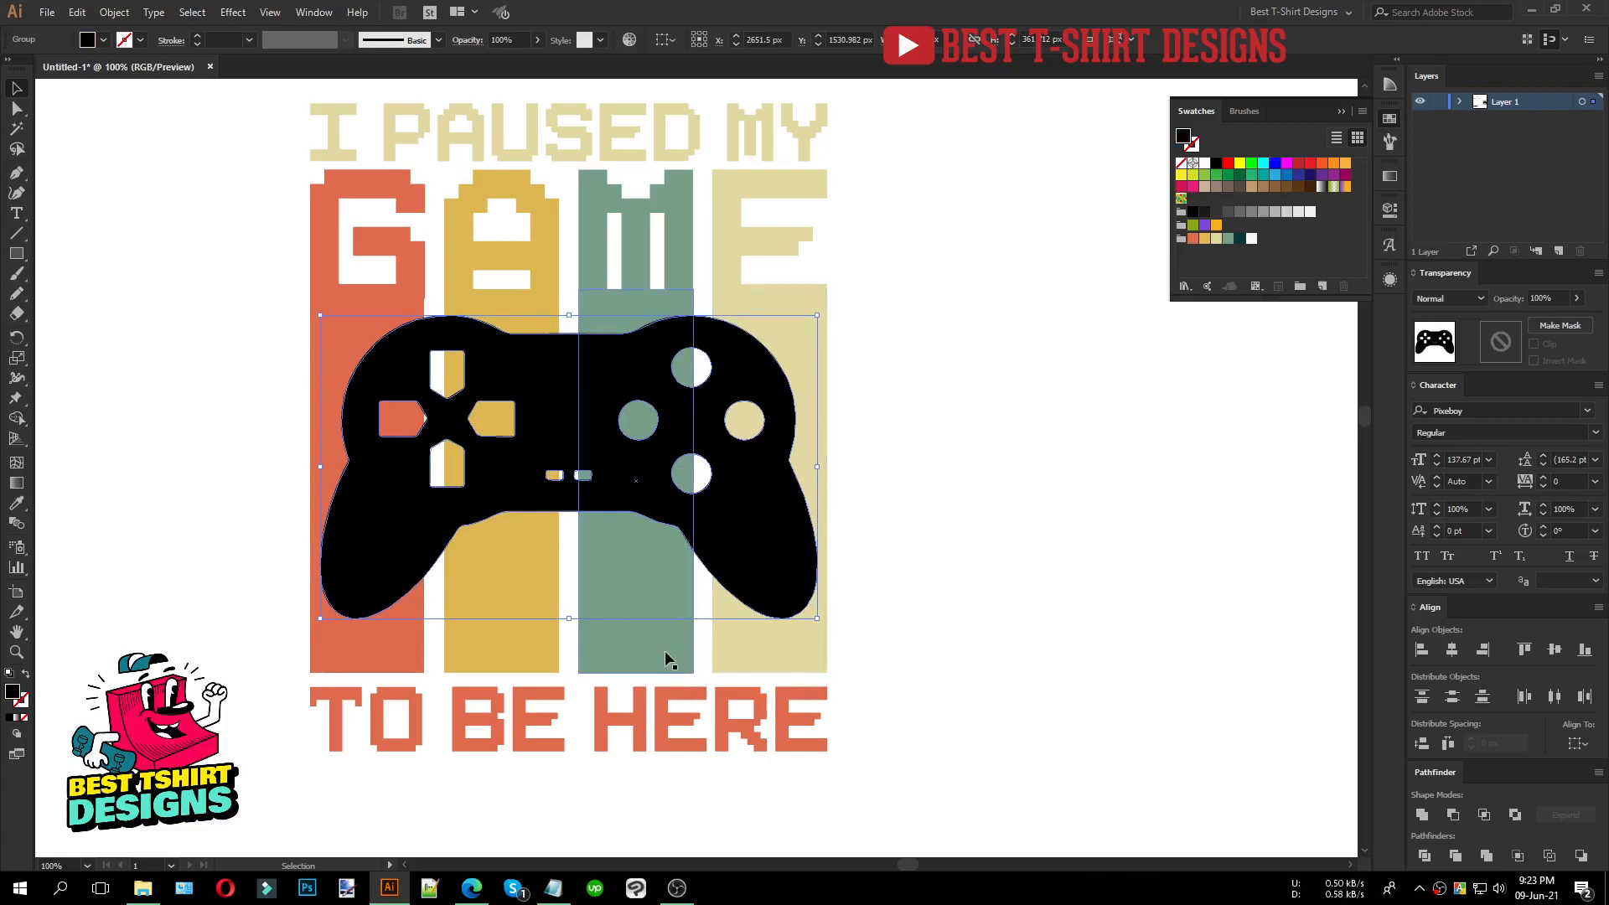
Step: Shorten the four stripes by erasing a straight band across their lower ends, just below the controller grips
click(888, 677)
click(787, 655)
shift+click(660, 652)
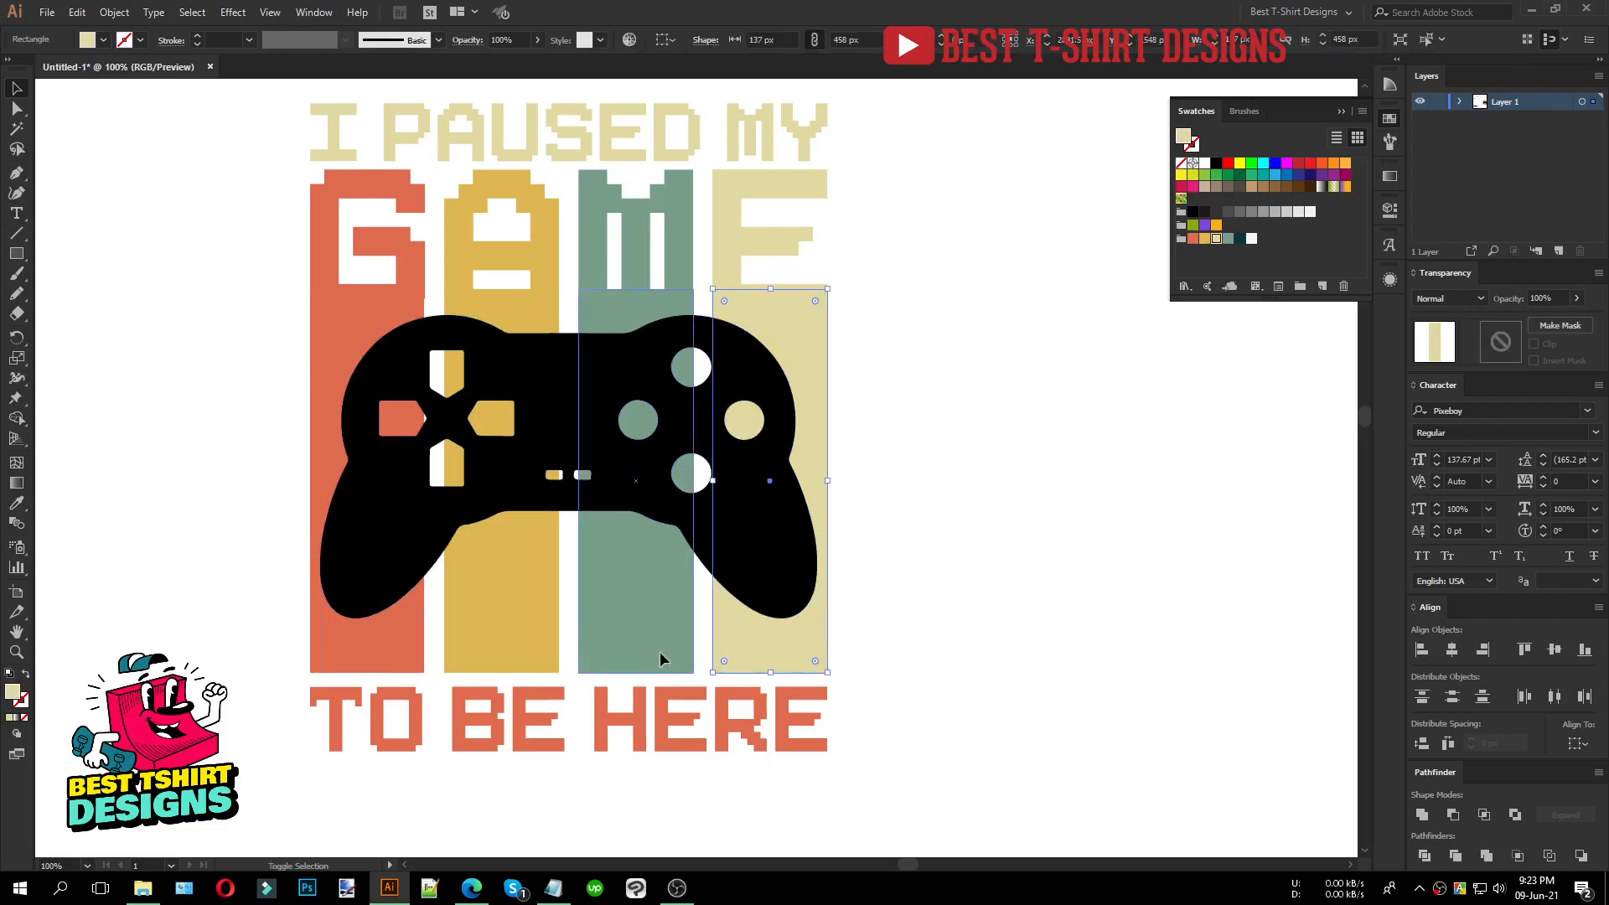
shift+click(491, 651)
shift+click(399, 657)
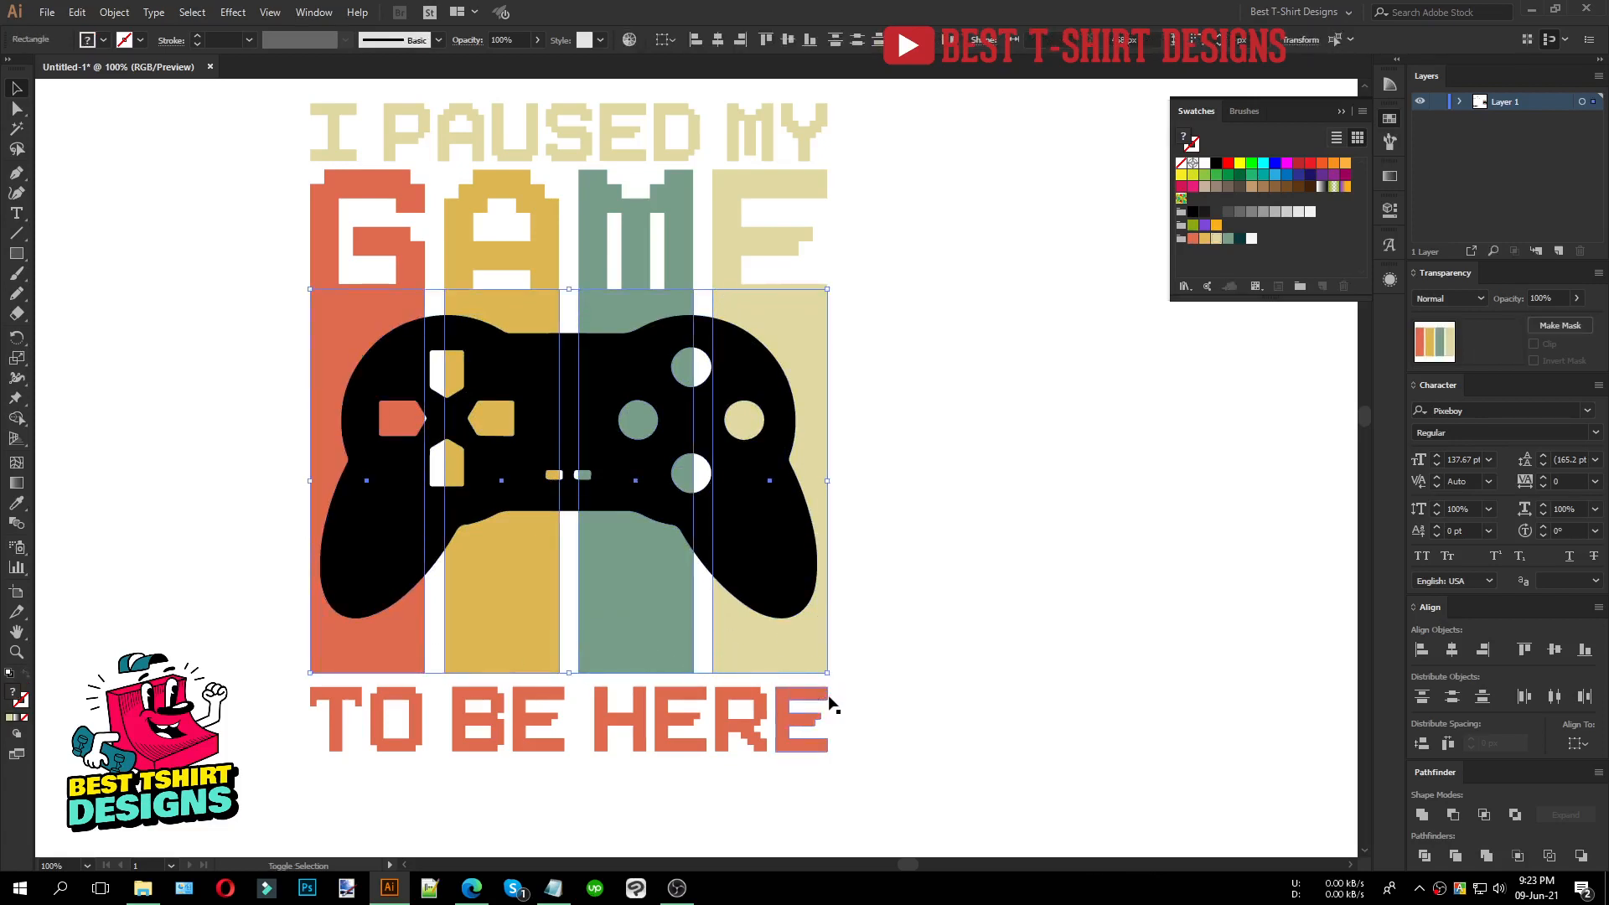
key(shift+e)
mouse_move(952, 752)
mouse_down()
mouse_move(324, 757)
mouse_move(192, 647)
mouse_up()
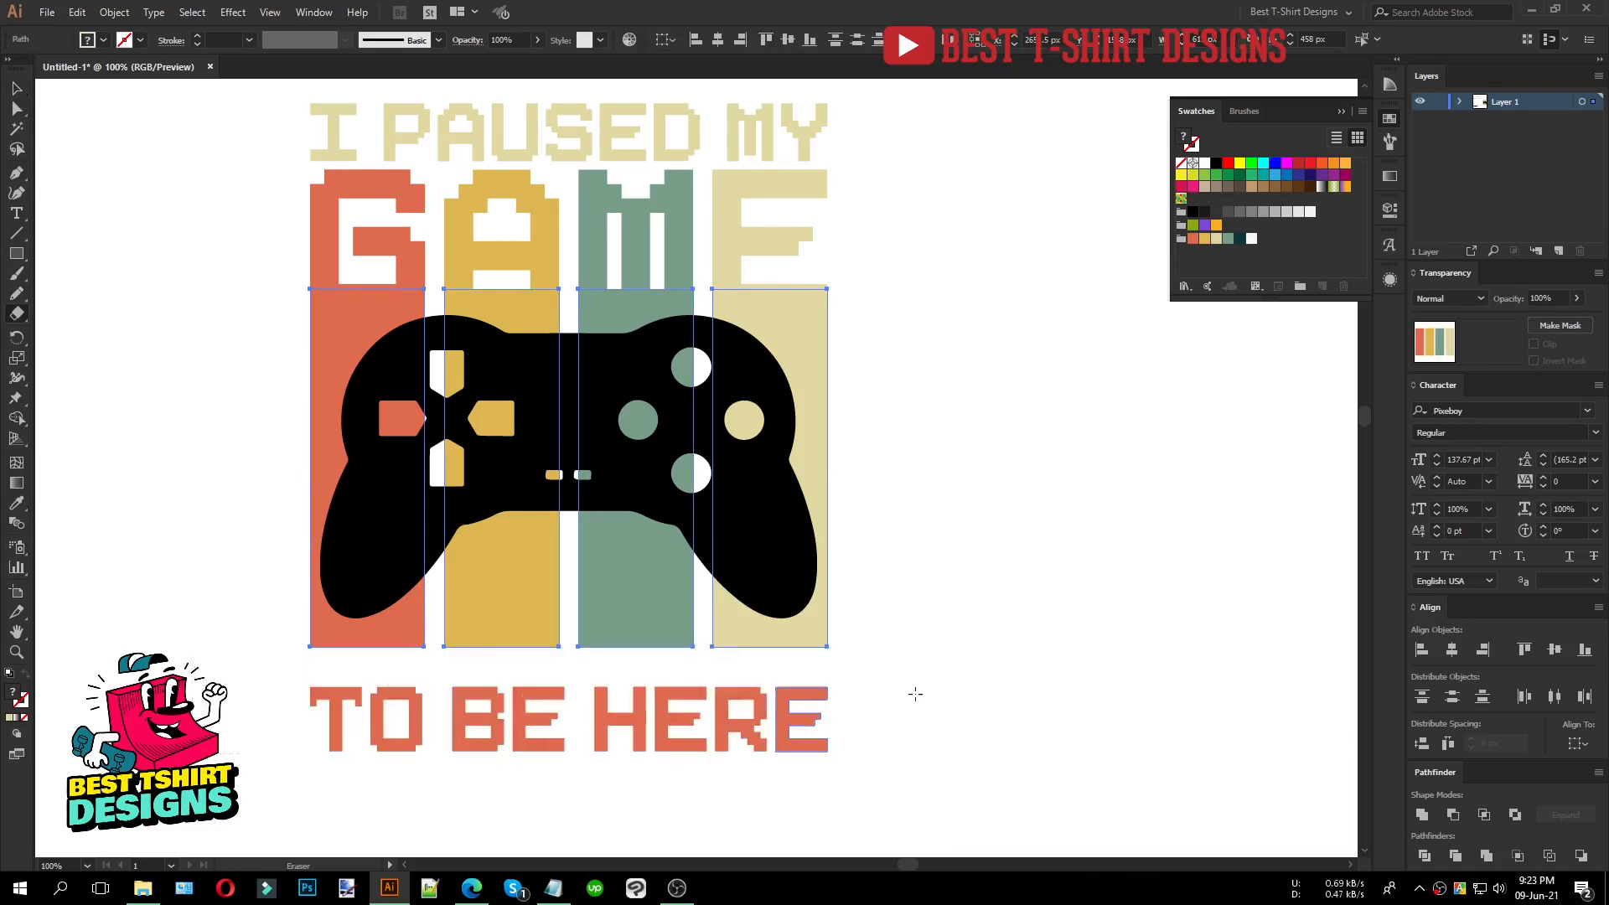
key(v)
click(873, 605)
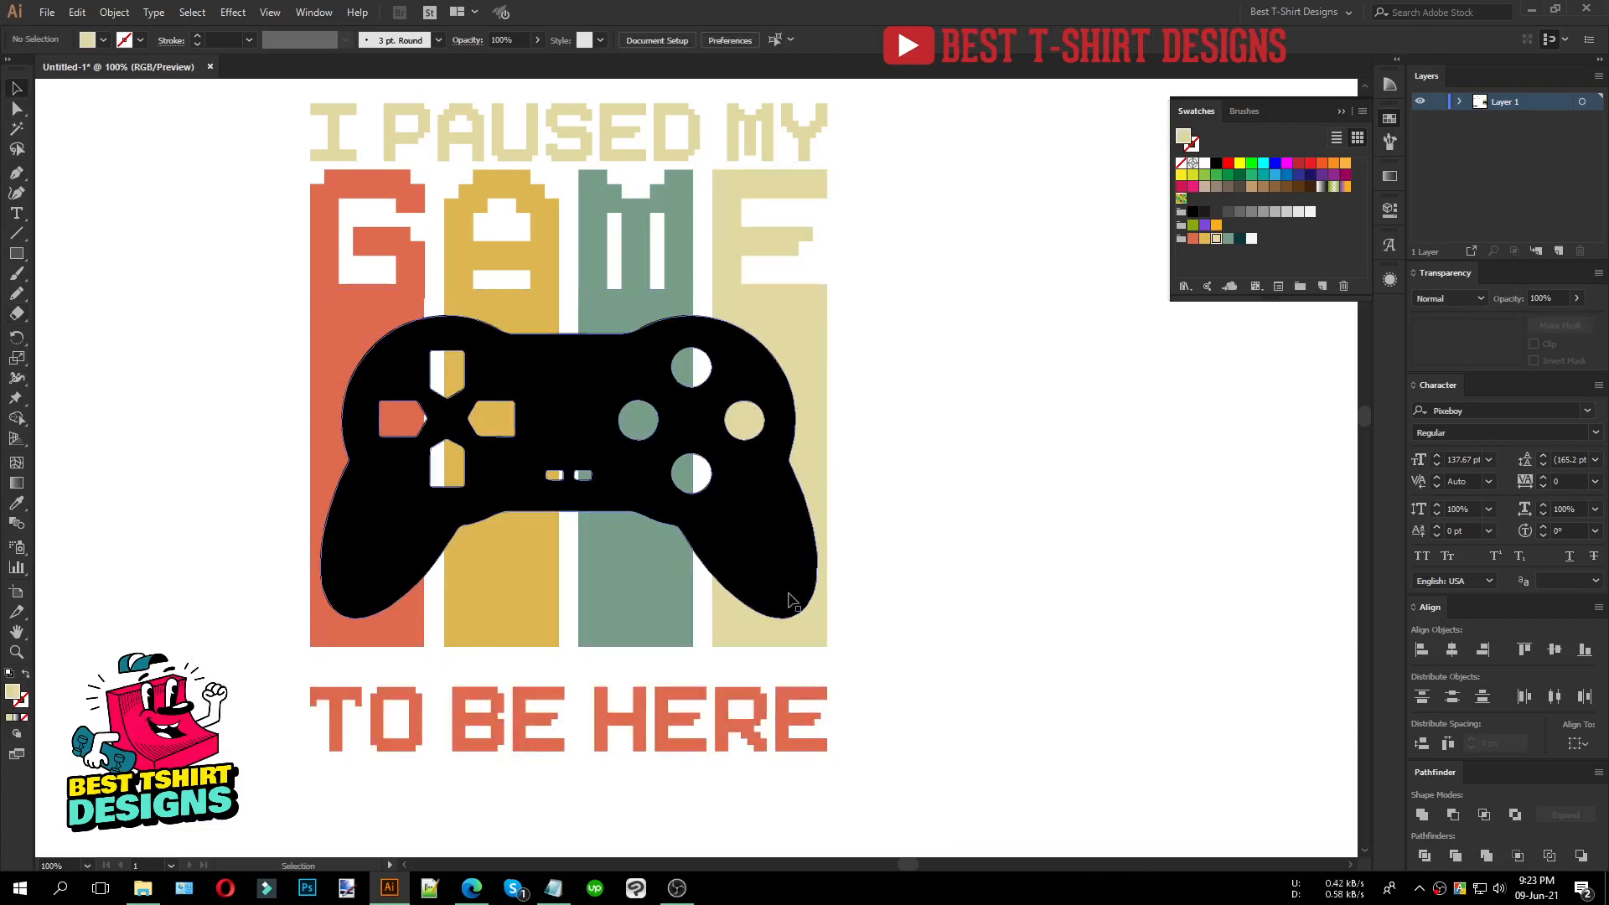
Step: Move the TO BE HERE line up beneath the shortened stripes, leaving a small gap
click(721, 735)
key(Up)
key(Up)
key(Up)
key(Up)
key(Up)
key(Up)
key(Up)
key(Up)
key(Up)
key(Up)
key(Up)
key(Up)
key(Up)
key(Up)
key(Up)
key(Up)
key(Up)
key(Up)
key(Up)
key(Up)
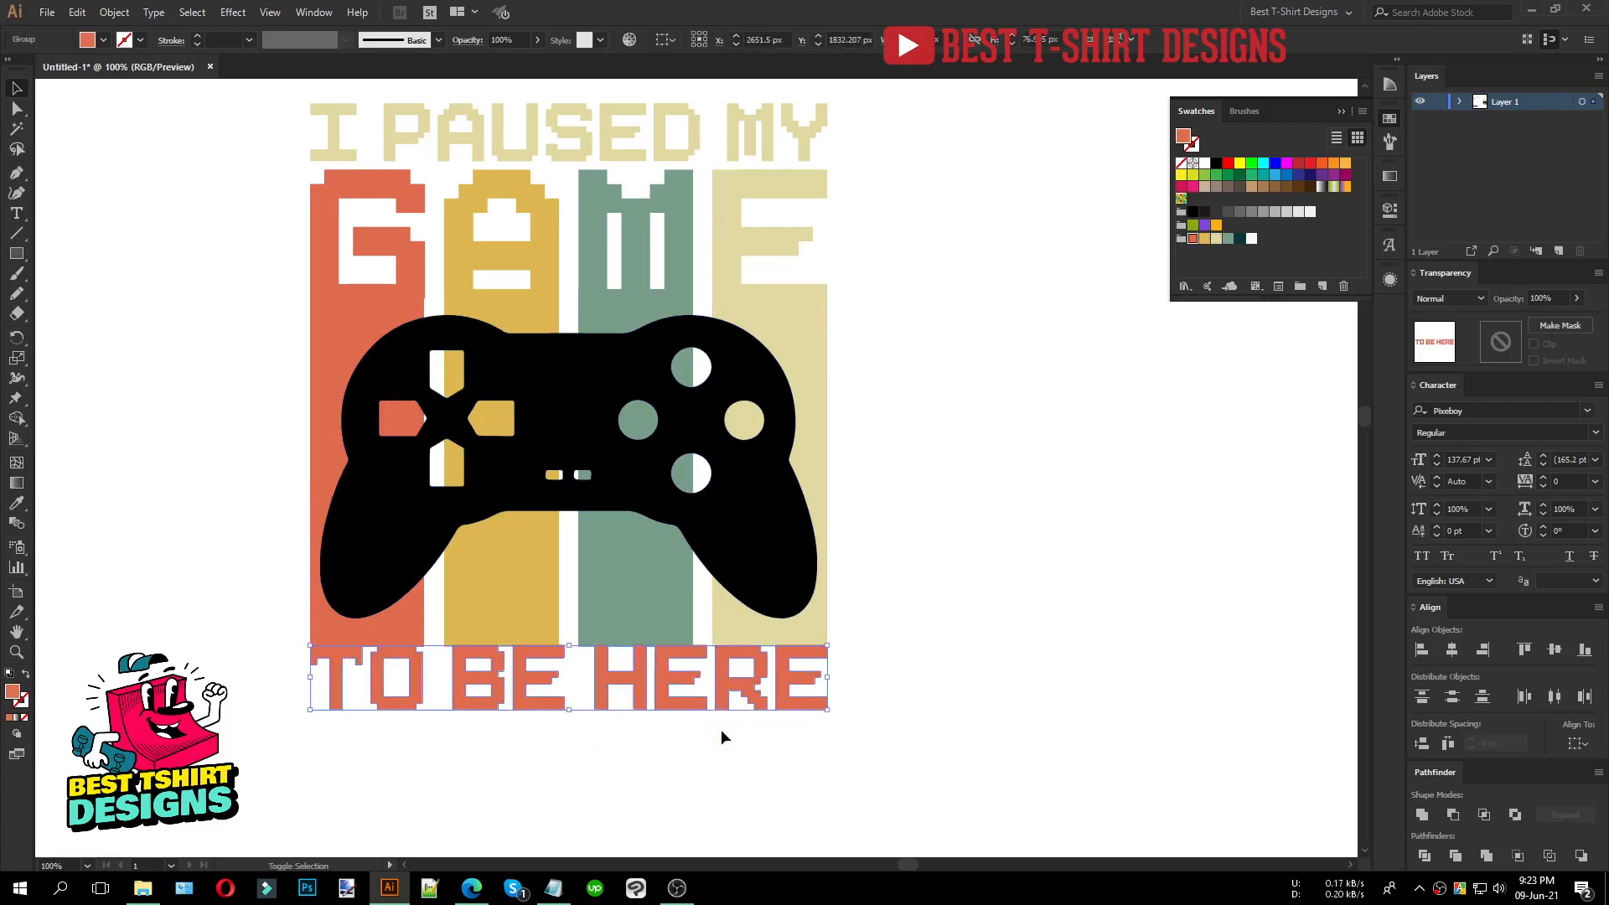
key(shift+Down)
key(shift+Up)
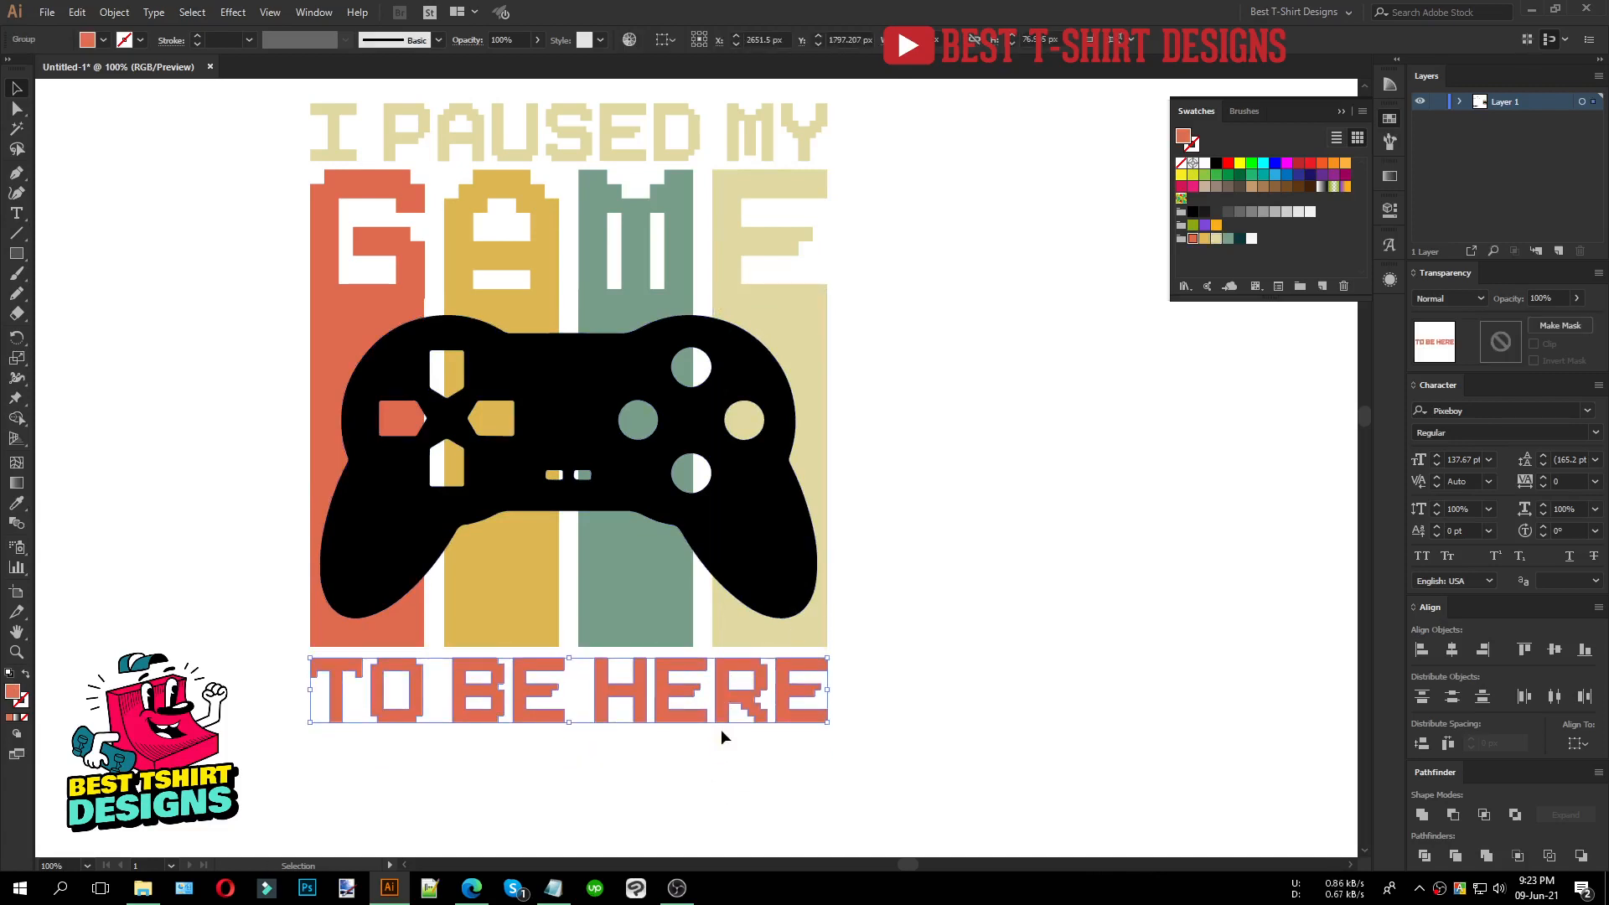
click(920, 660)
key(ctrl+minus)
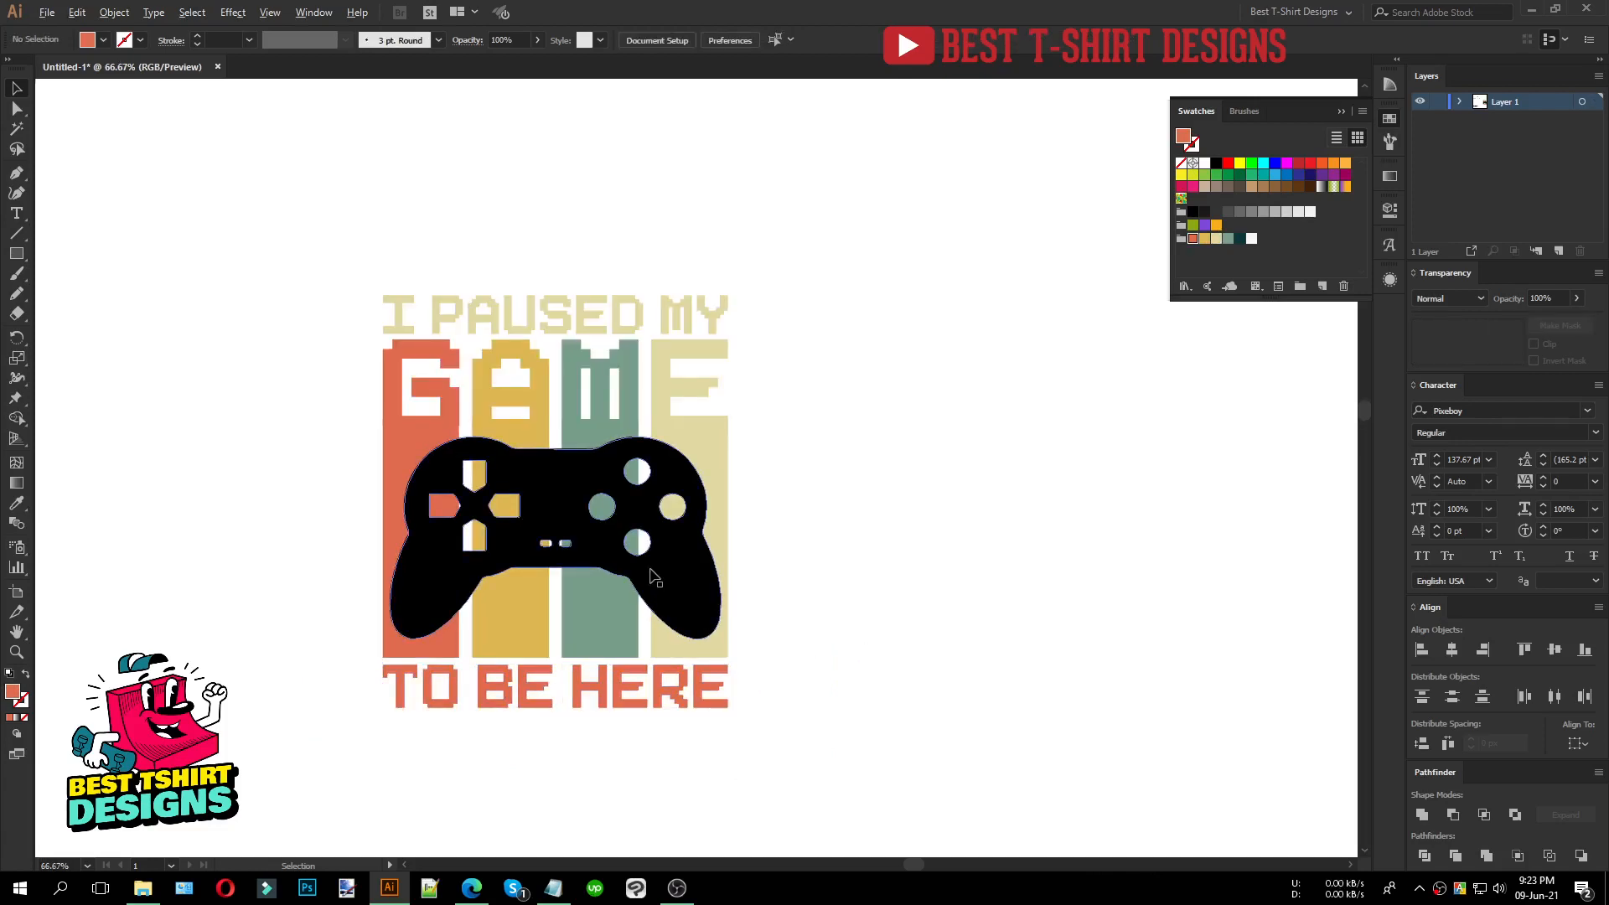
Step: Recolour the controller with the palette group's dark teal swatch
scroll(654, 579, up, 1)
click(687, 590)
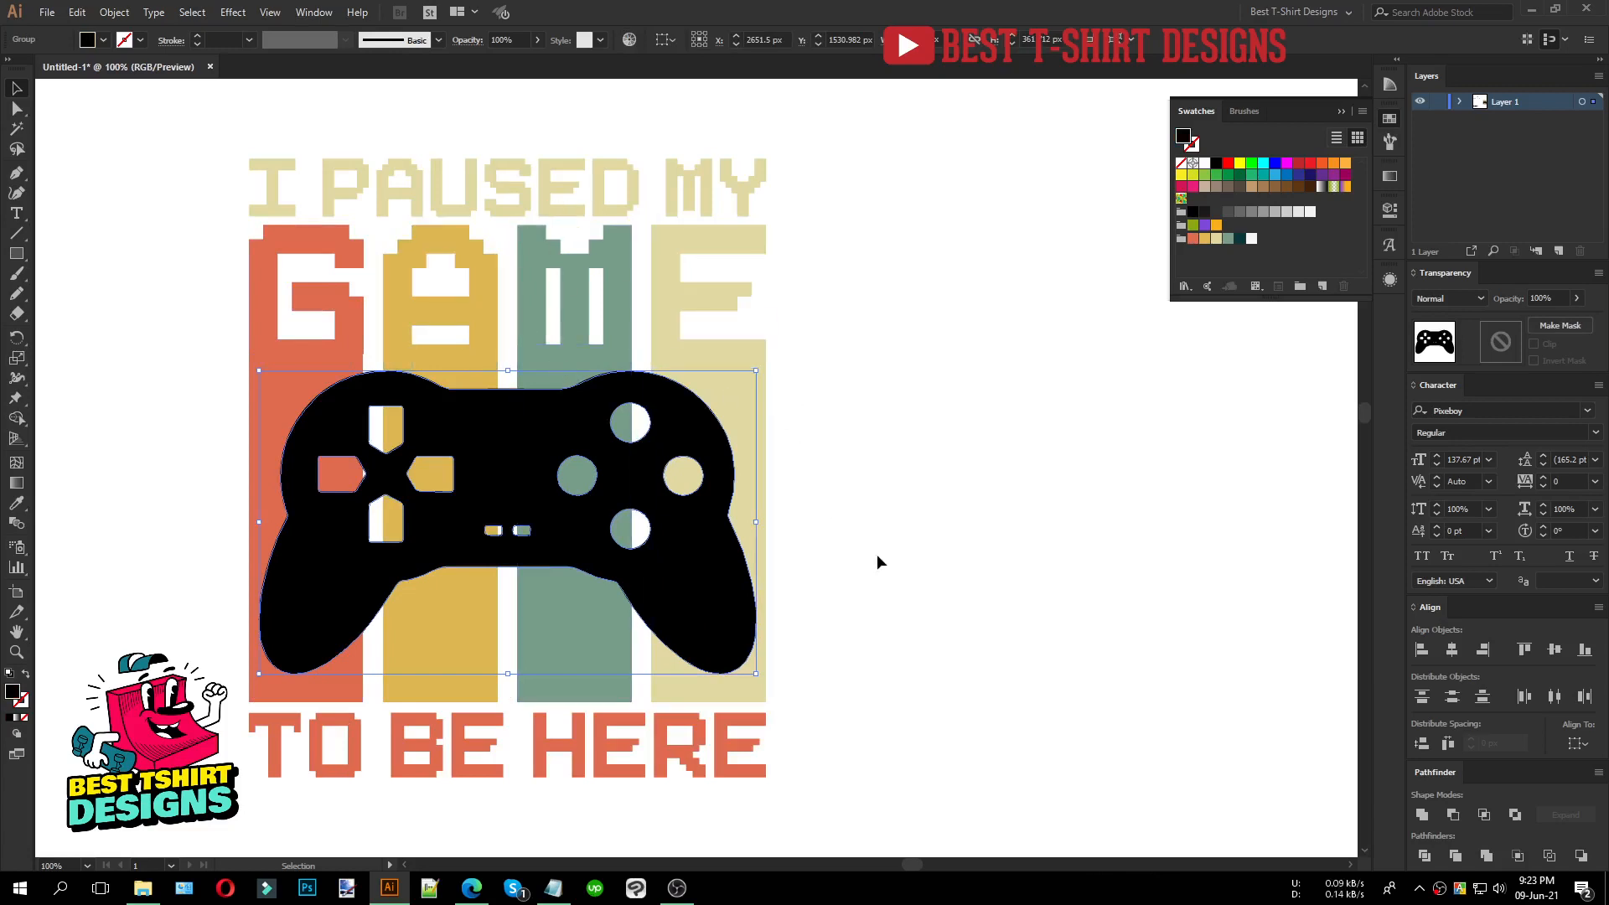
click(1241, 239)
click(961, 531)
scroll(592, 589, down, 1)
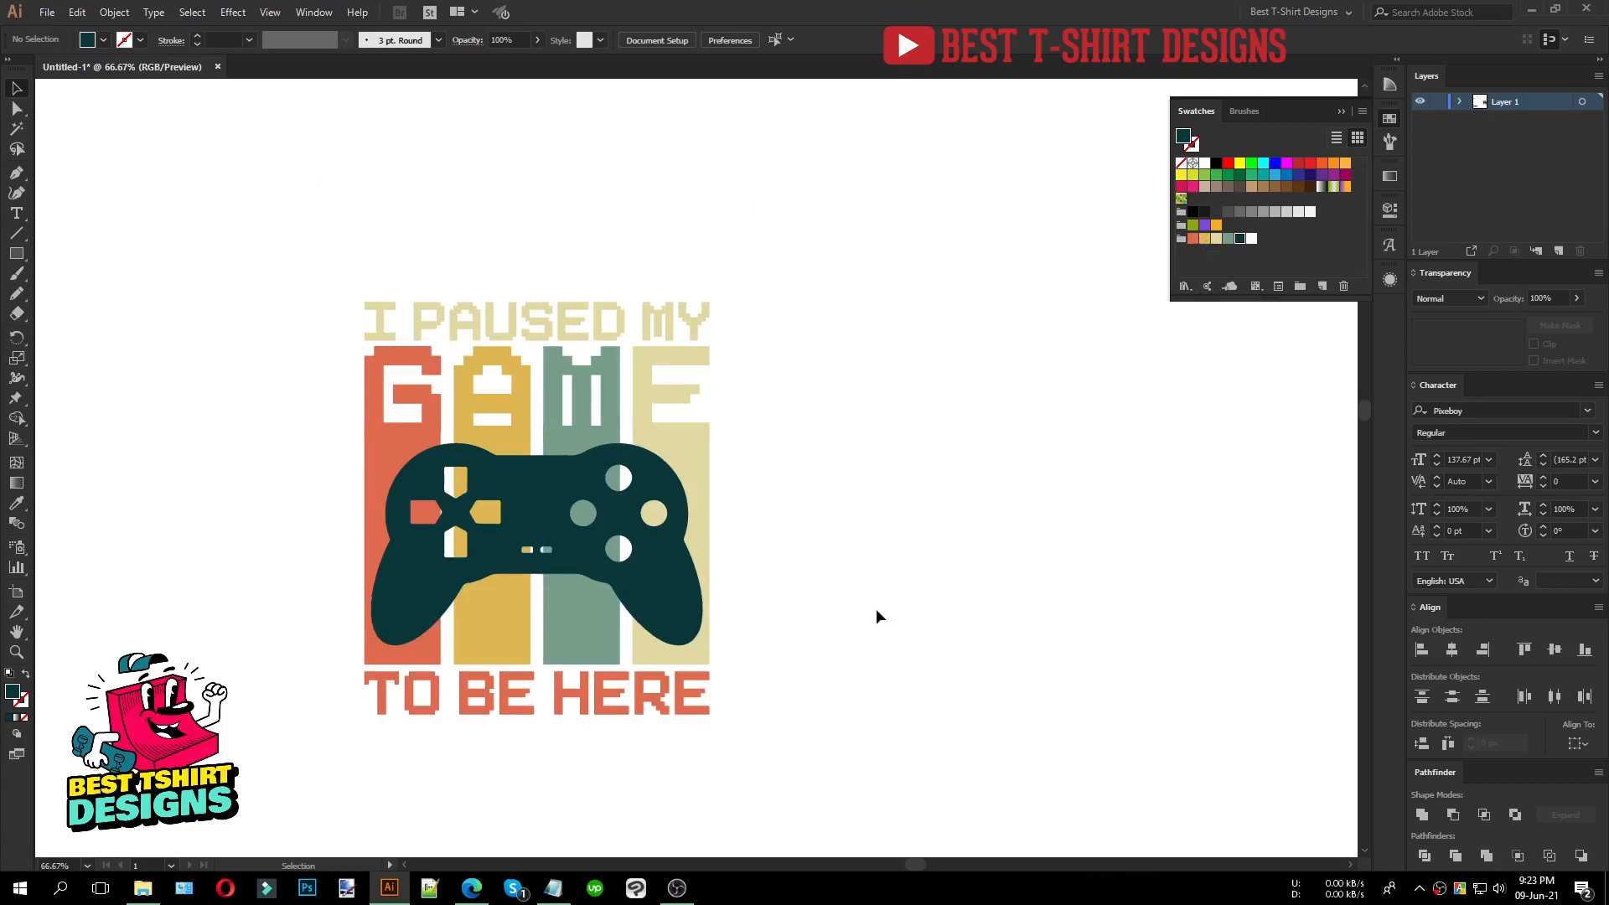
Step: Duplicate the entire design and place the copy directly to the right of the original
drag(270, 263, 804, 794)
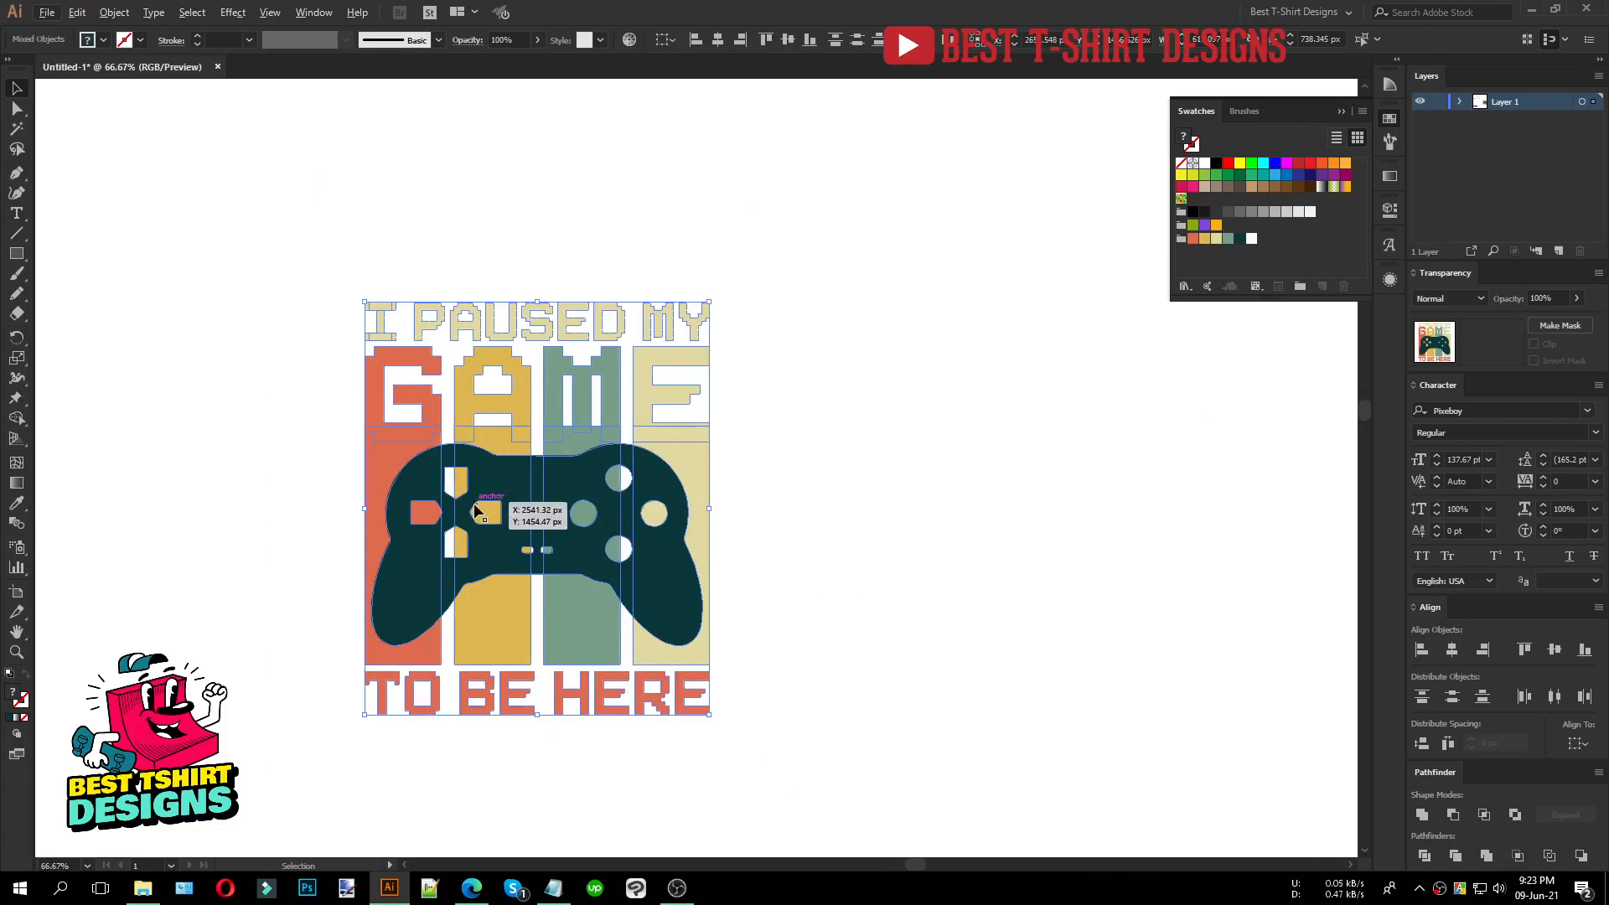
scroll(892, 525, right, 3)
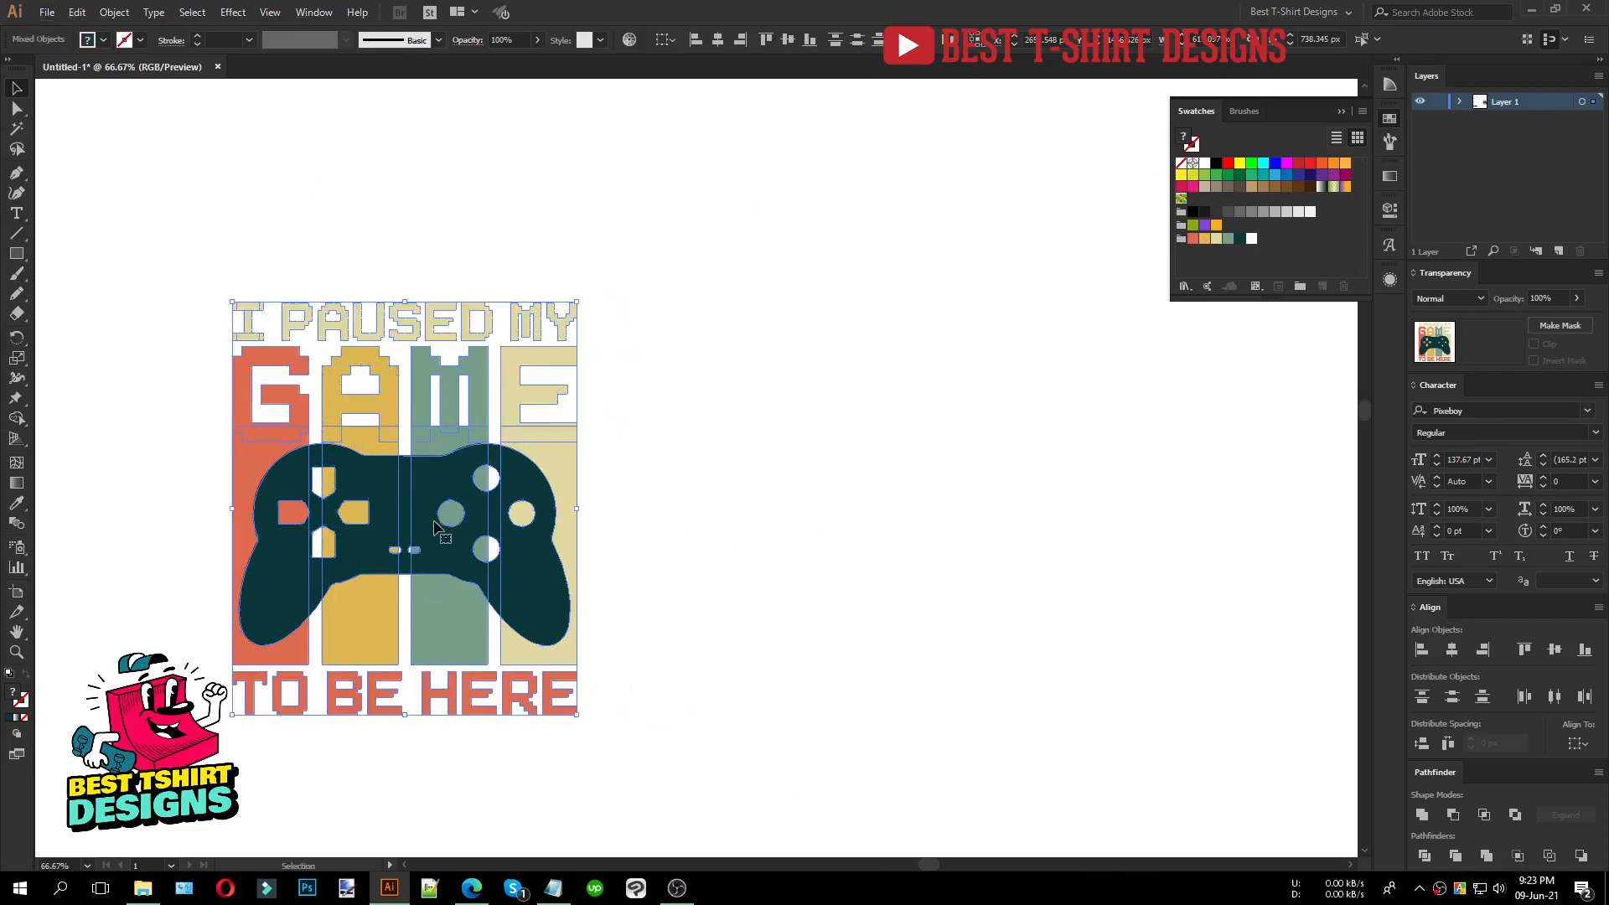
drag(435, 527, 803, 526)
drag(156, 241, 589, 773)
key(ctrl+plus)
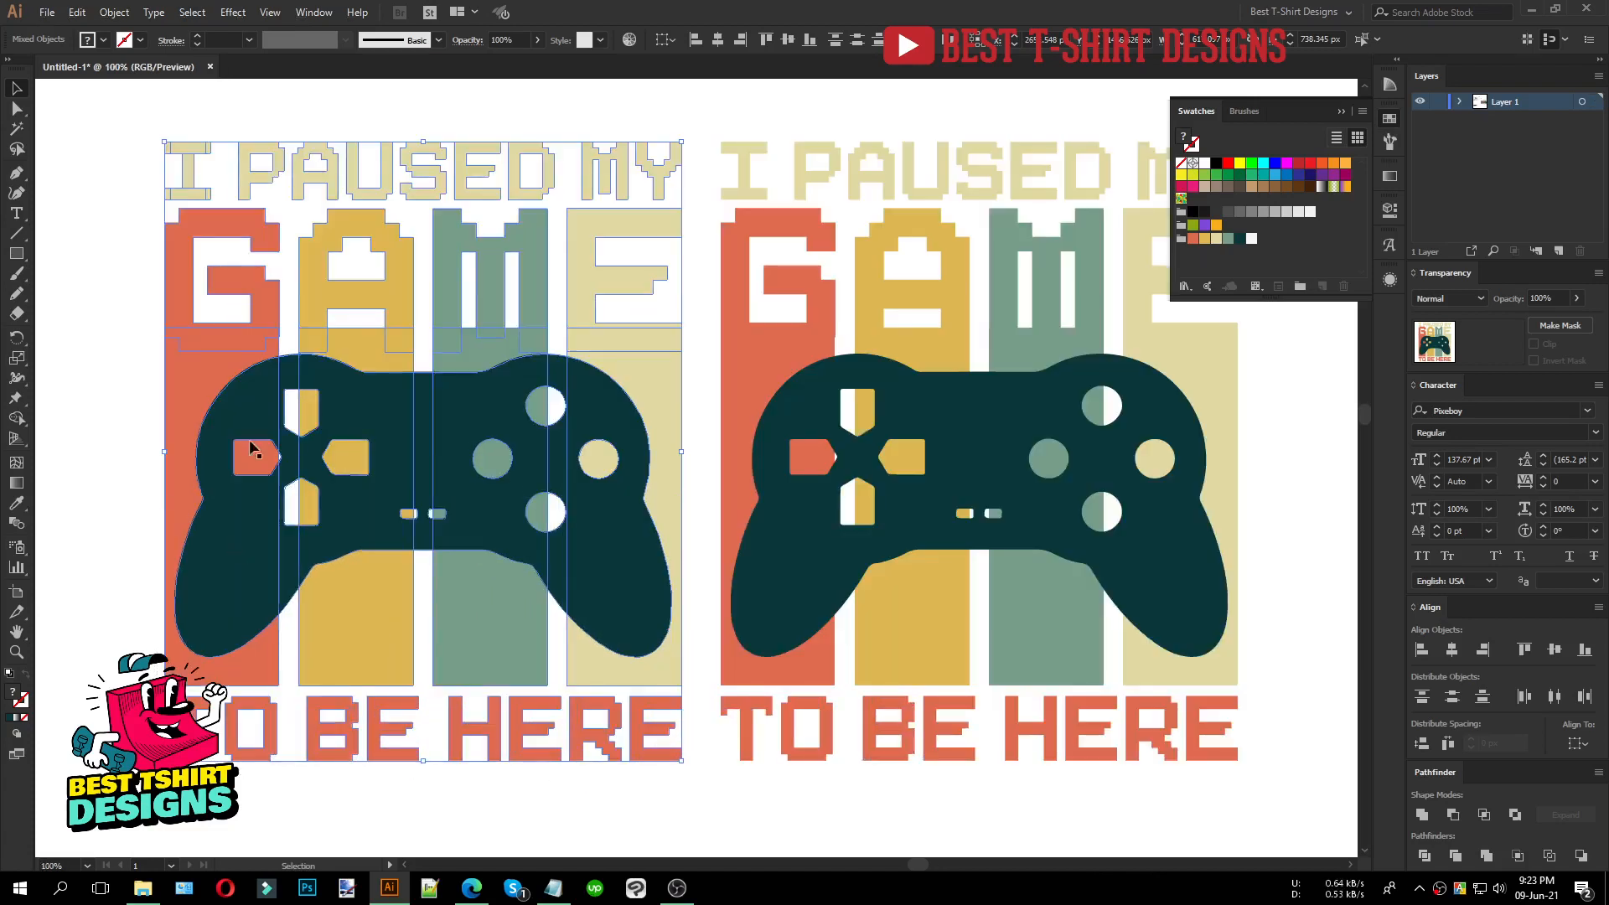
key(ctrl+shift+a)
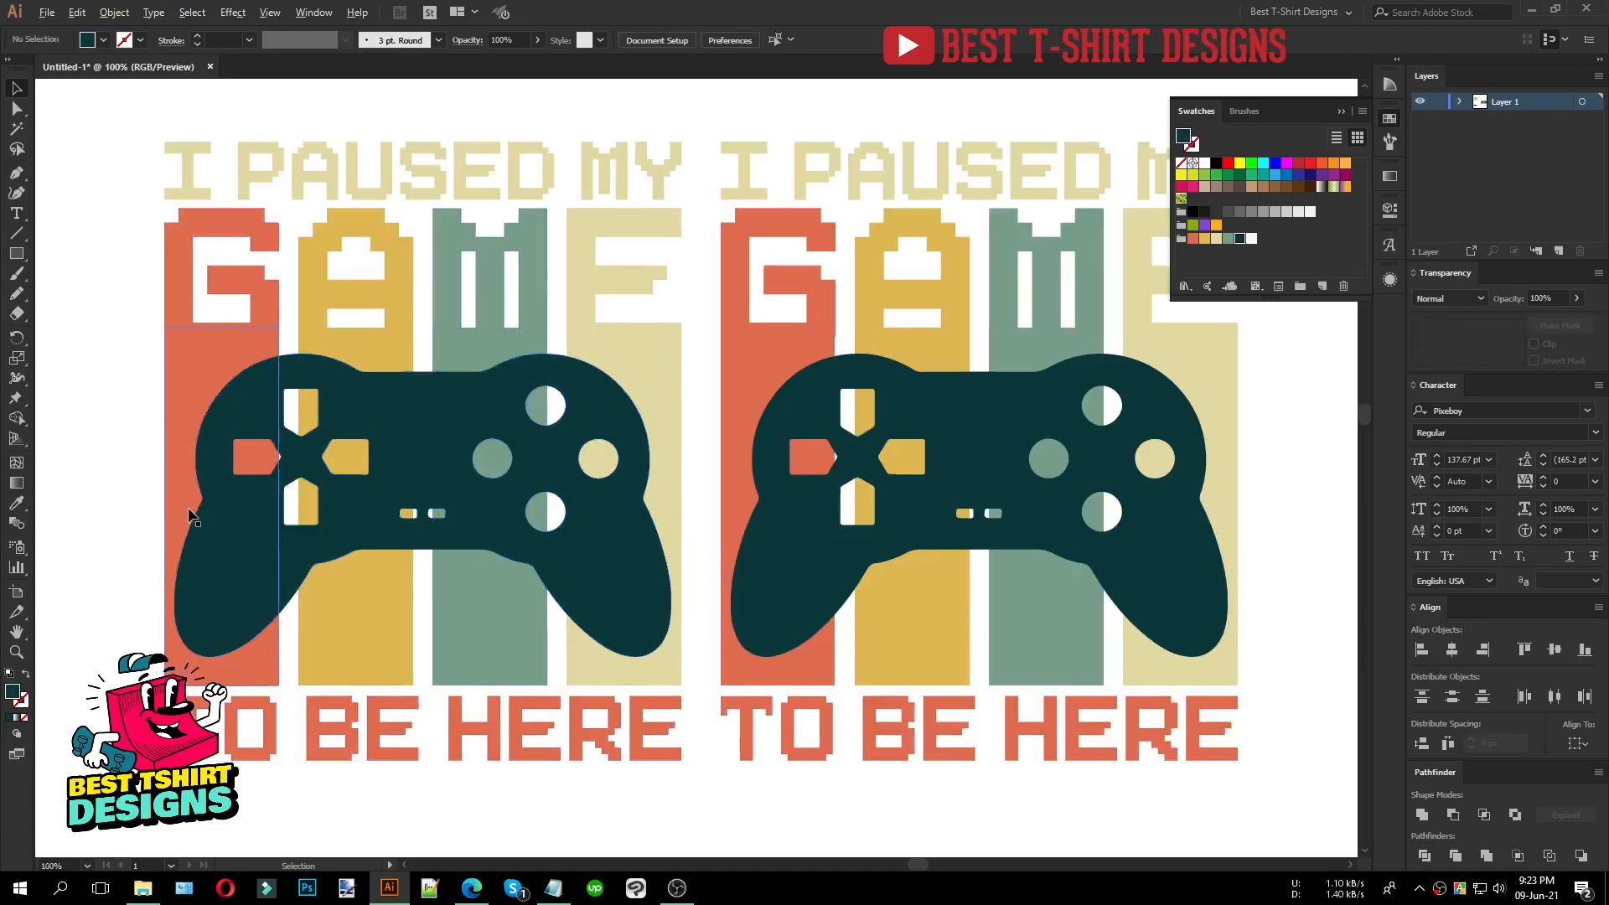
Step: Cut the controller out of the copied design and group its GAME letters with the four stripes
scroll(236, 503, down, 1)
scroll(1039, 521, up, 1)
click(734, 562)
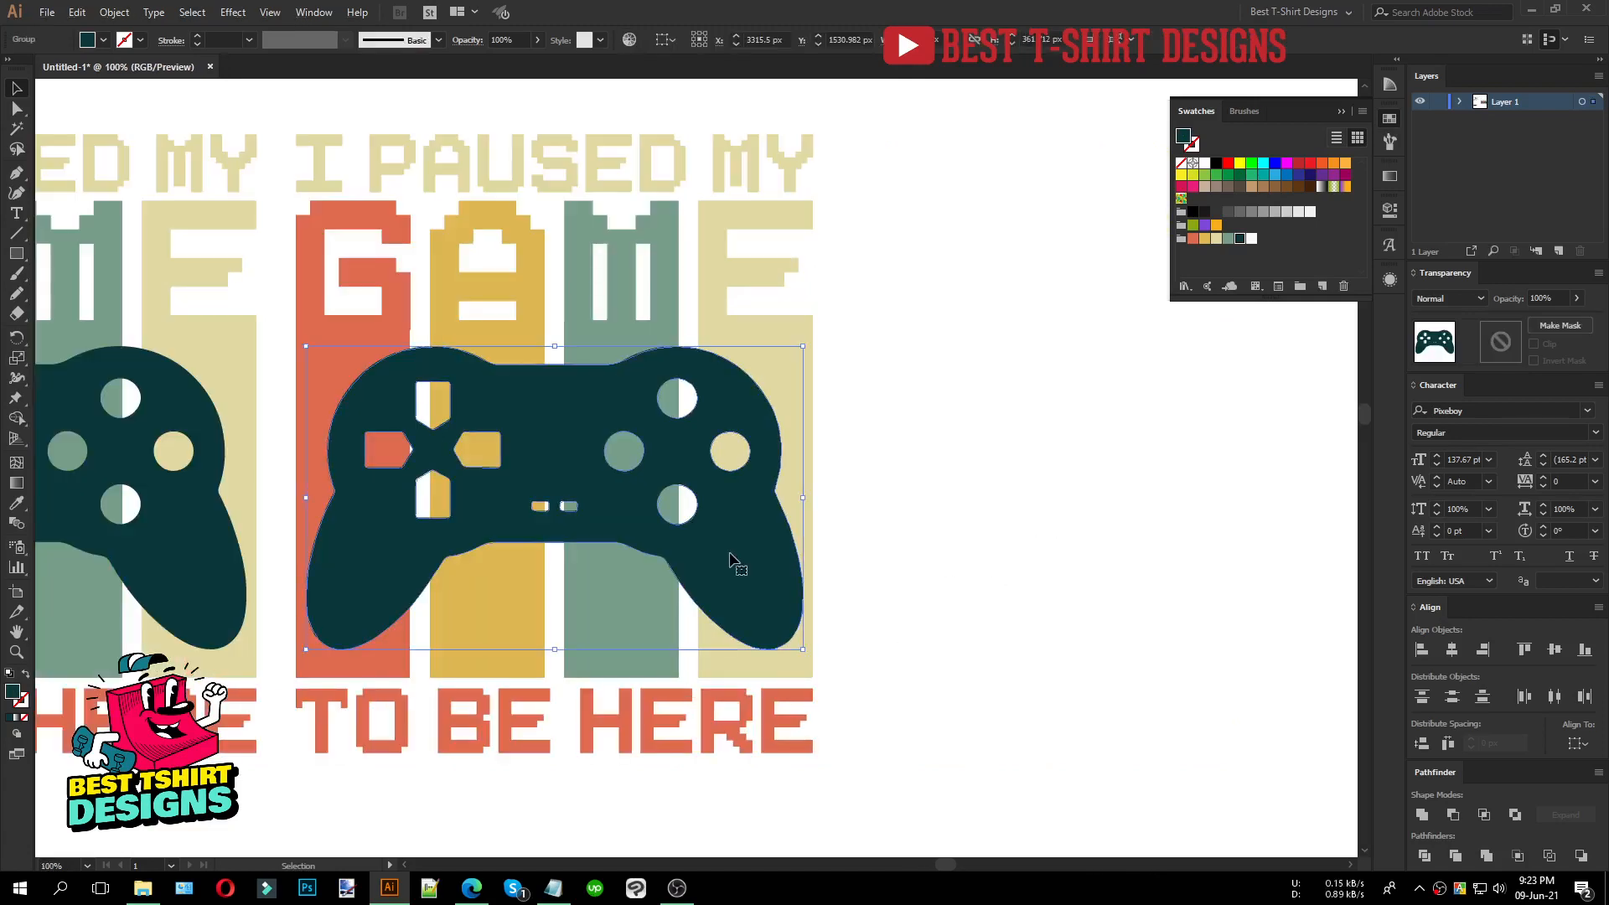
key(Delete)
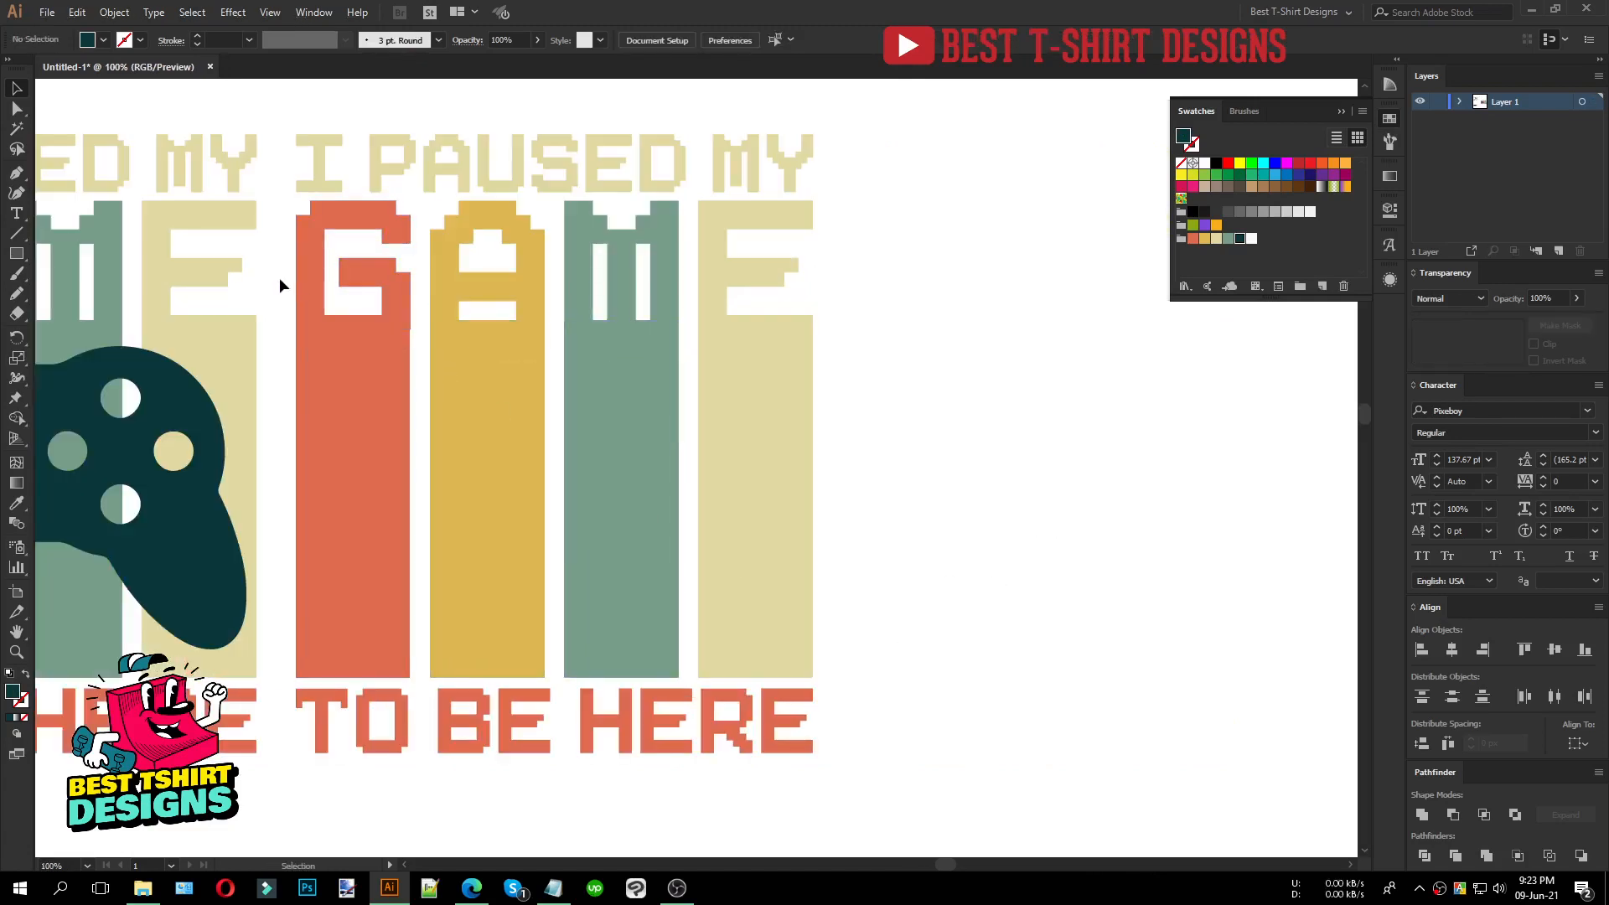
drag(279, 279, 806, 515)
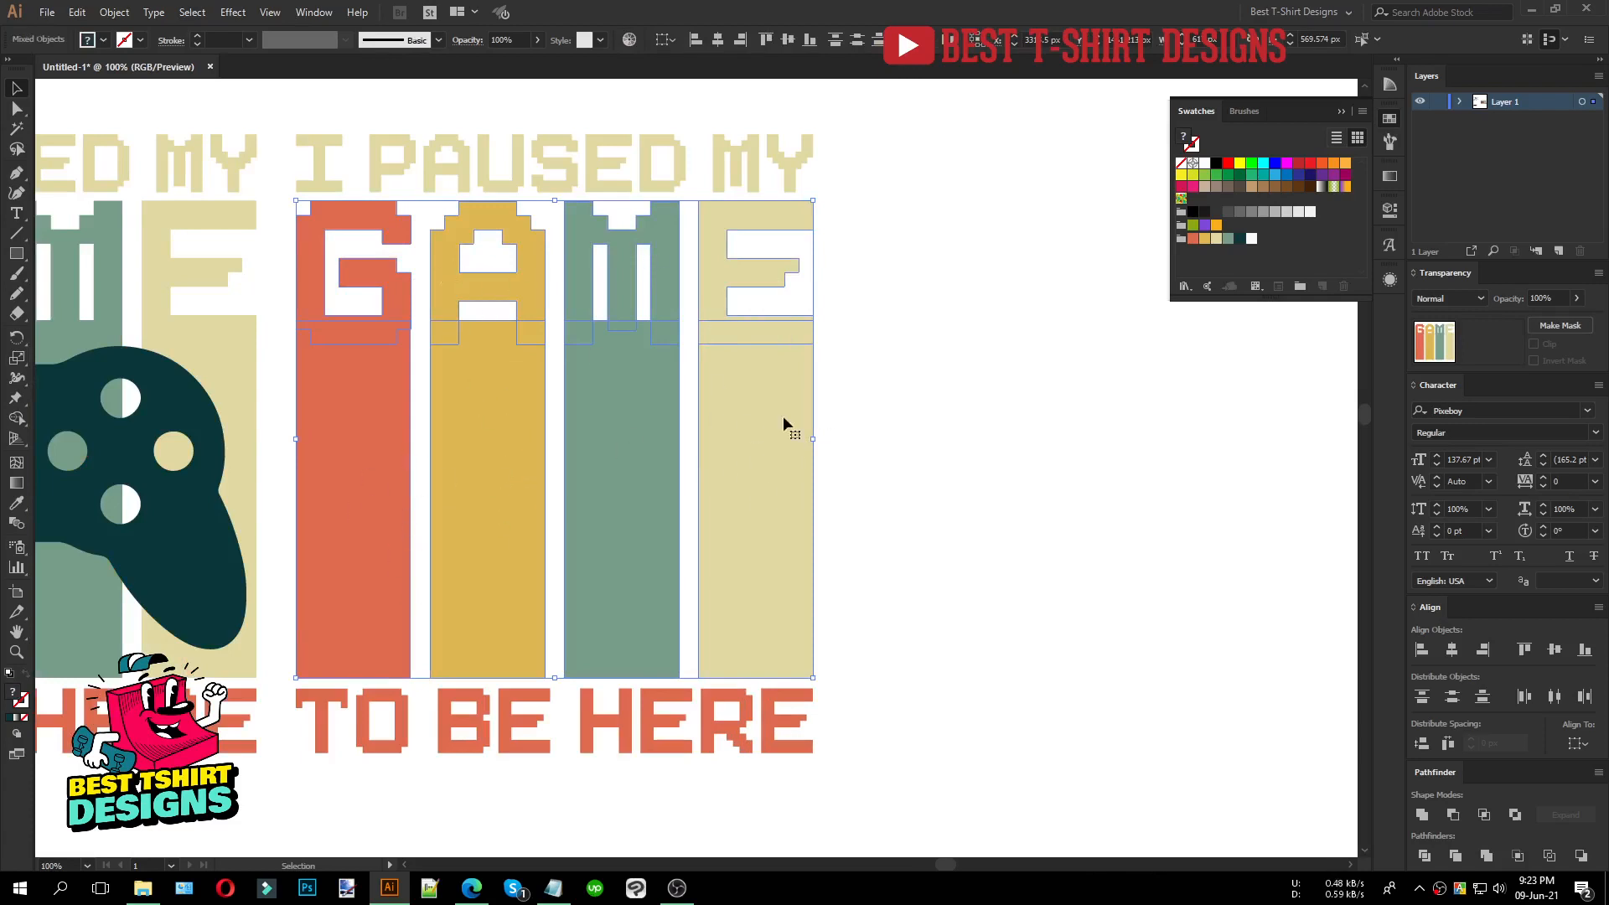
key(ctrl+g)
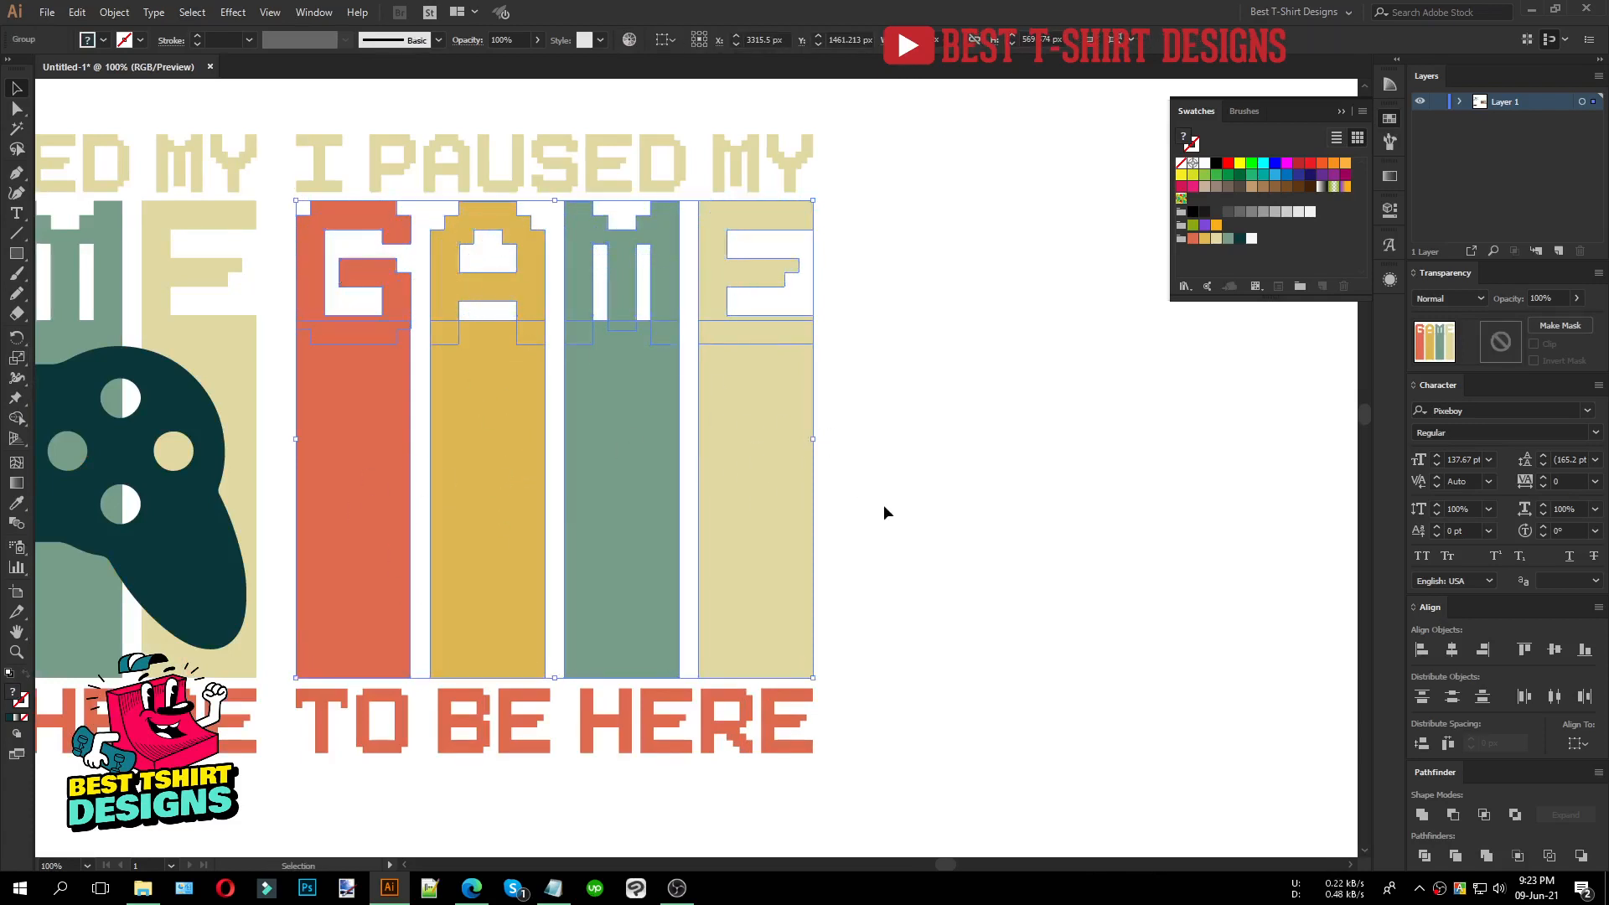
Step: Add an opacity mask with Clip off to the letters-and-stripes group and paste the cut controller in place inside it
click(1502, 342)
click(1533, 344)
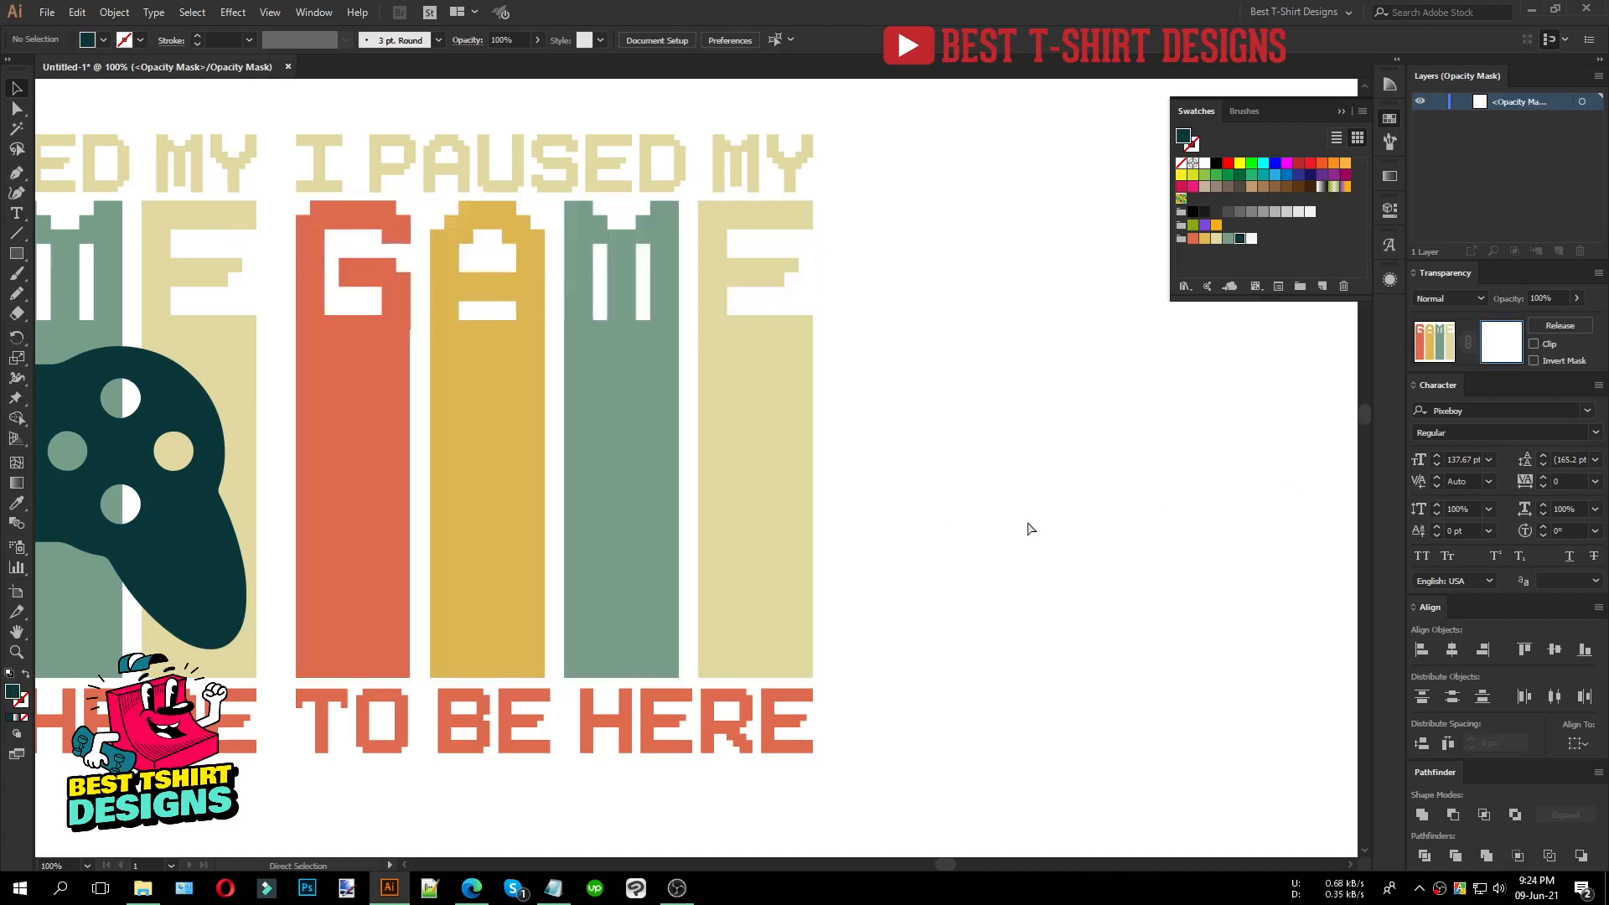
key(ctrl+f)
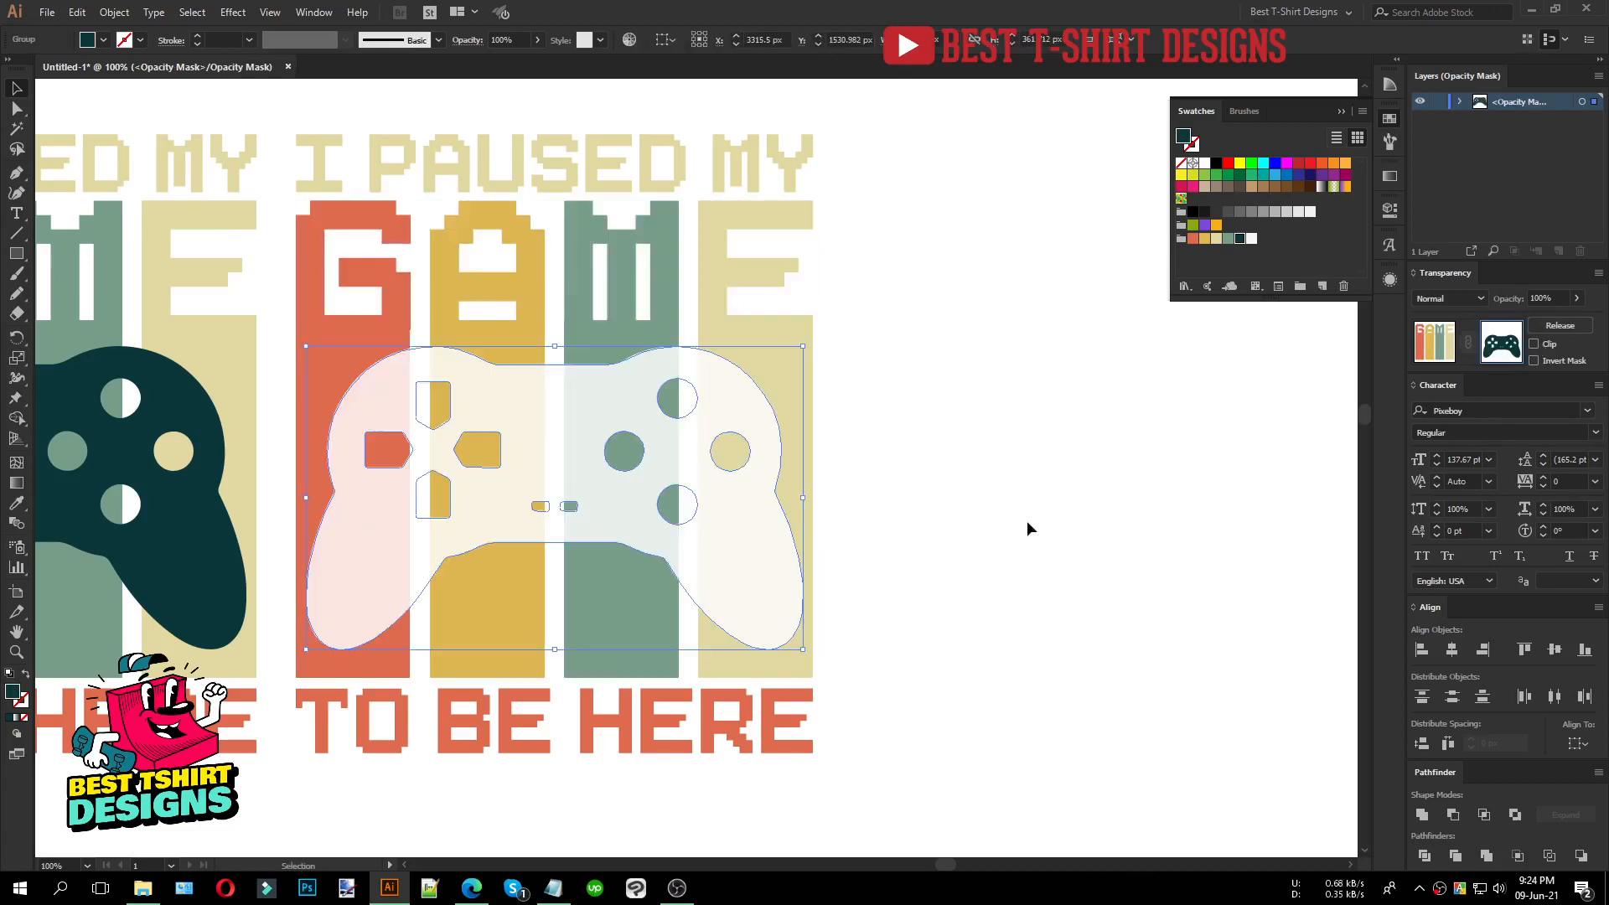
Step: Fill the mask's controller with black to knock its shape out of the stripes, and return to editing the artwork
click(1216, 164)
click(891, 500)
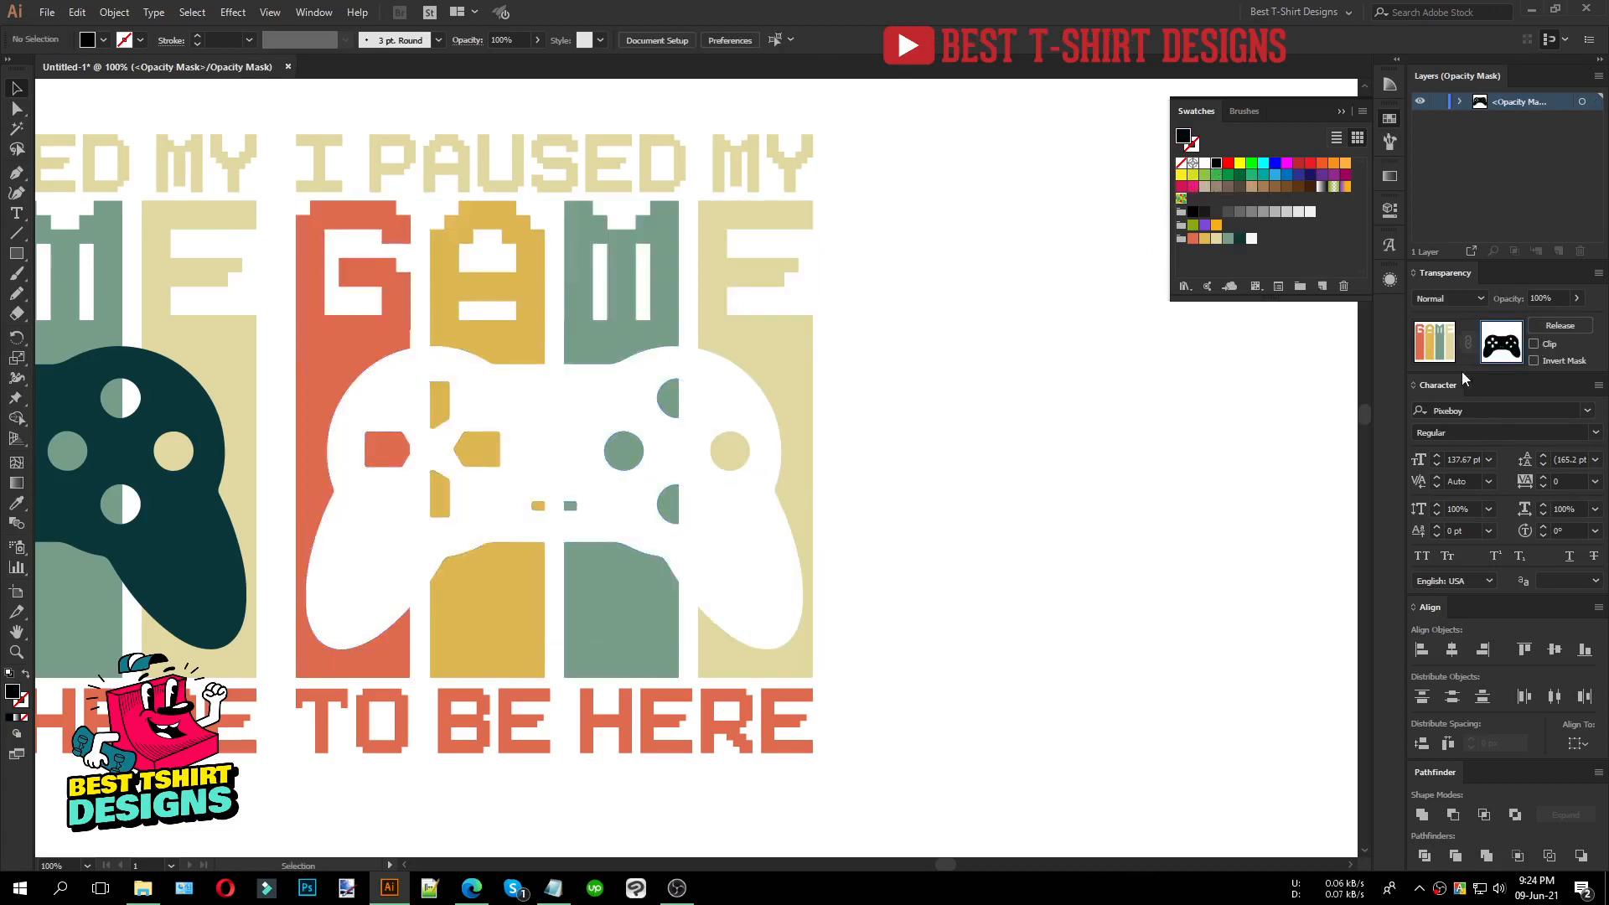
click(1435, 342)
click(954, 553)
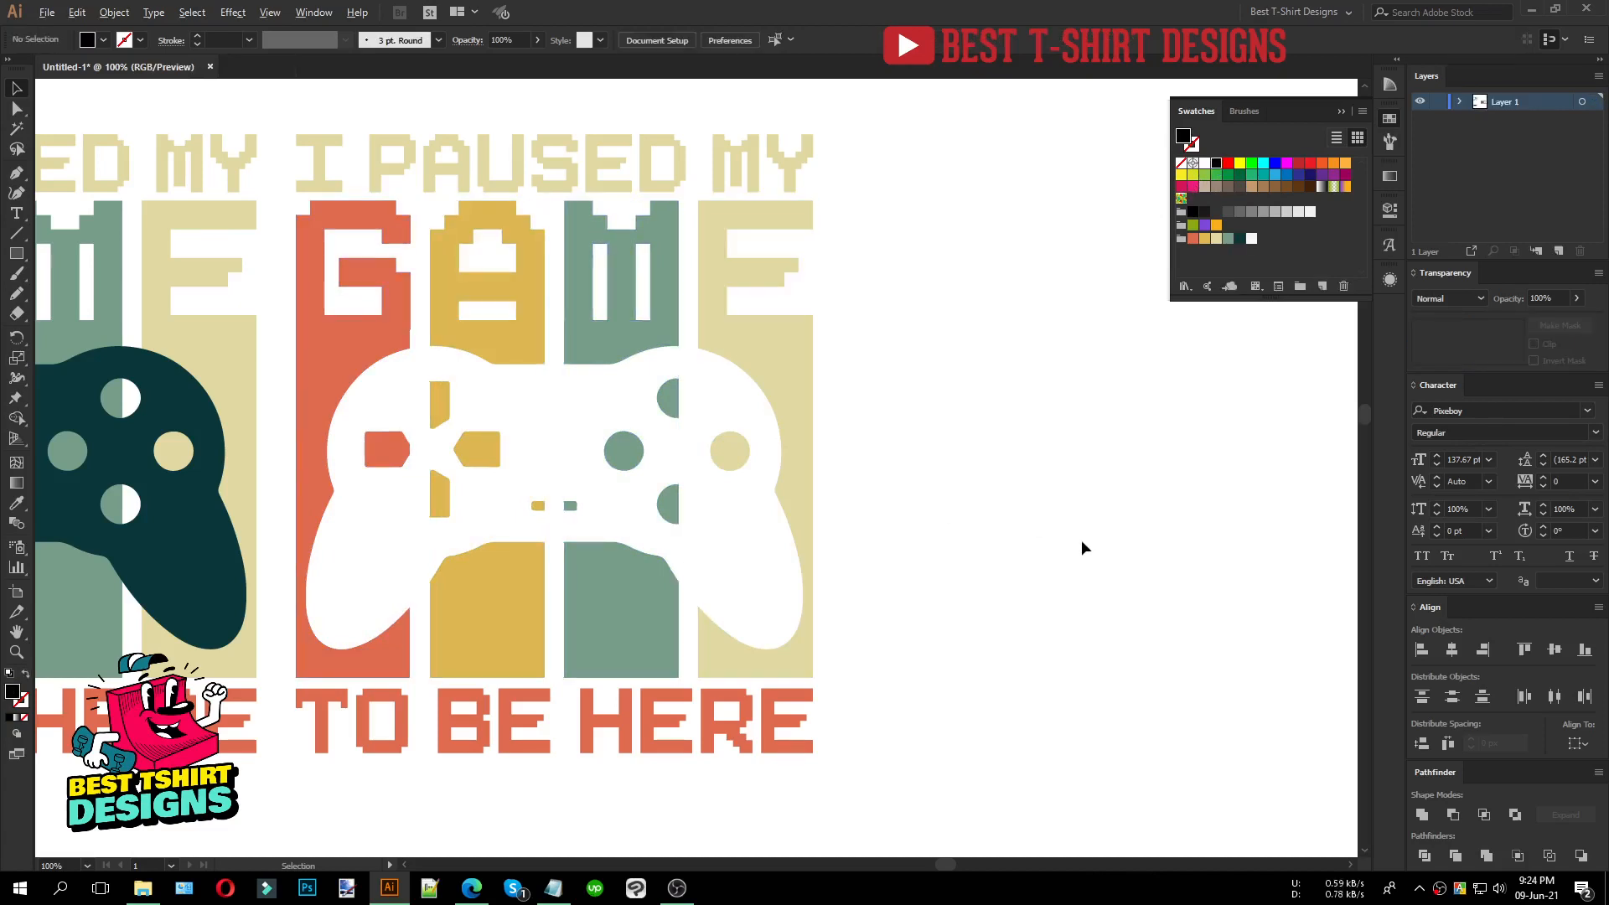
key(ctrl+minus)
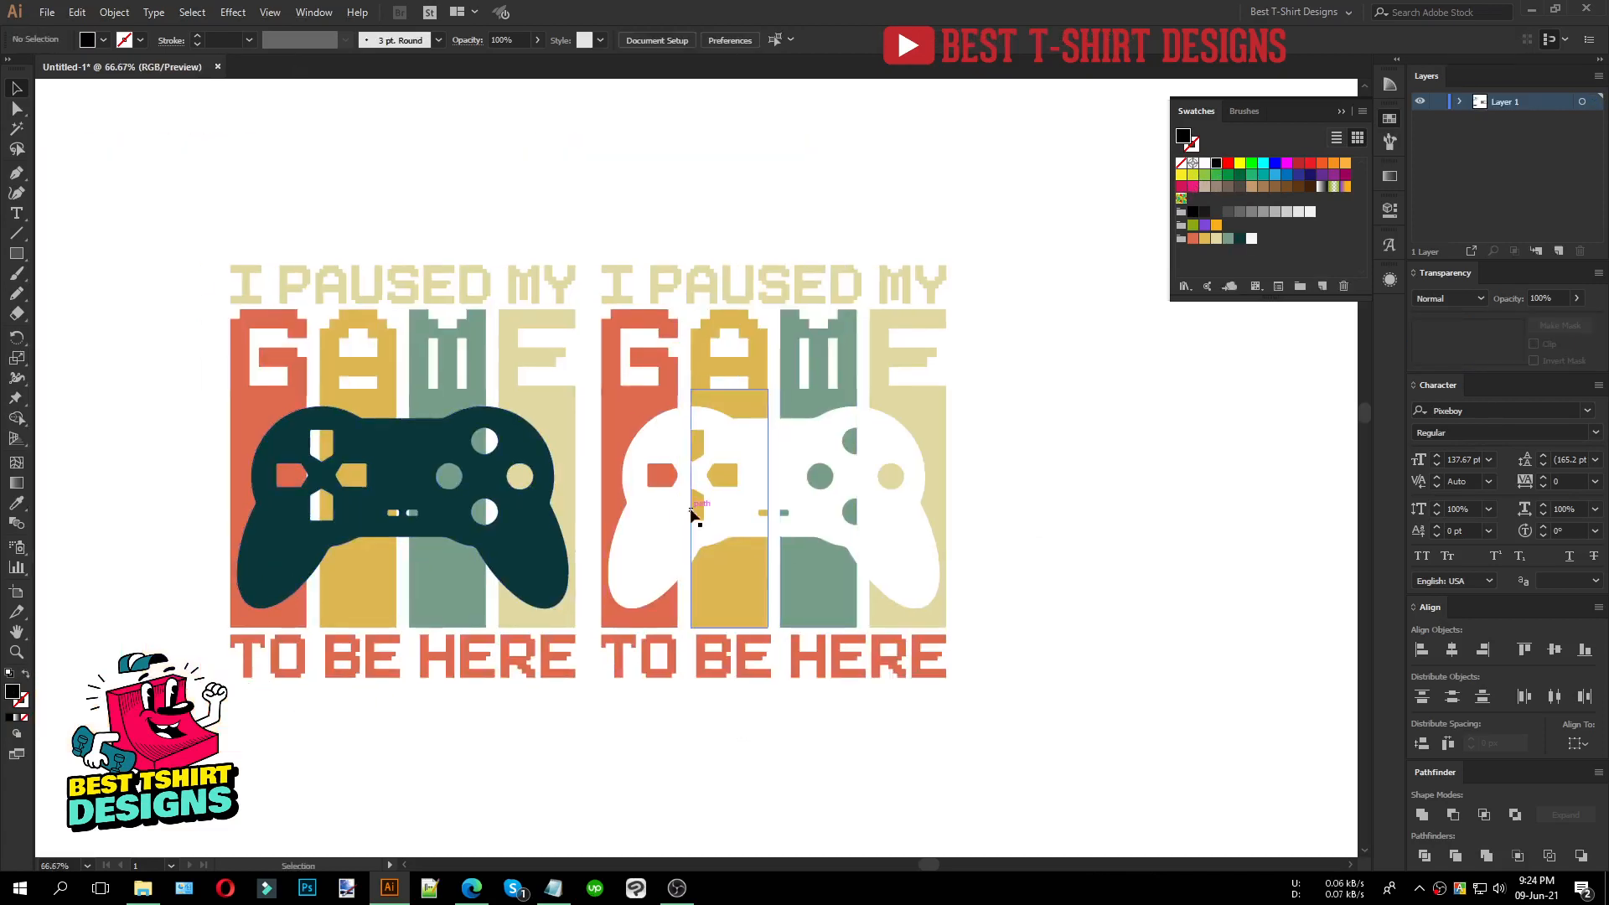
Step: Draw a black rectangle about 713 by 816 px, send it behind the knocked-out design, and center it around that artwork
click(16, 254)
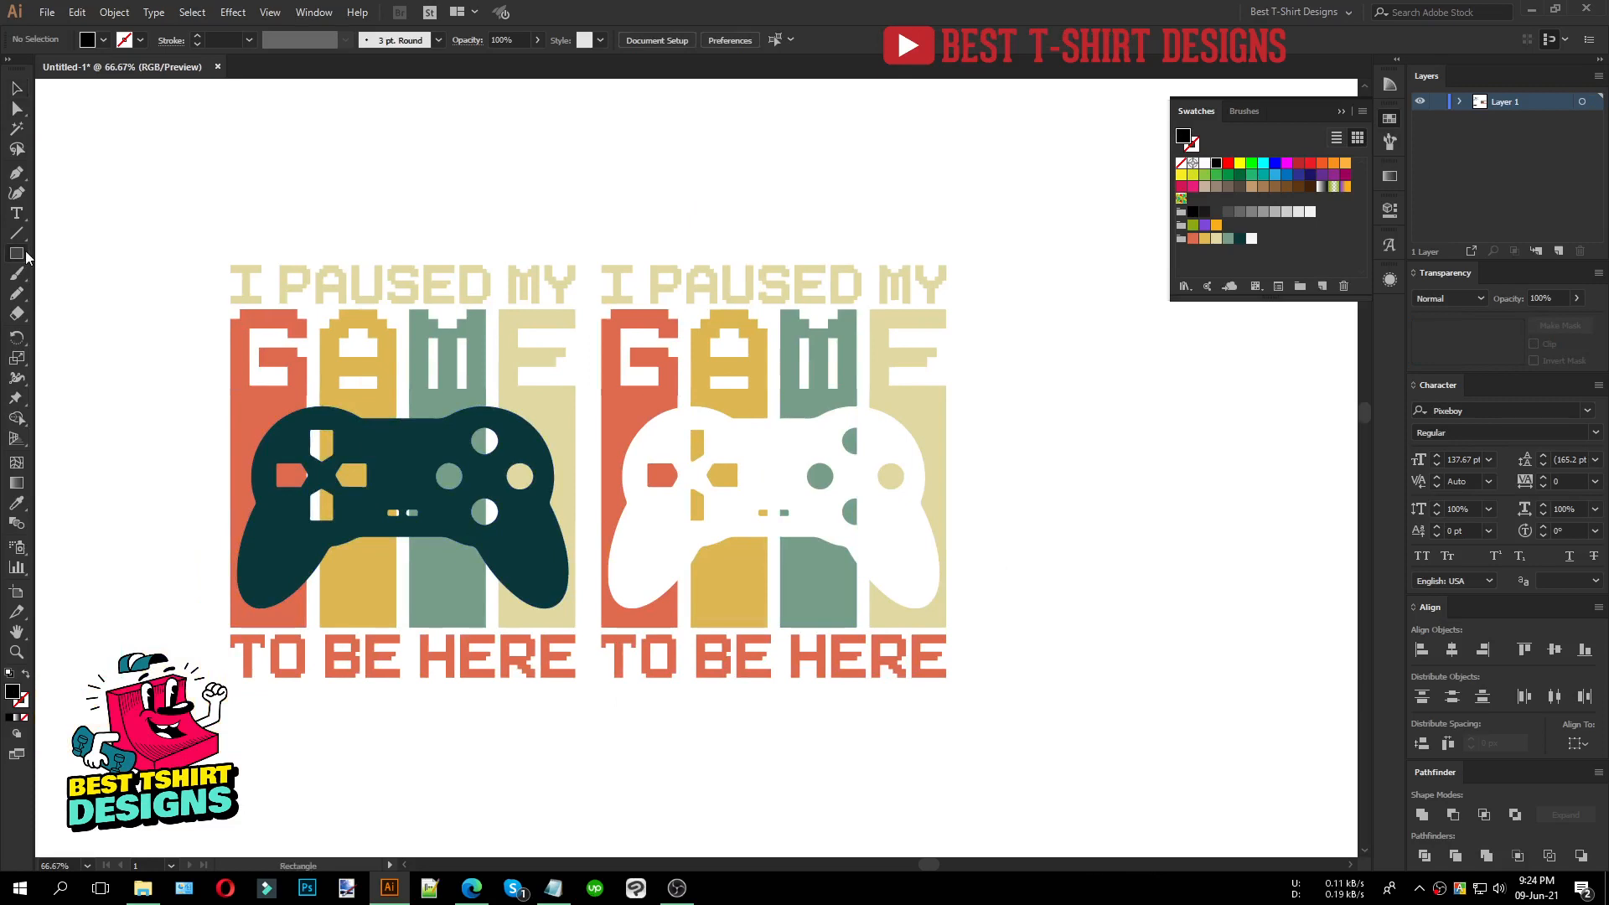
mouse_move(585, 251)
mouse_down()
mouse_move(896, 668)
mouse_move(984, 707)
mouse_up()
key(ctrl+shift+bracketleft)
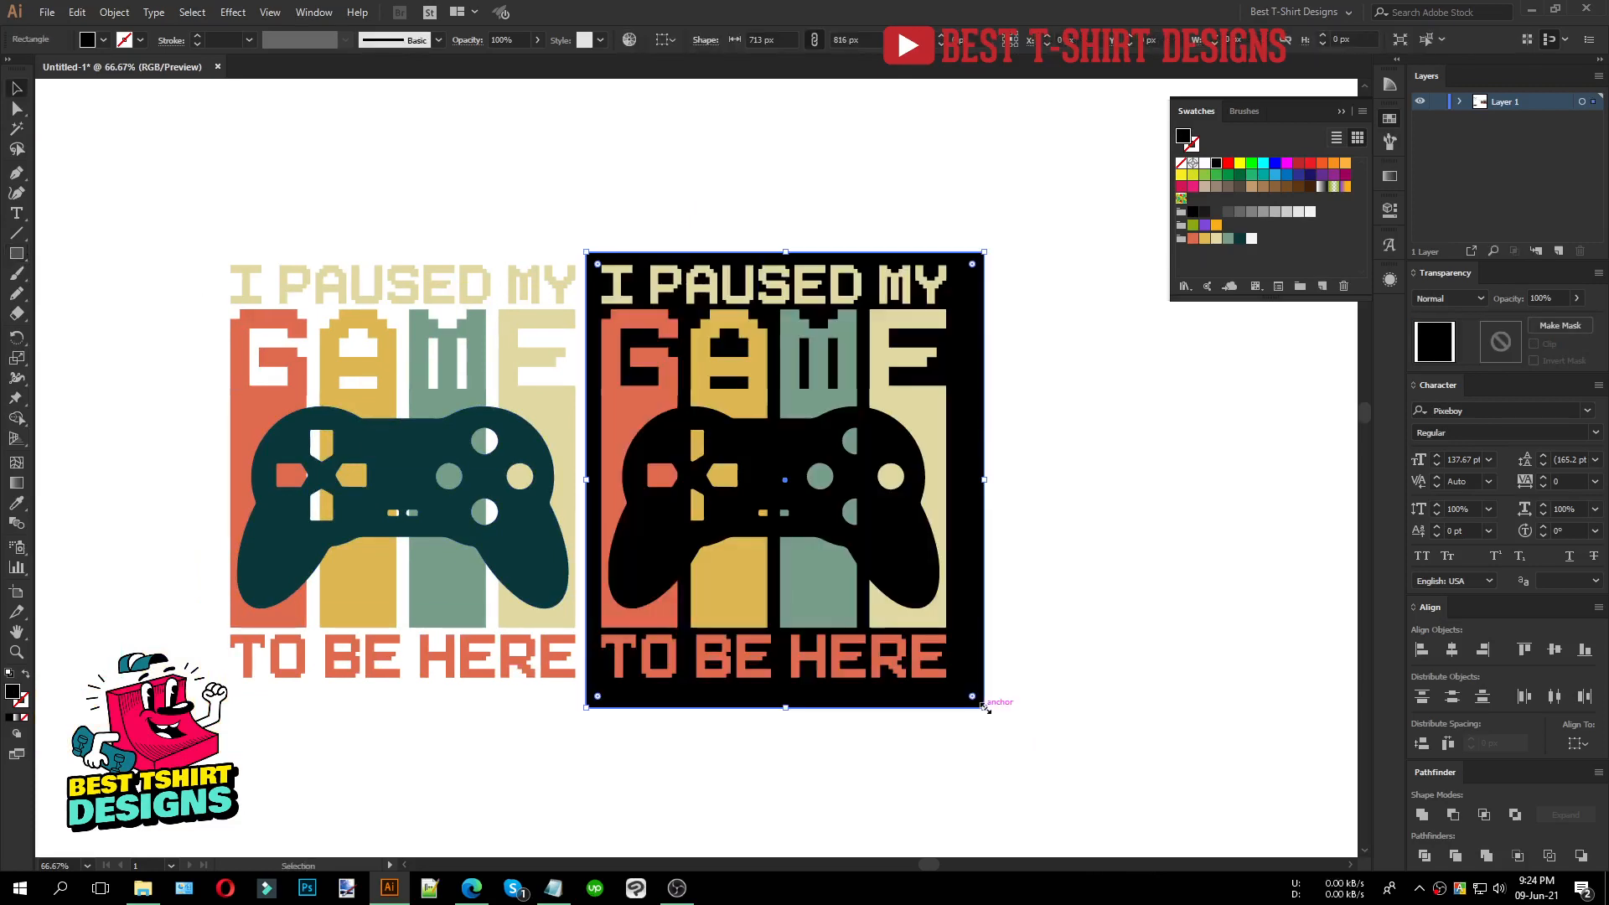
key(v)
click(1119, 524)
drag(982, 428, 977, 424)
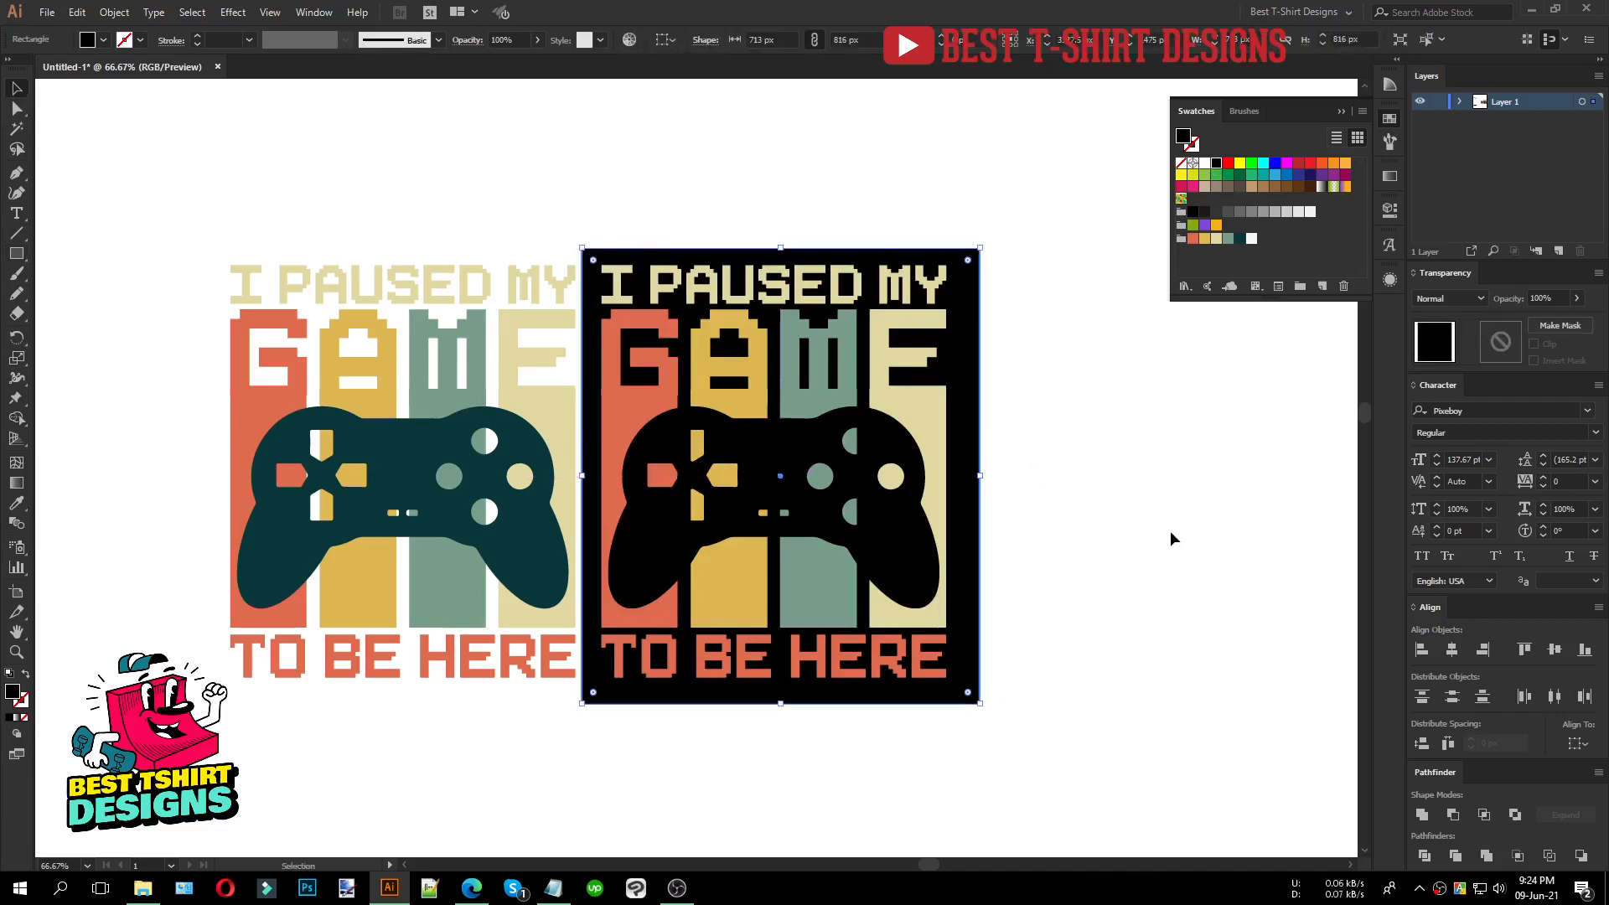
click(1170, 530)
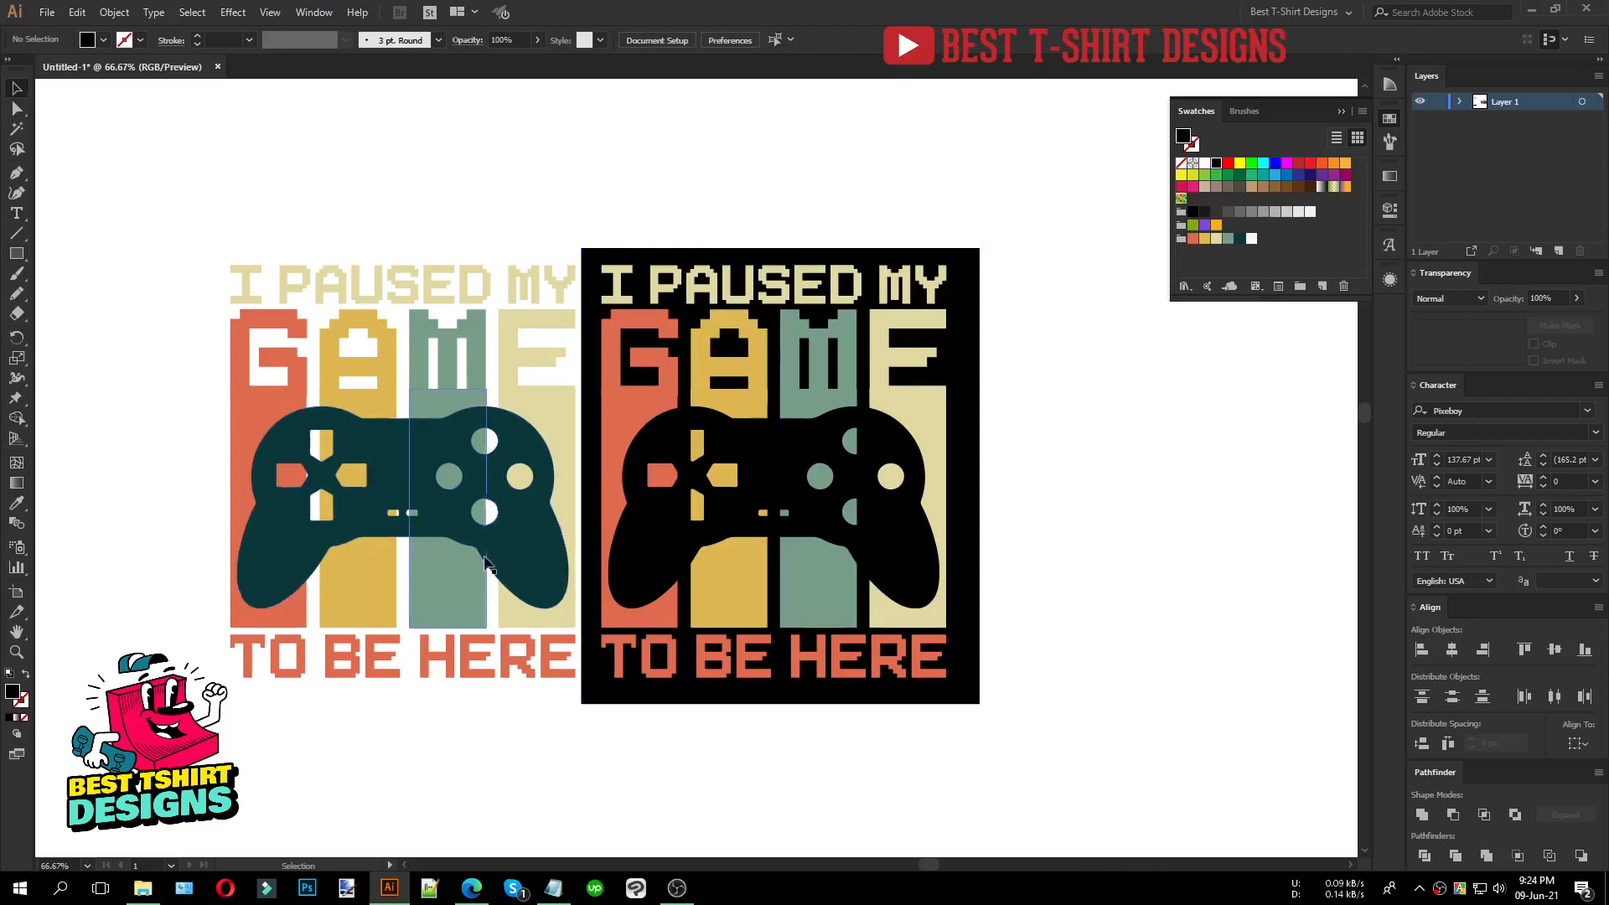
Step: Remove the dark teal controller's parts in the three gaps between the stripes of the solid-controller design with Shape Builder
scroll(352, 532, up, 1)
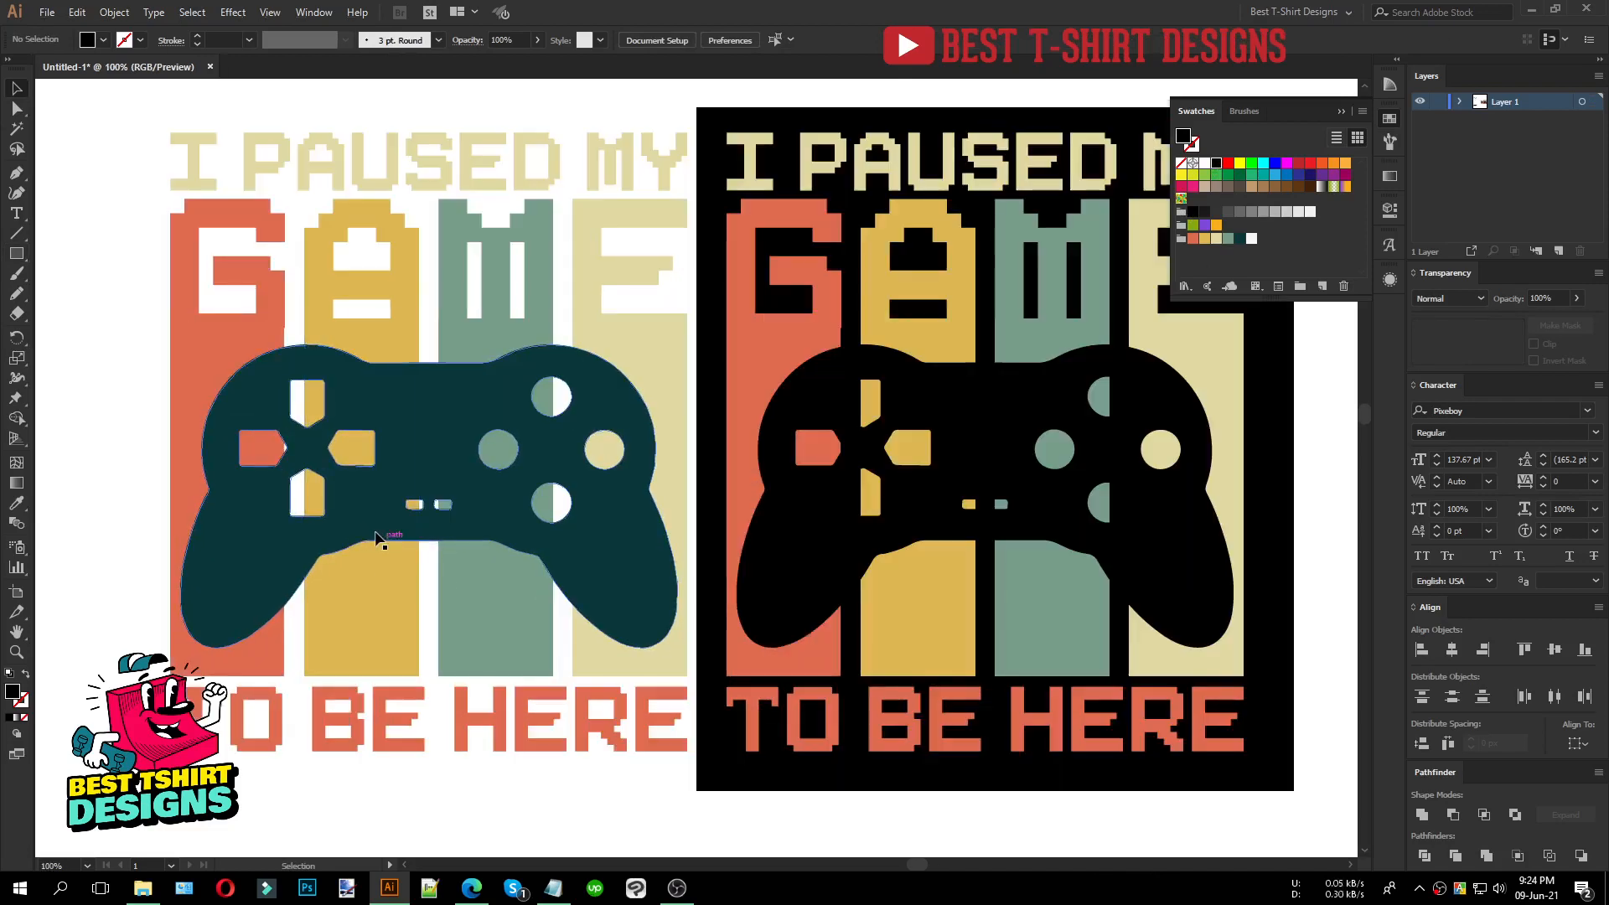
click(375, 537)
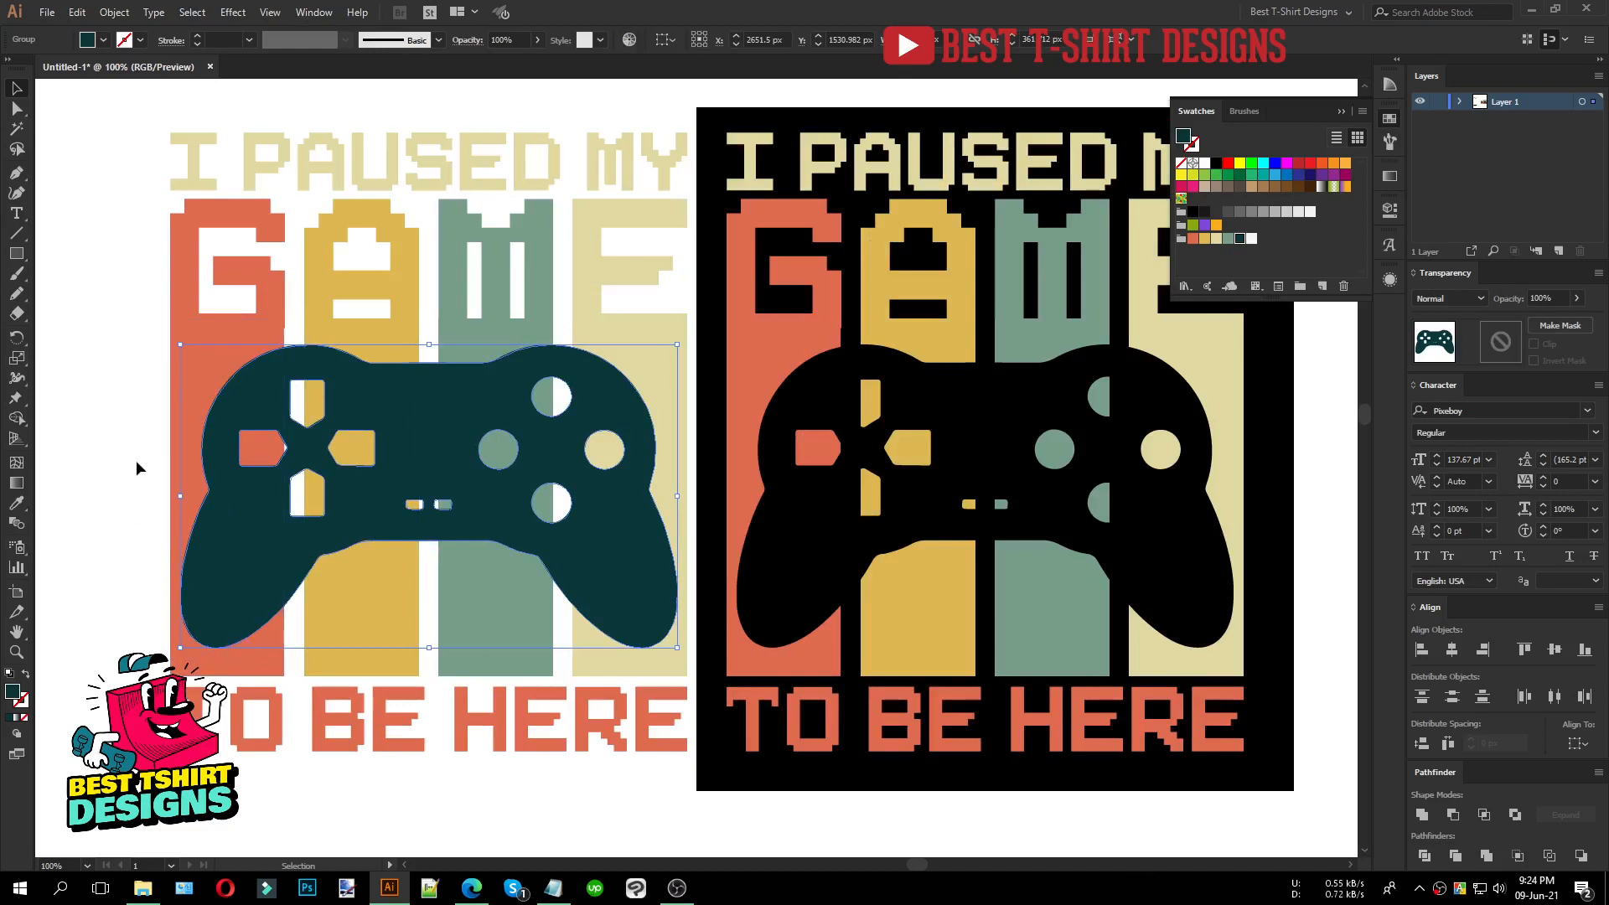
drag(136, 460, 682, 604)
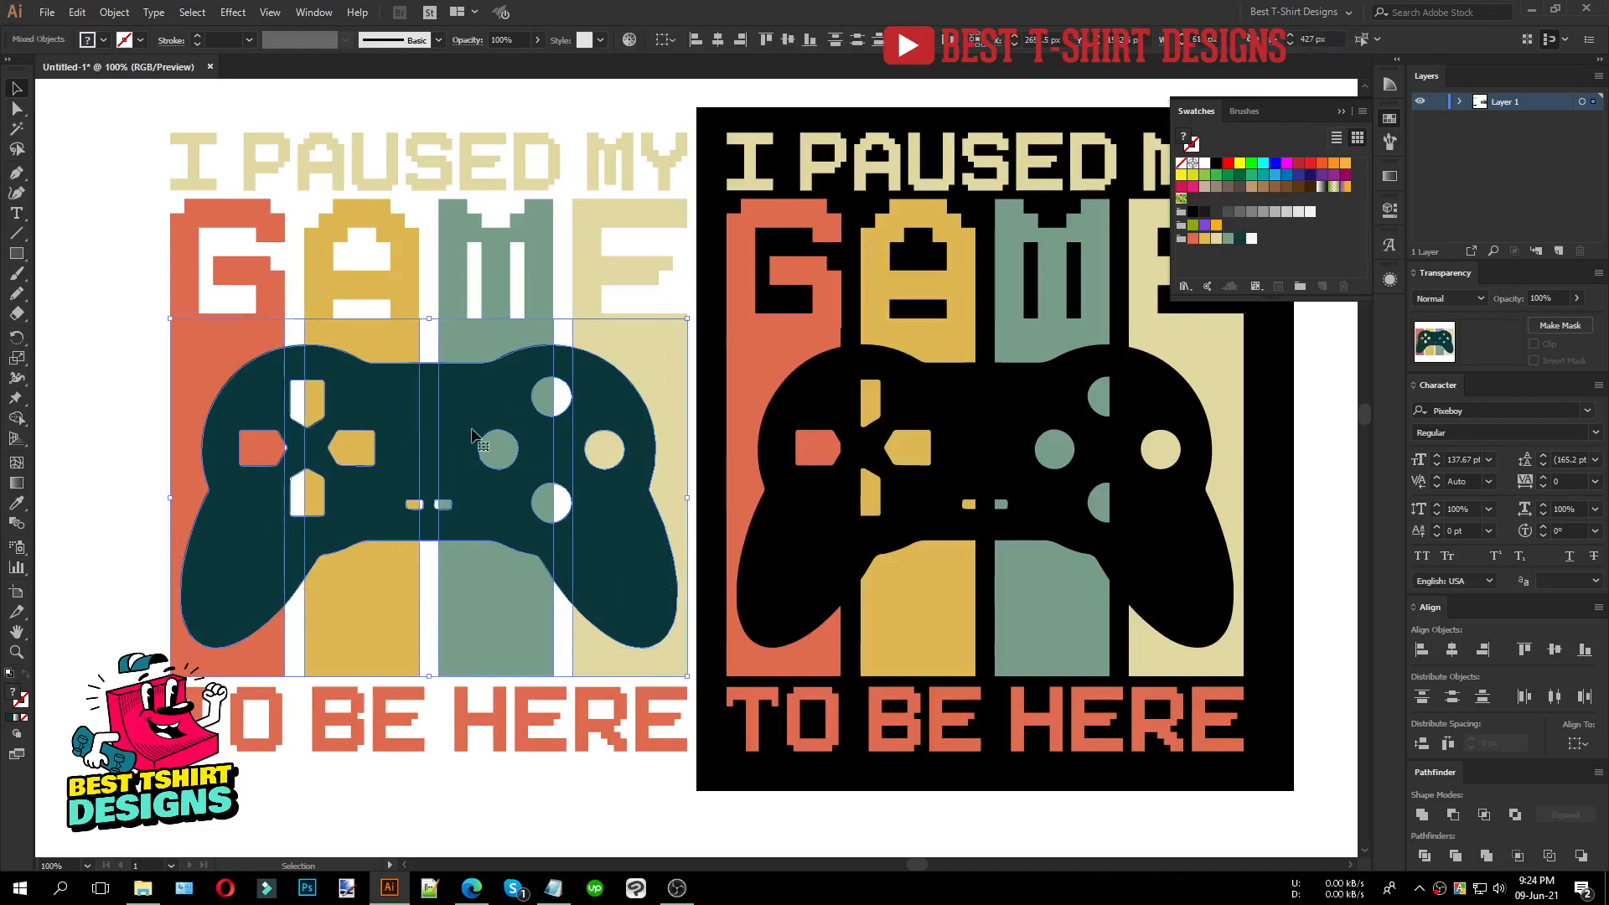
key(shift+m)
scroll(314, 444, up, 1)
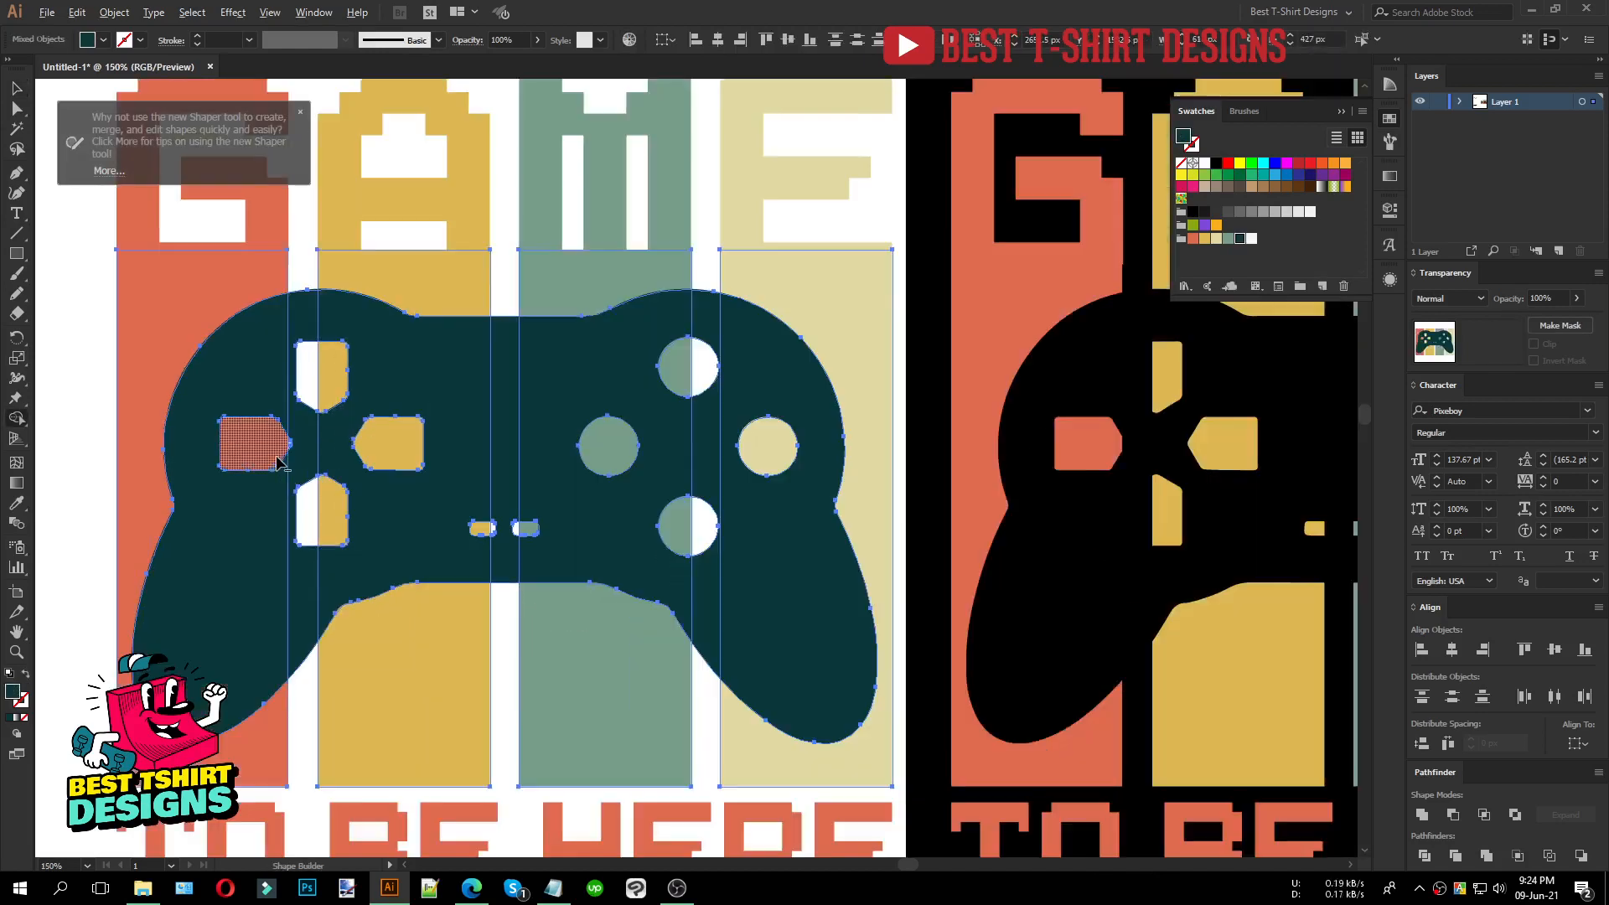
alt+click(307, 433)
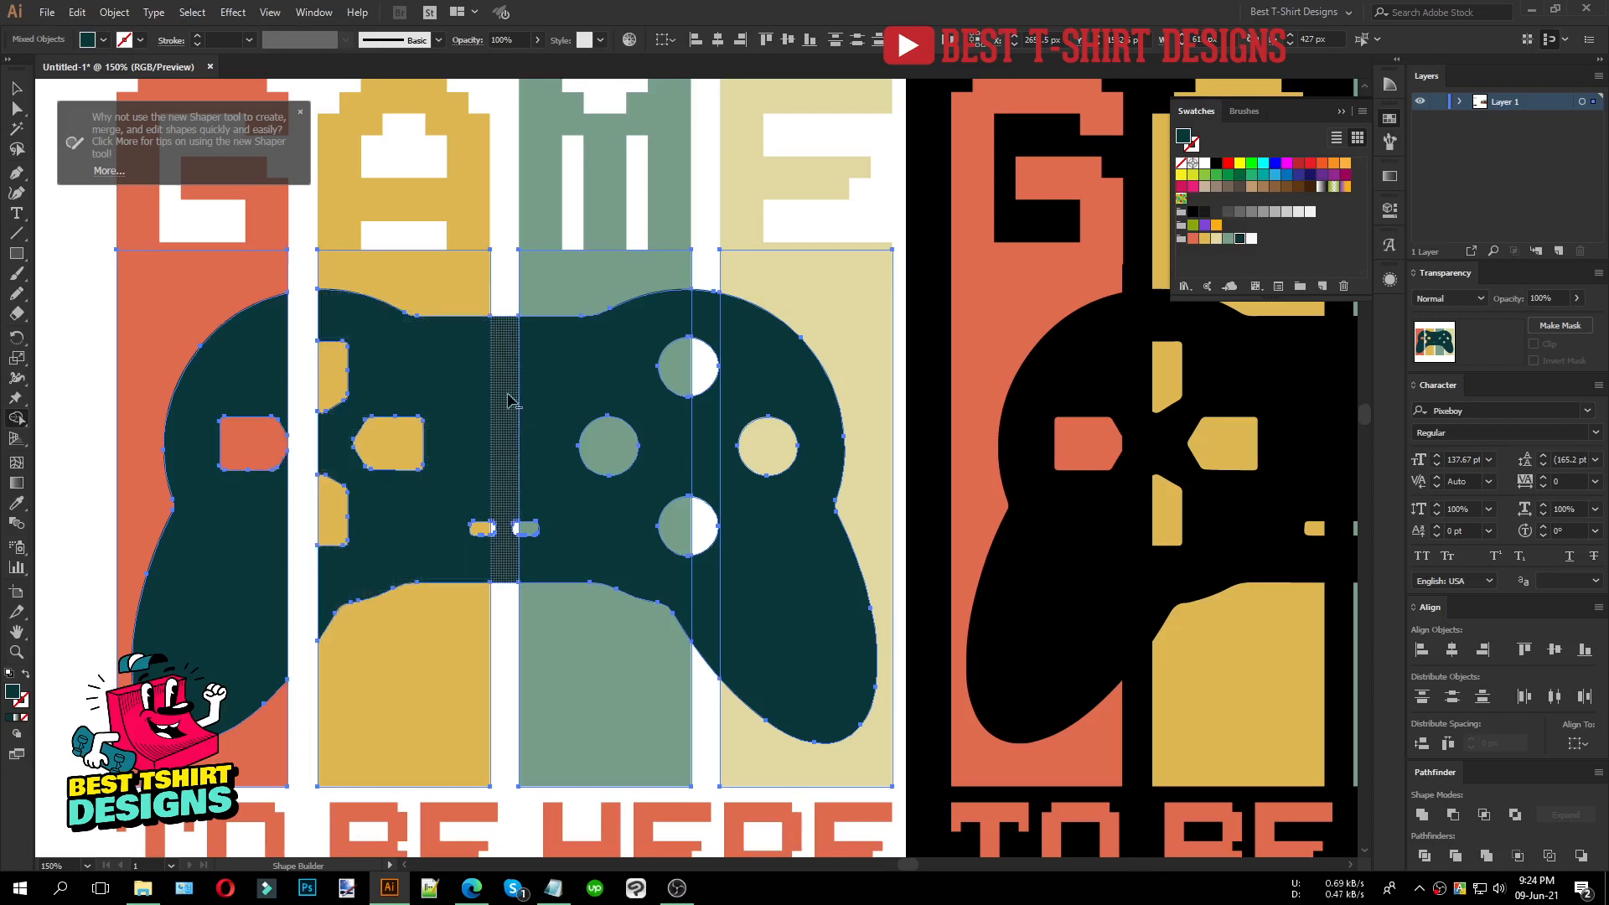
alt+click(507, 401)
alt+click(702, 457)
scroll(510, 425, down, 2)
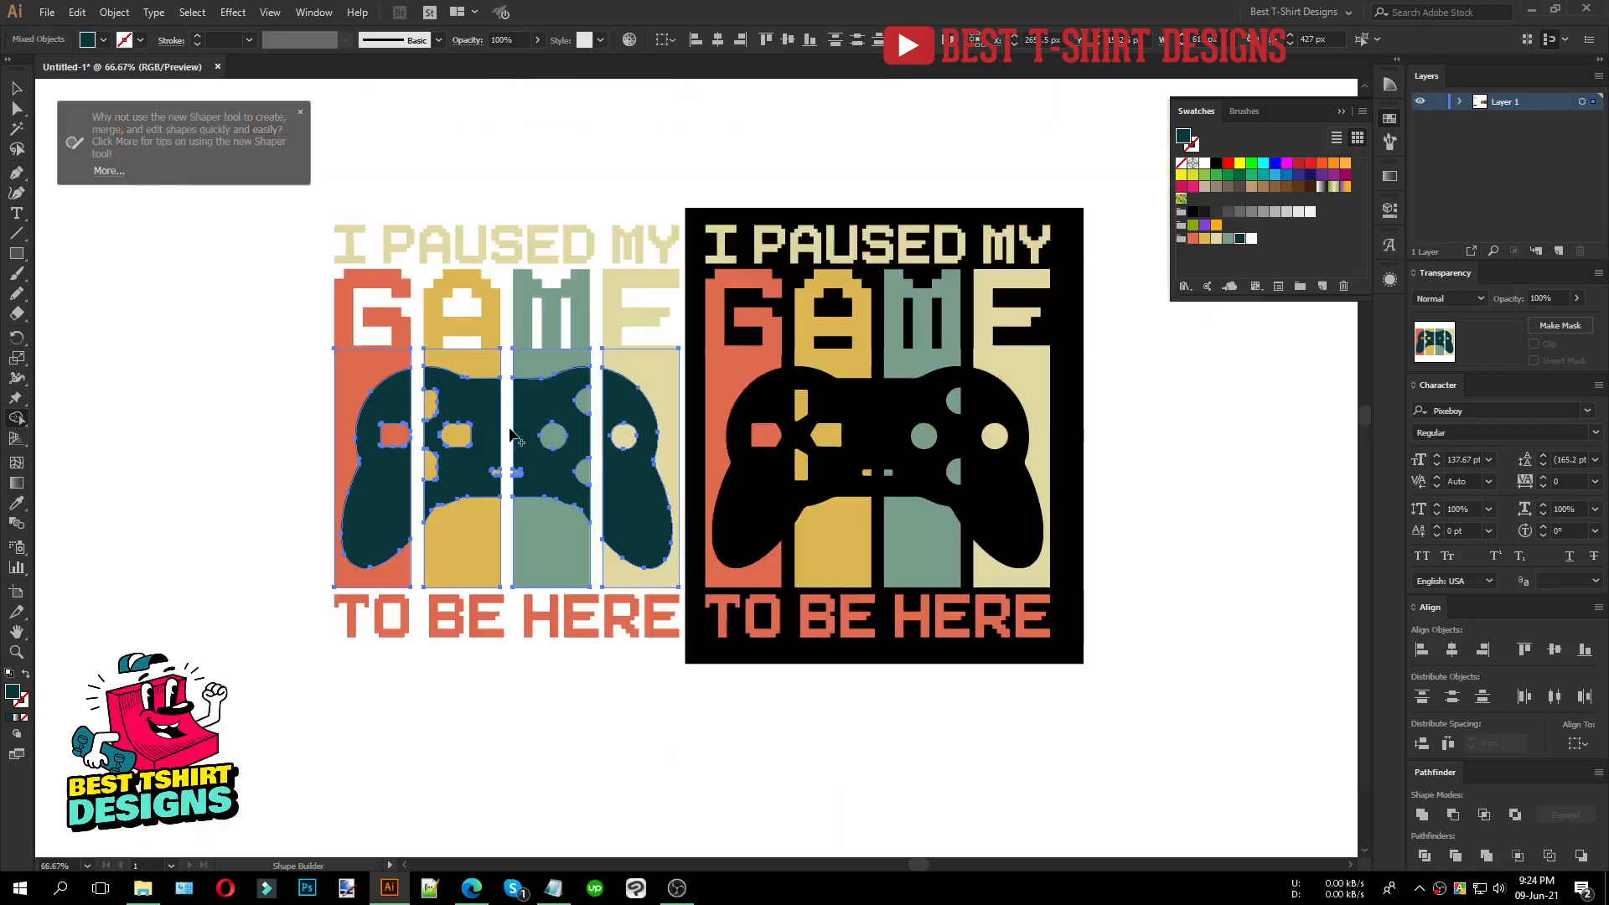
key(v)
click(592, 757)
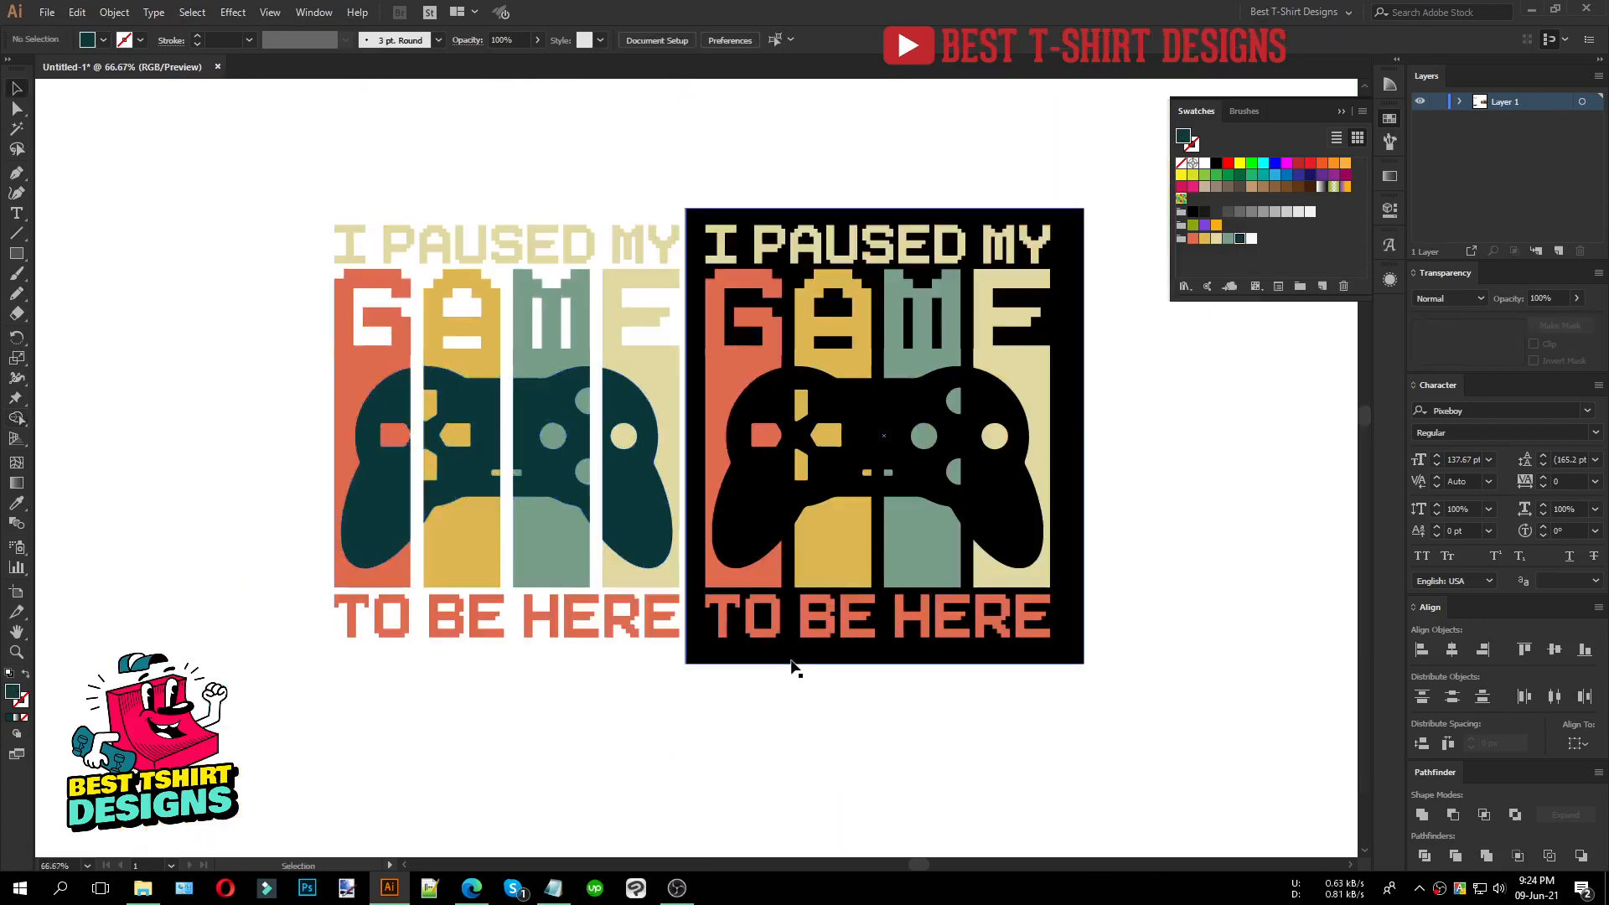
Step: Widen the black background rectangle to about 1417 px so it also sits behind the solid-controller design
click(743, 560)
drag(687, 436, 291, 435)
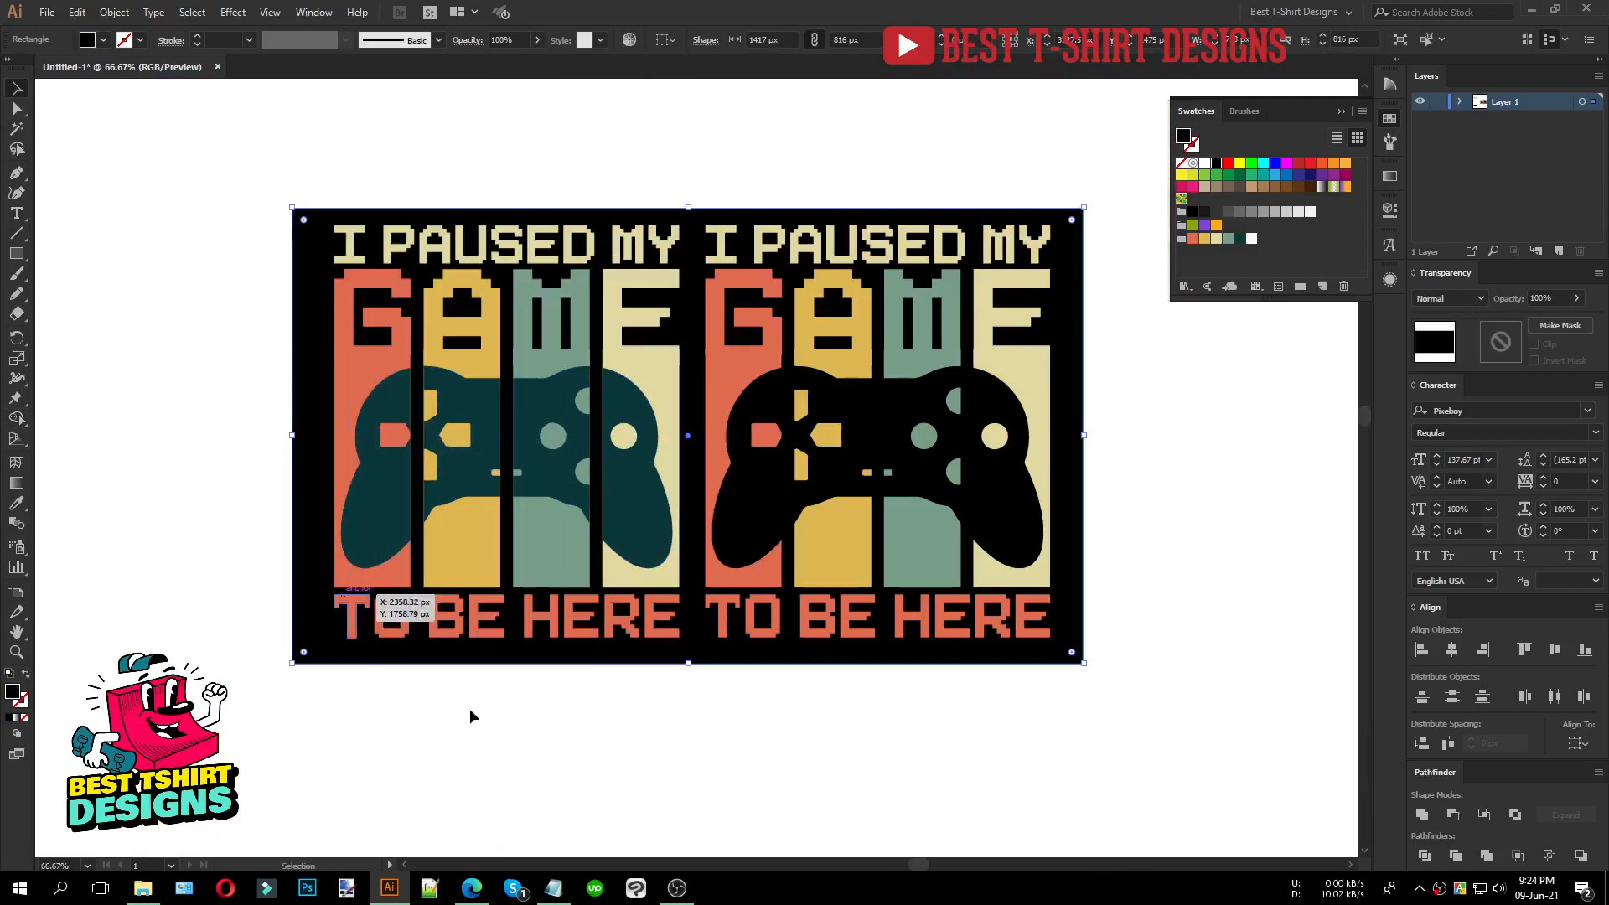
click(692, 789)
drag(1203, 531, 1184, 538)
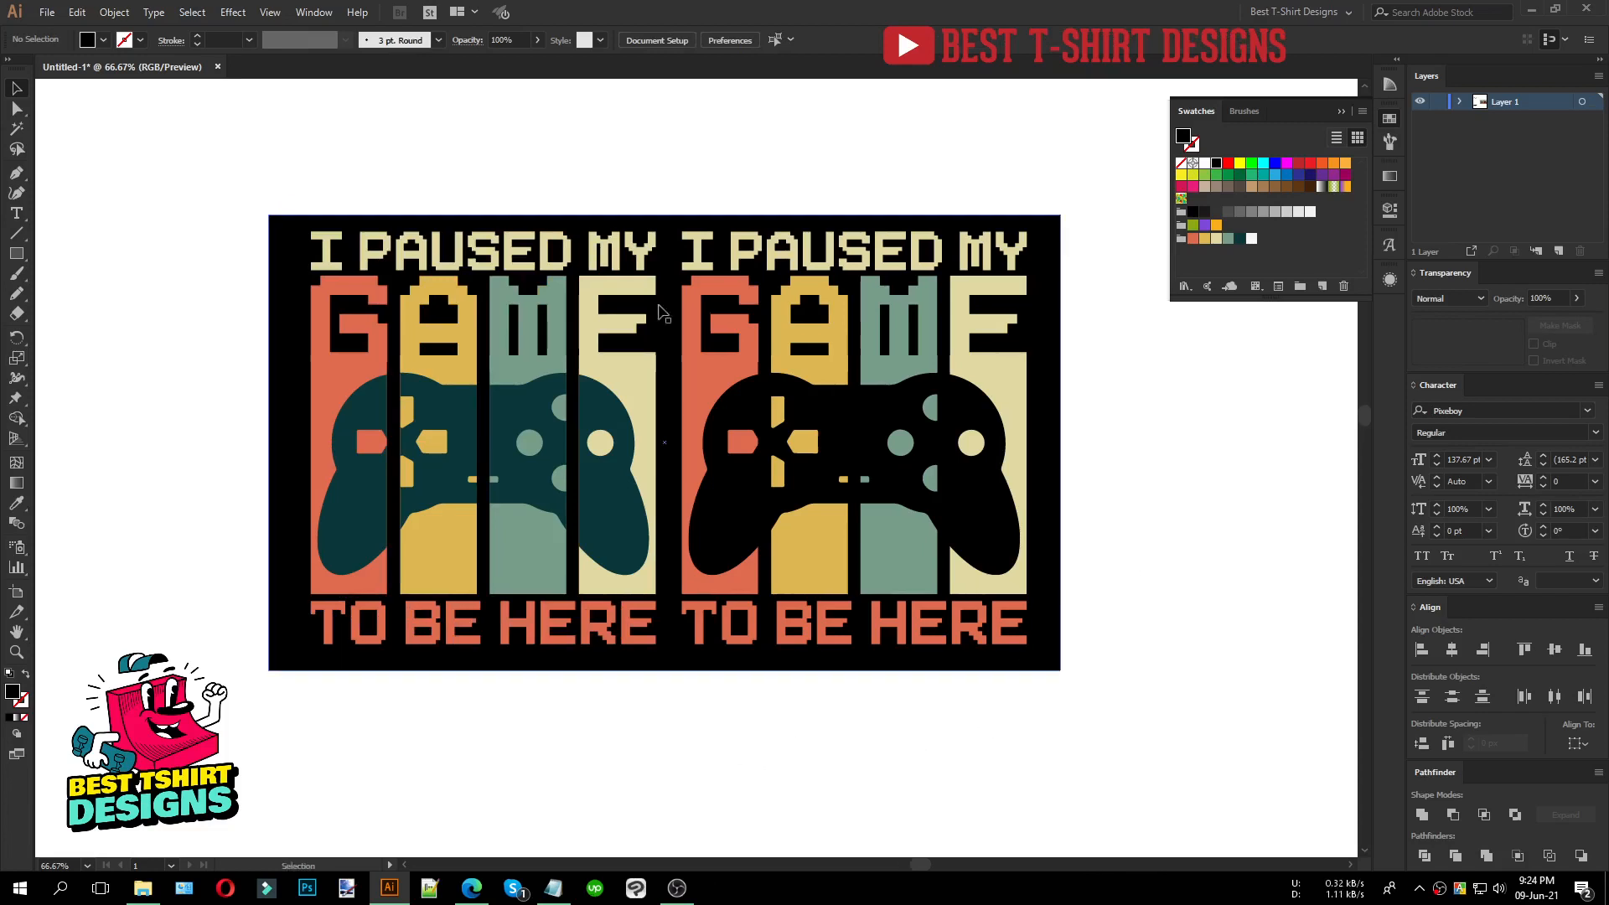
Step: Collapse the floating Swatches panel and nudge the "I PAUSED MY" line slightly upward in both designs
scroll(567, 158, up, 1)
drag(566, 163, 548, 119)
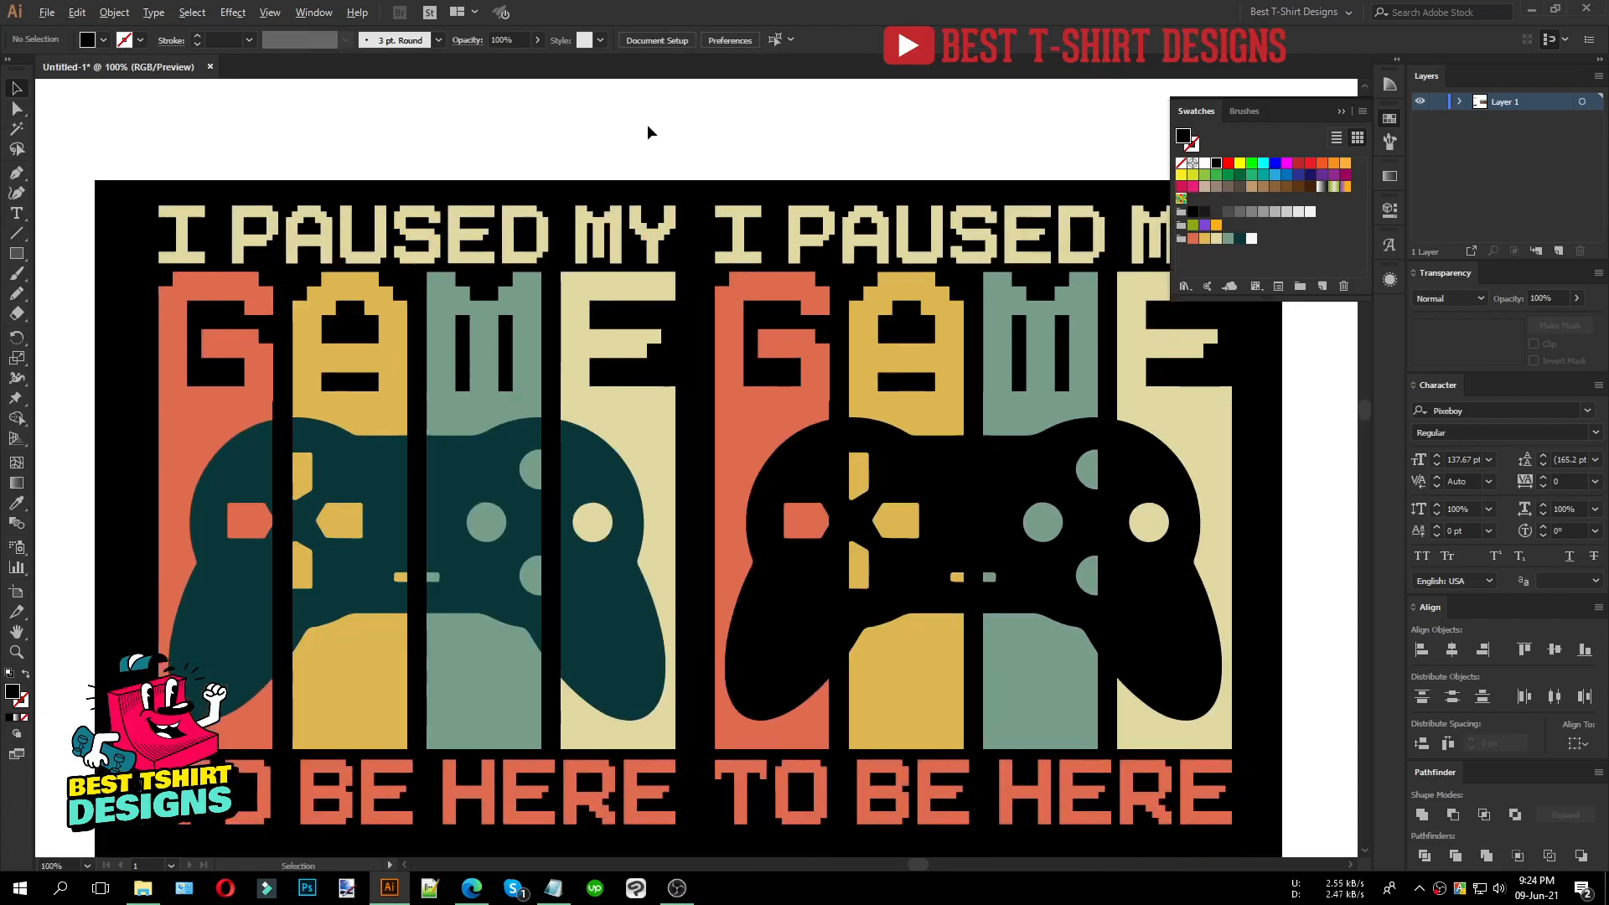
scroll(646, 124, down, 1)
click(1387, 122)
scroll(755, 127, up, 1)
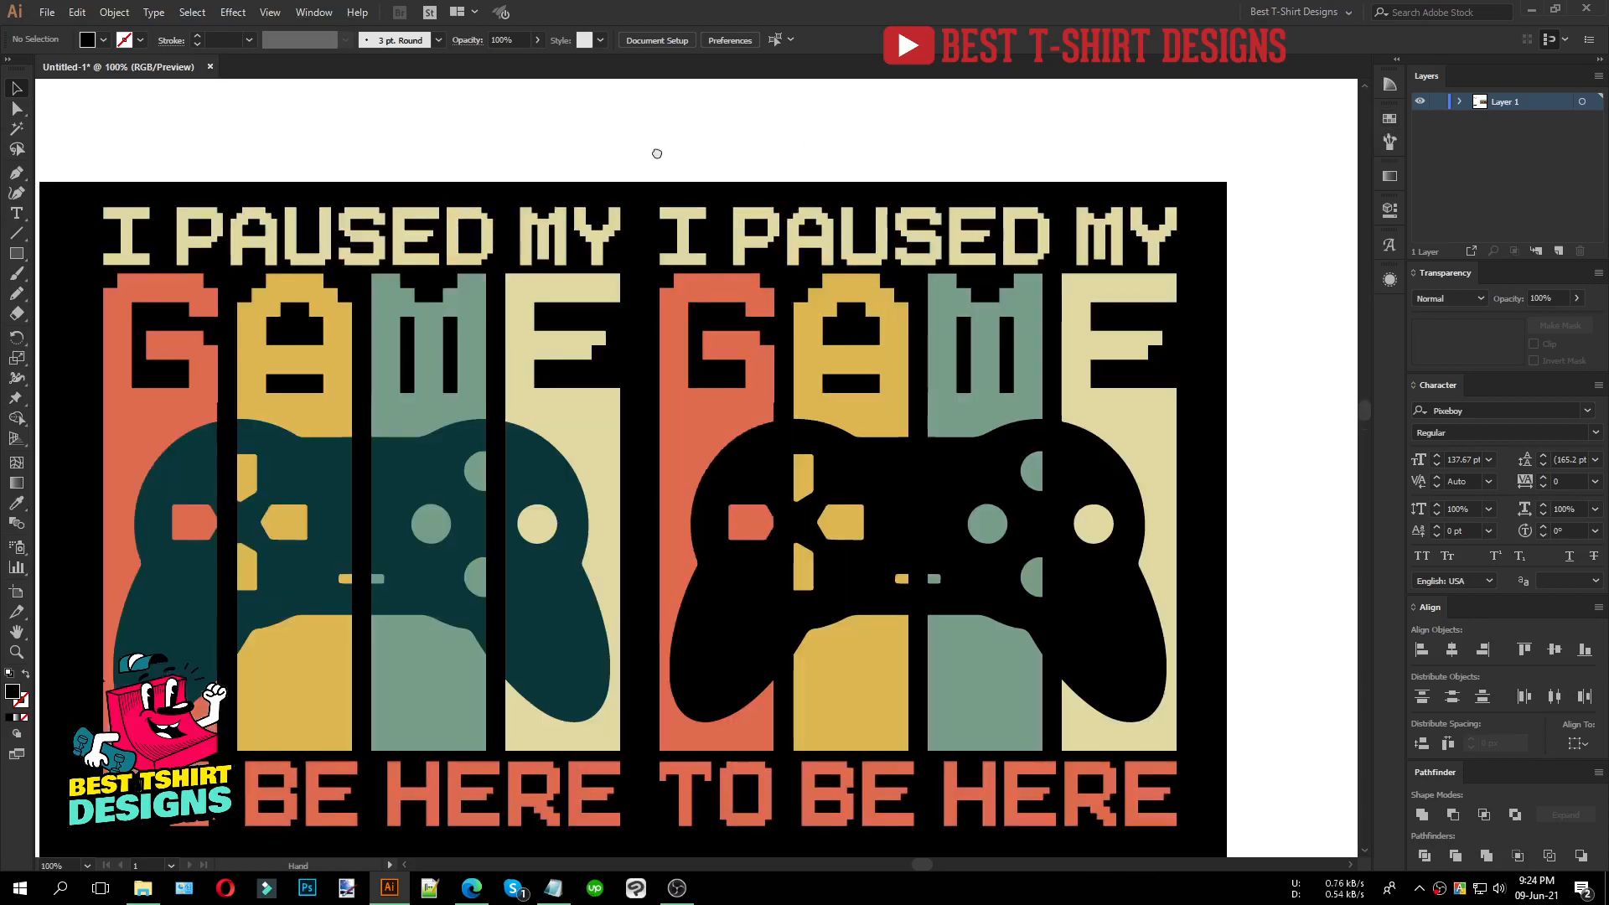
drag(654, 151, 700, 106)
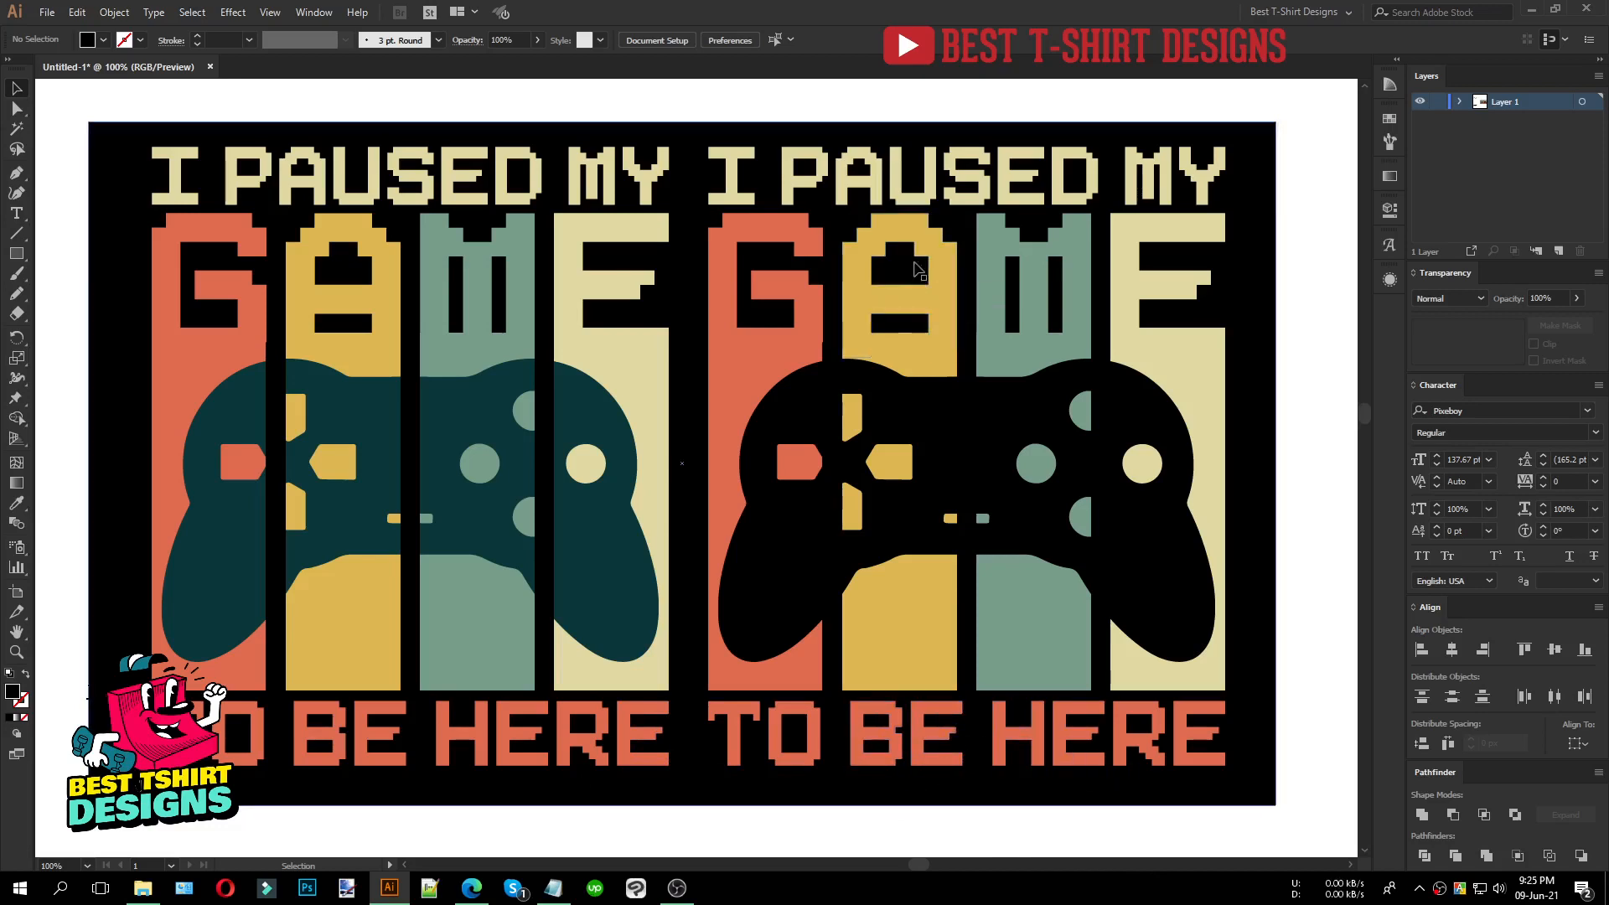
click(932, 203)
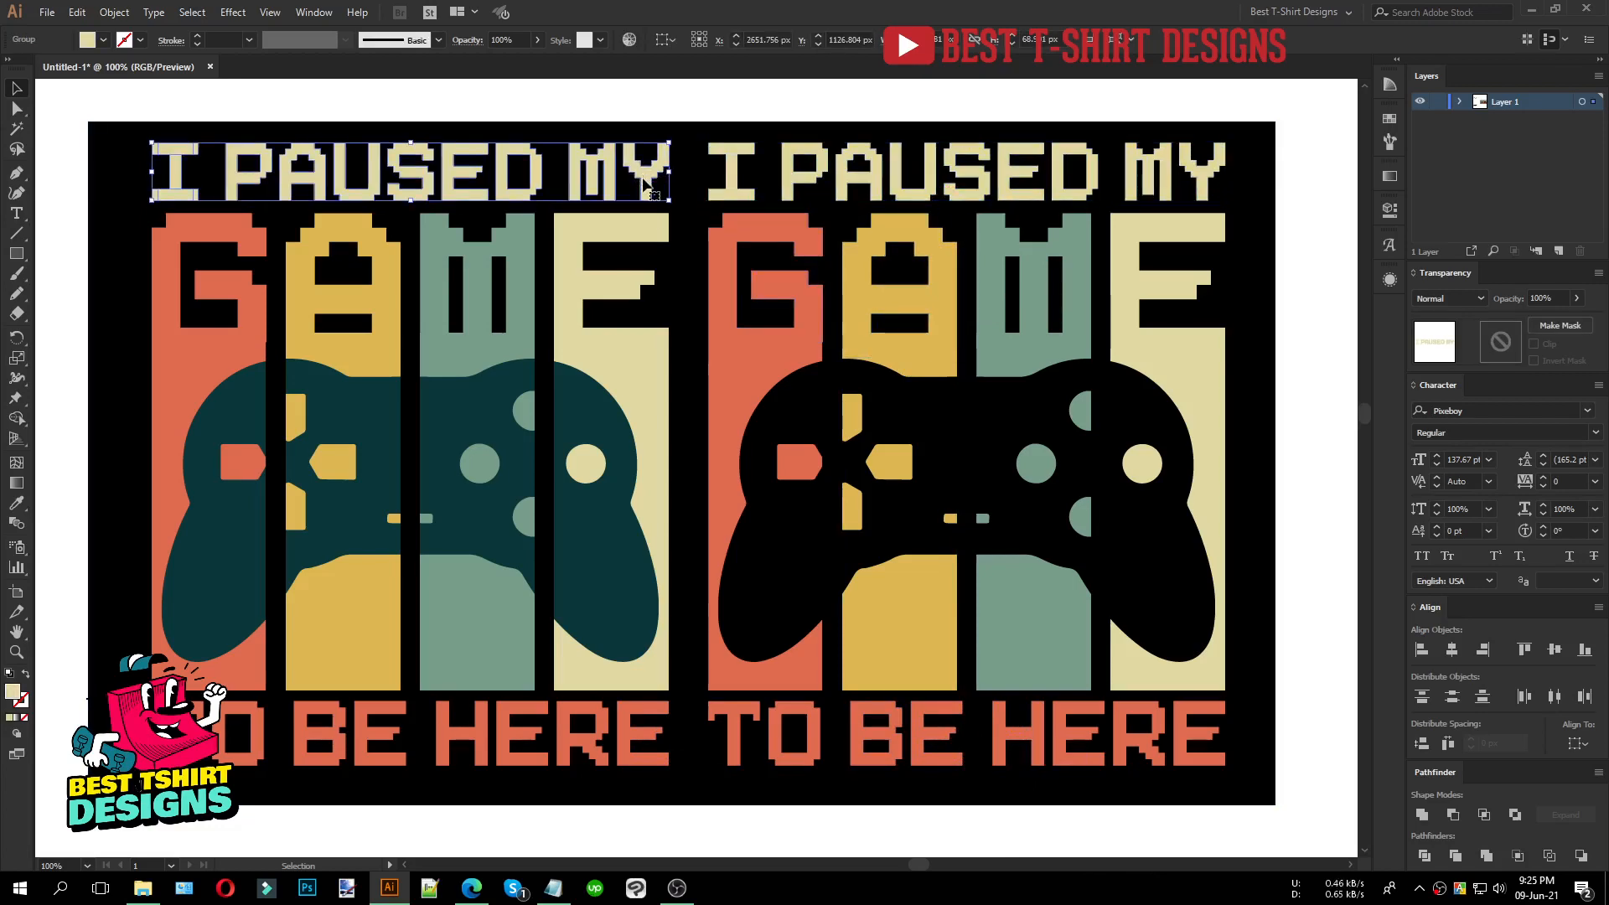
click(722, 94)
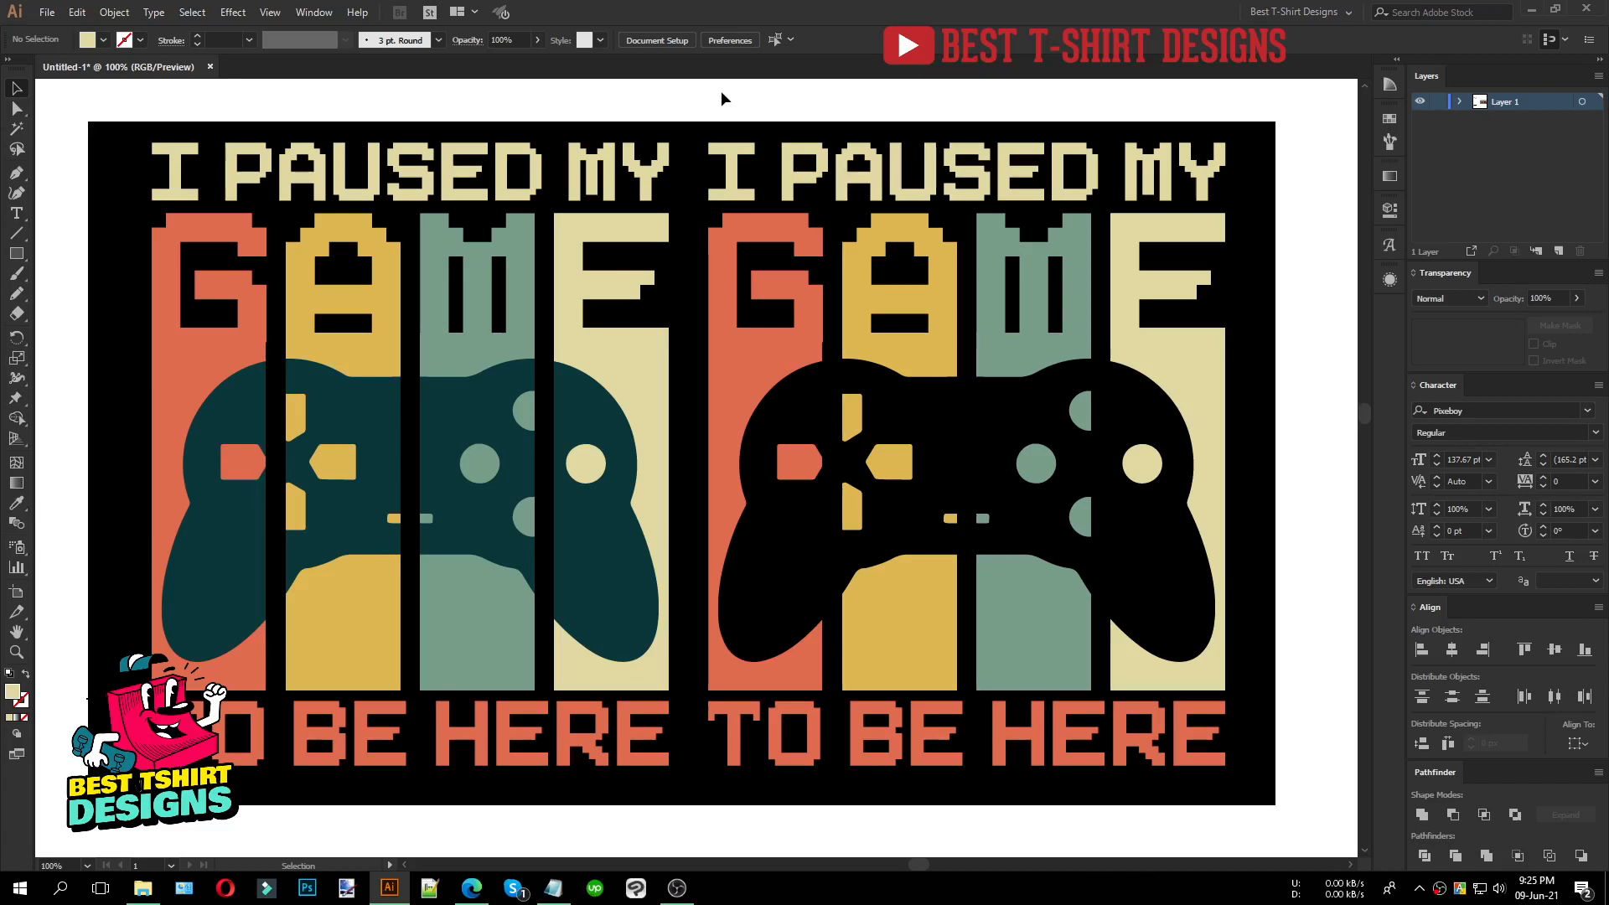
Step: Enlarge the black background rectangle evenly around both designs to about 1659 by 955 px
click(1269, 804)
click(1275, 809)
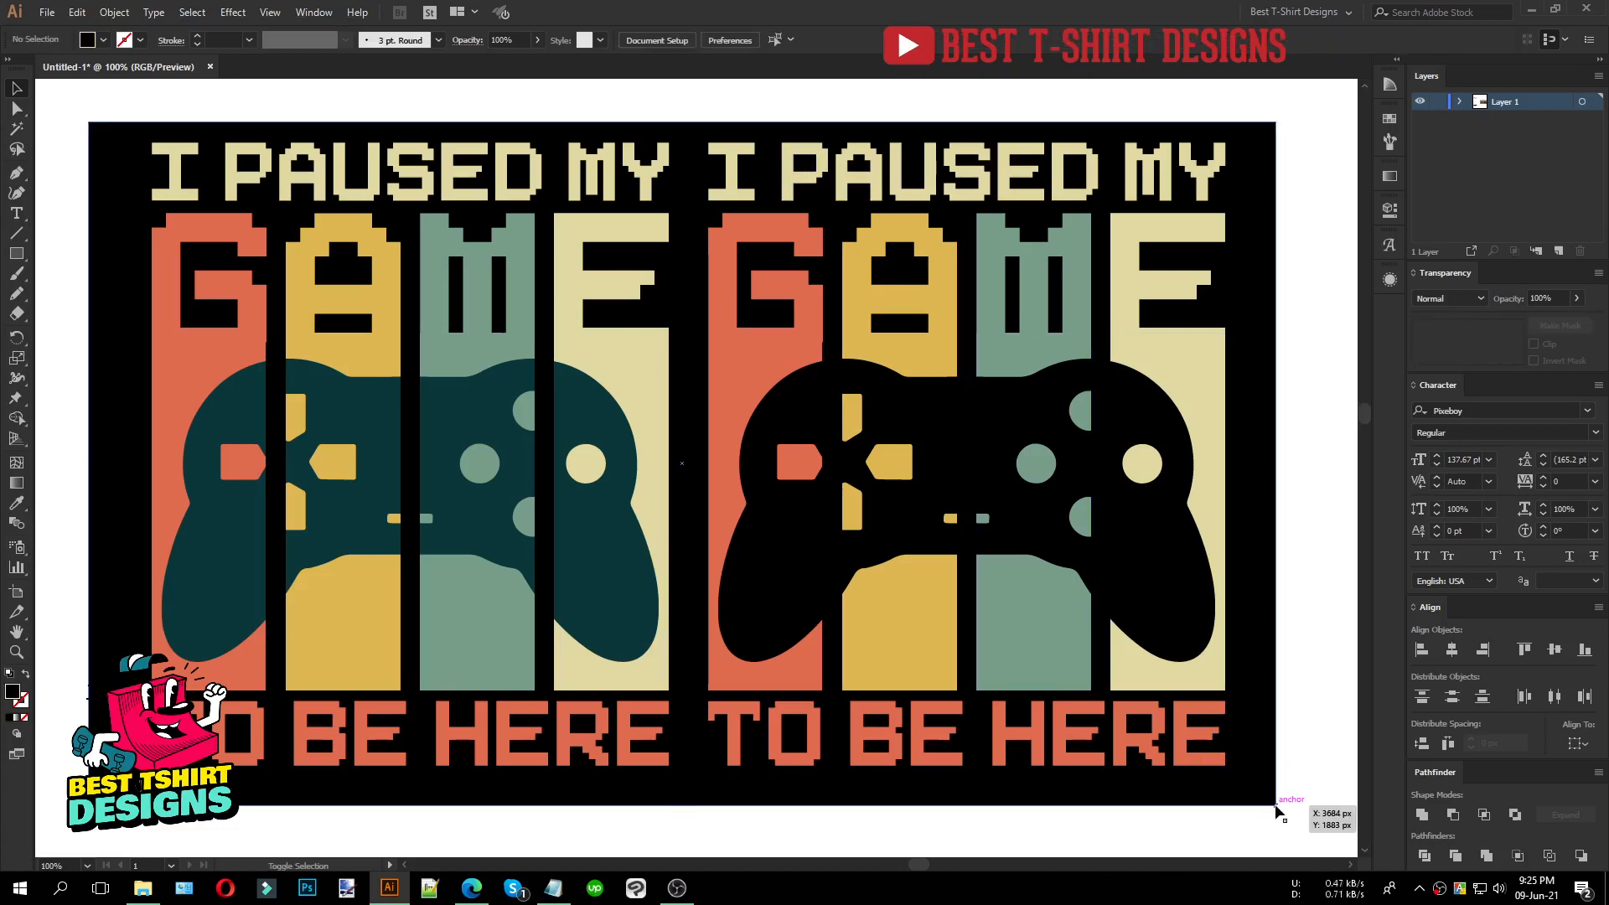
drag(1274, 809, 1345, 830)
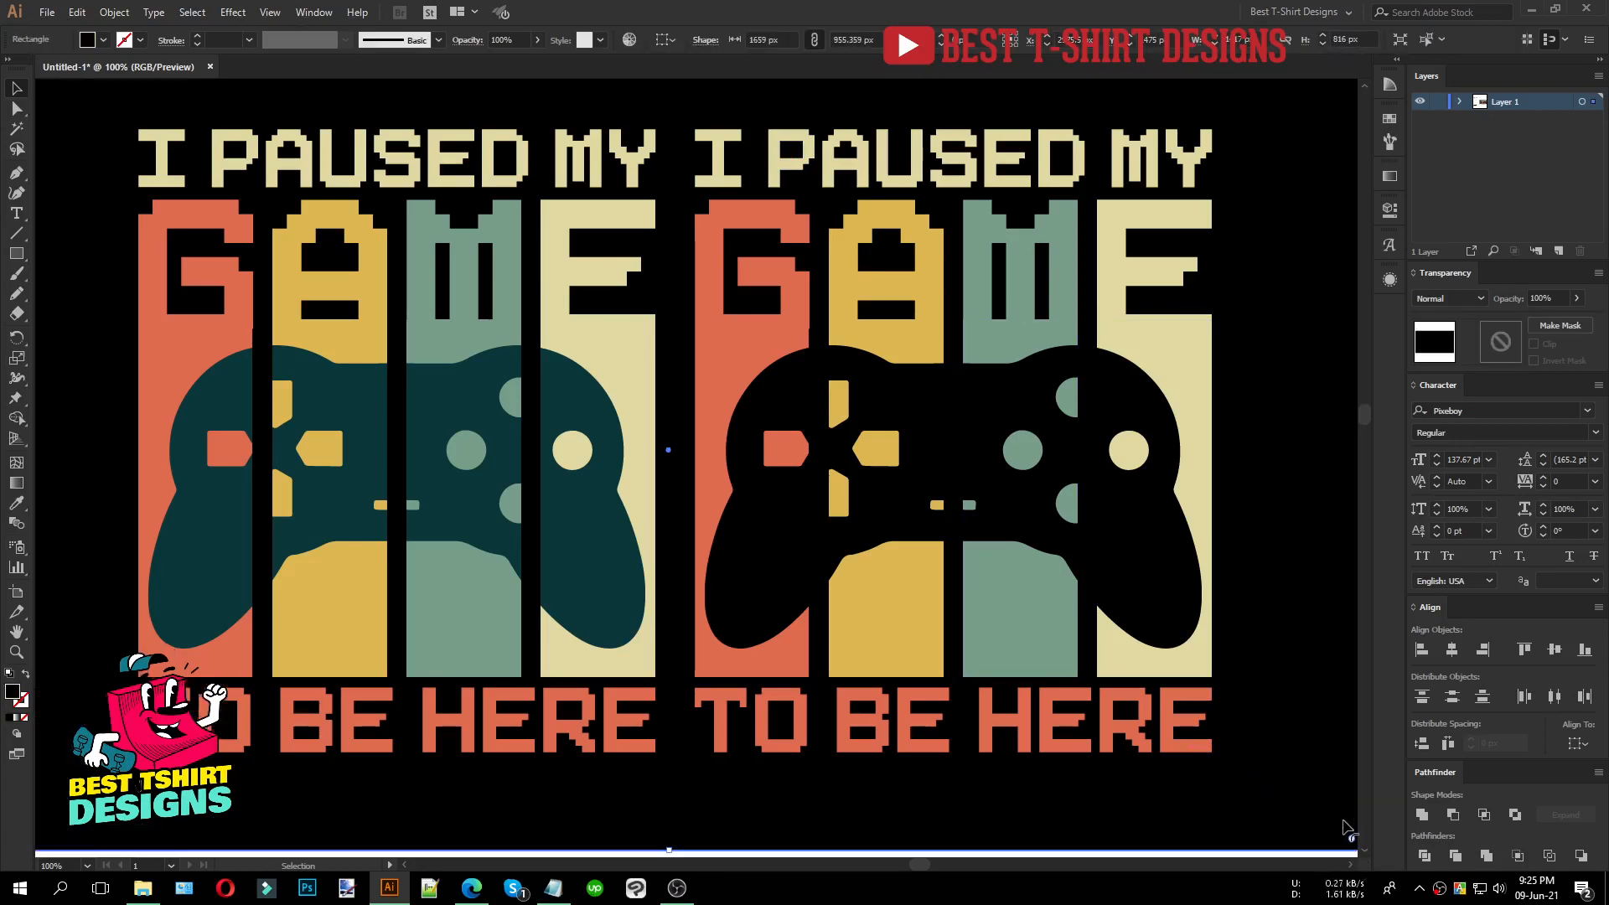
scroll(1347, 828, up, 1)
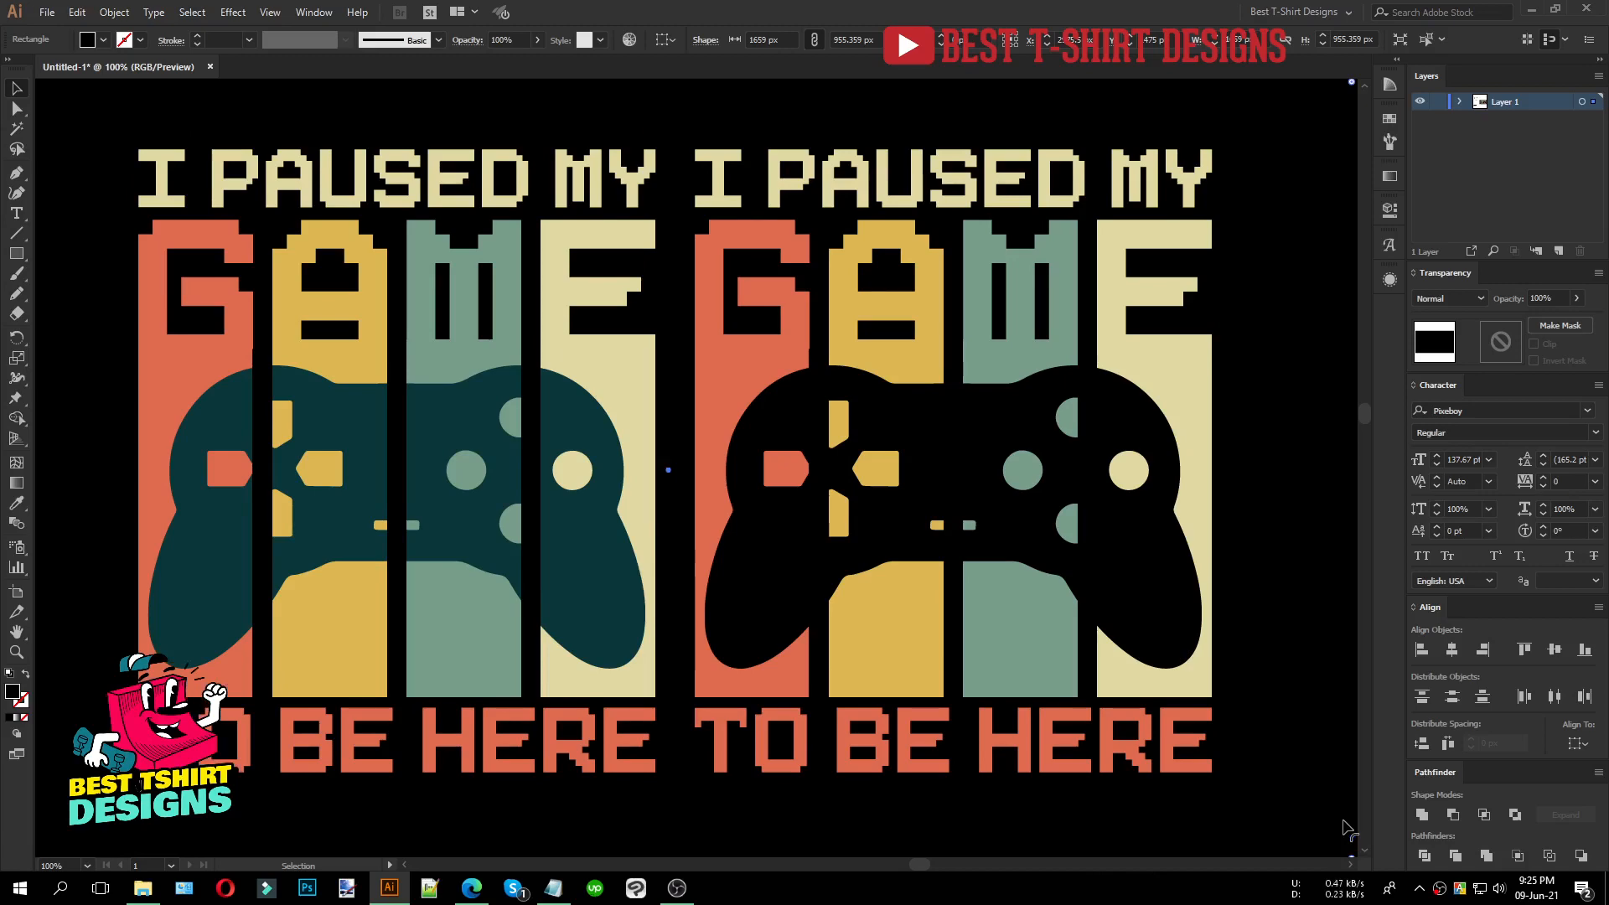